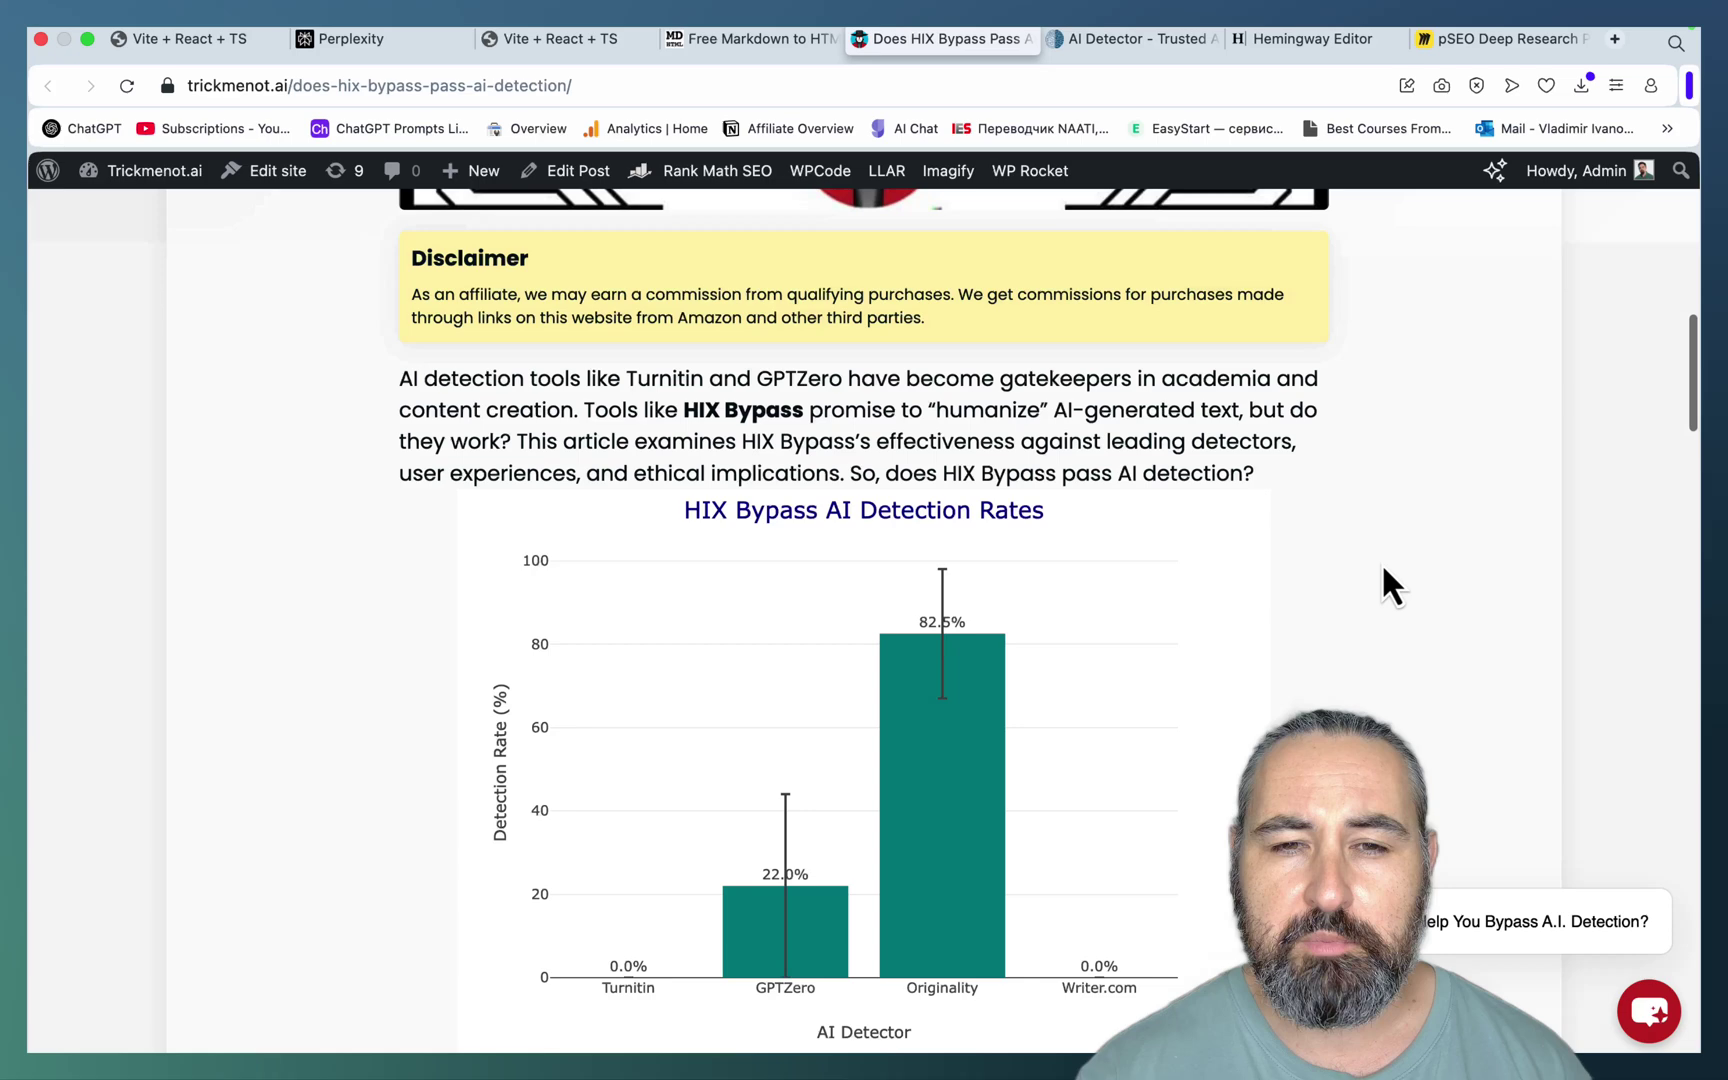
Step: Select and copy the post title 'Does HIX Bypass Pass AI Detection?' at the top of the article
{"action": "scroll", "coordinate": [1383, 568], "scroll_direction": "up", "scroll_amount": 10}
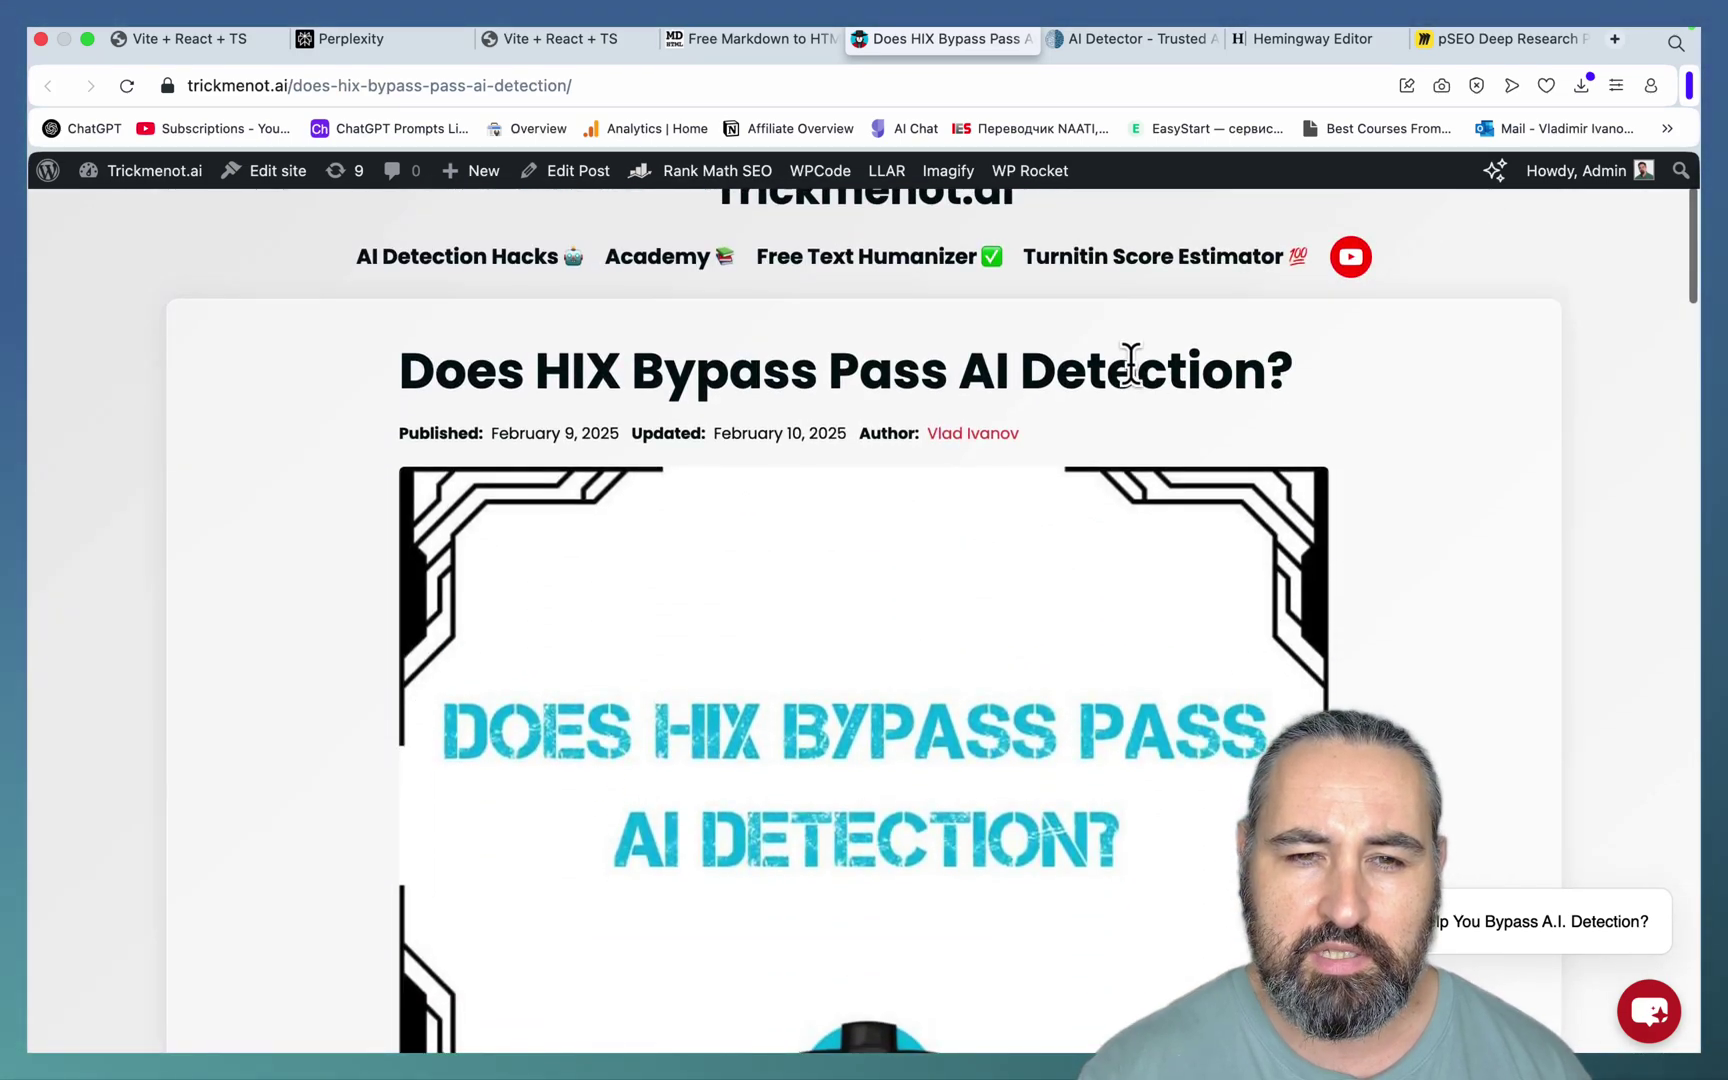
{"action": "left_click_drag", "start_coordinate": [1268, 372], "coordinate": [476, 340]}
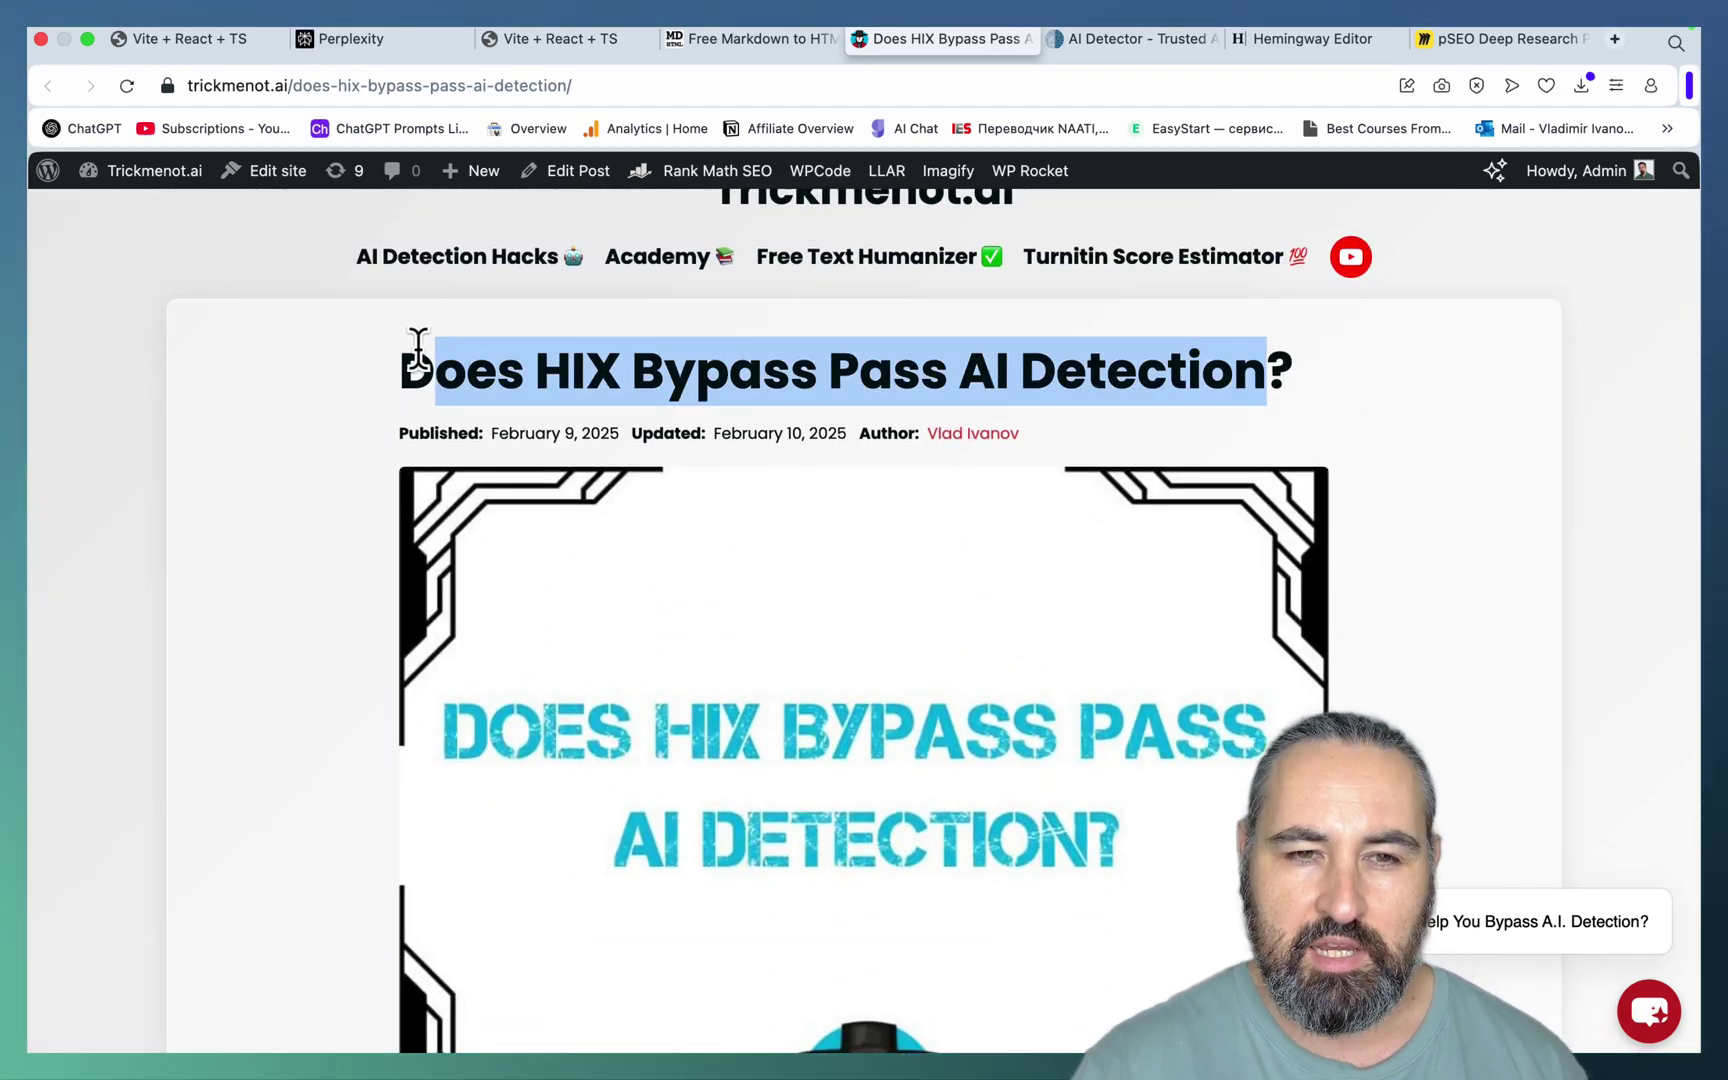
Step: Google the copied title 'Does HIX Bypass Pass AI Detection?' in a new tab and scan the results
{"action": "left_click", "coordinate": [1614, 38]}
{"action": "type", "text": "Does HIX Bypass Pass AI Detection"}
{"action": "key", "text": "Return"}
{"action": "scroll", "coordinate": [1118, 521], "scroll_direction": "down", "scroll_amount": 5}
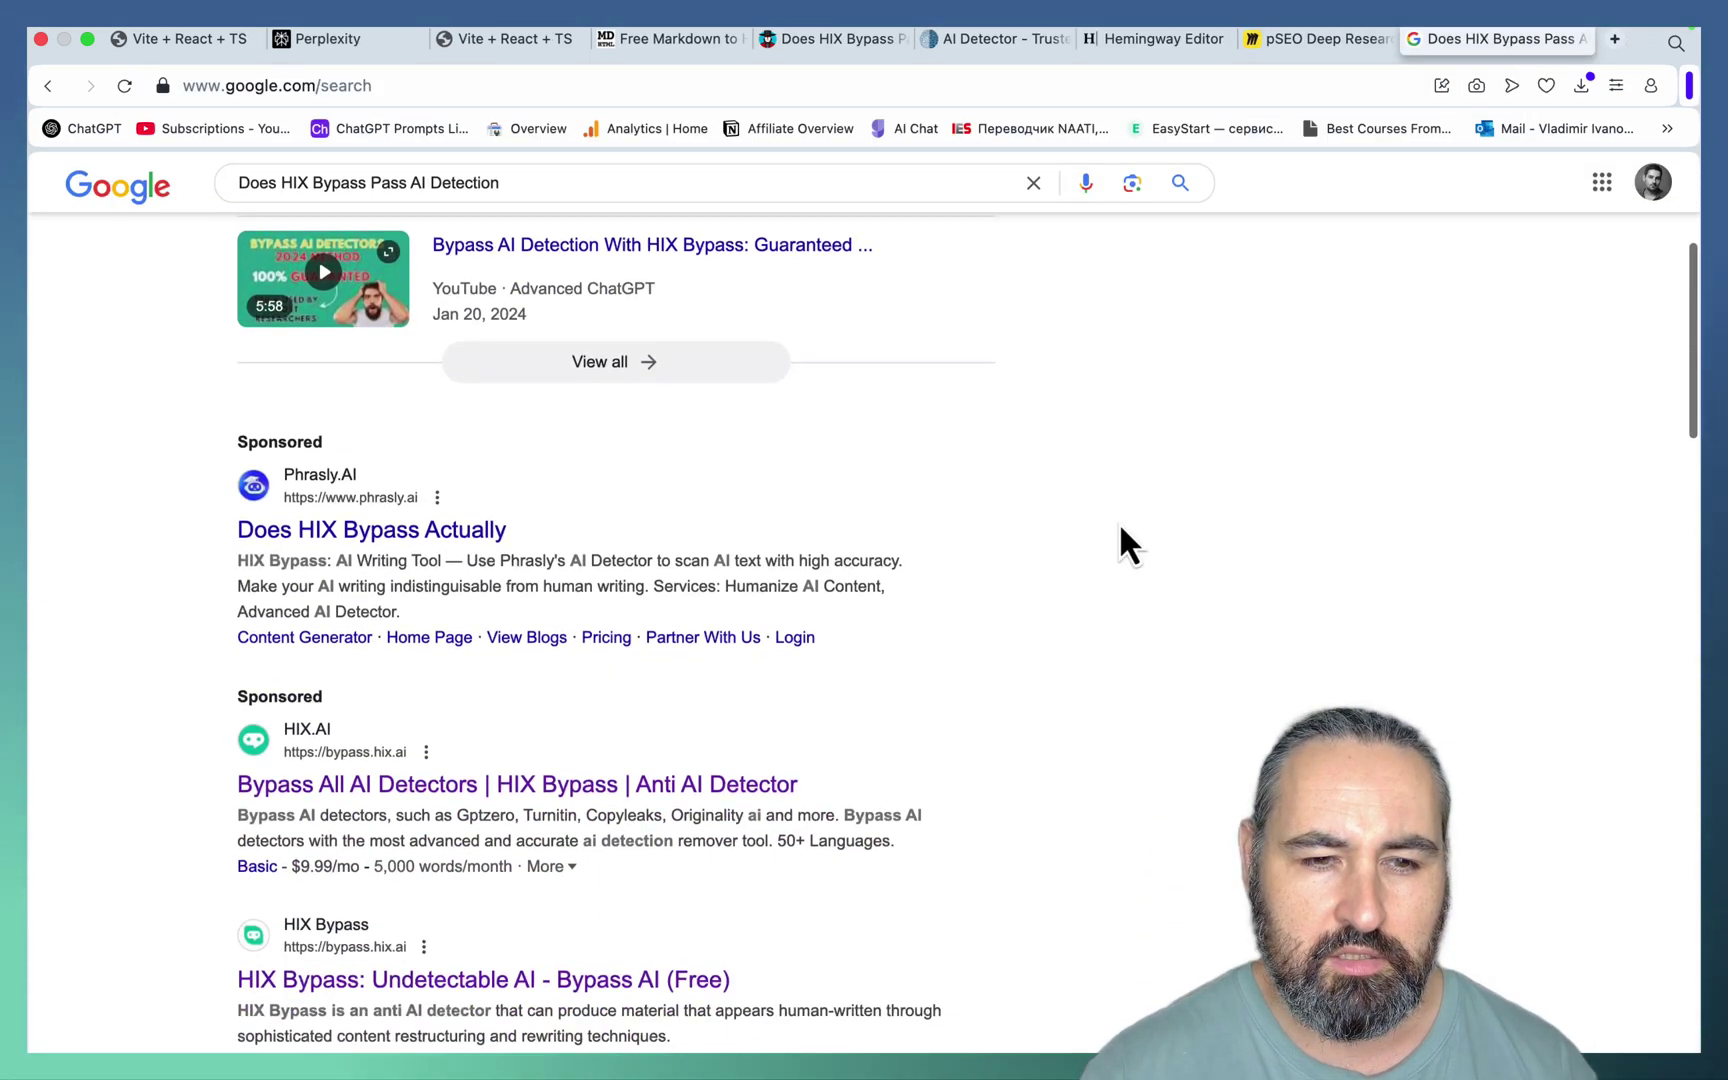
{"action": "scroll", "coordinate": [1120, 528], "scroll_direction": "down", "scroll_amount": 15}
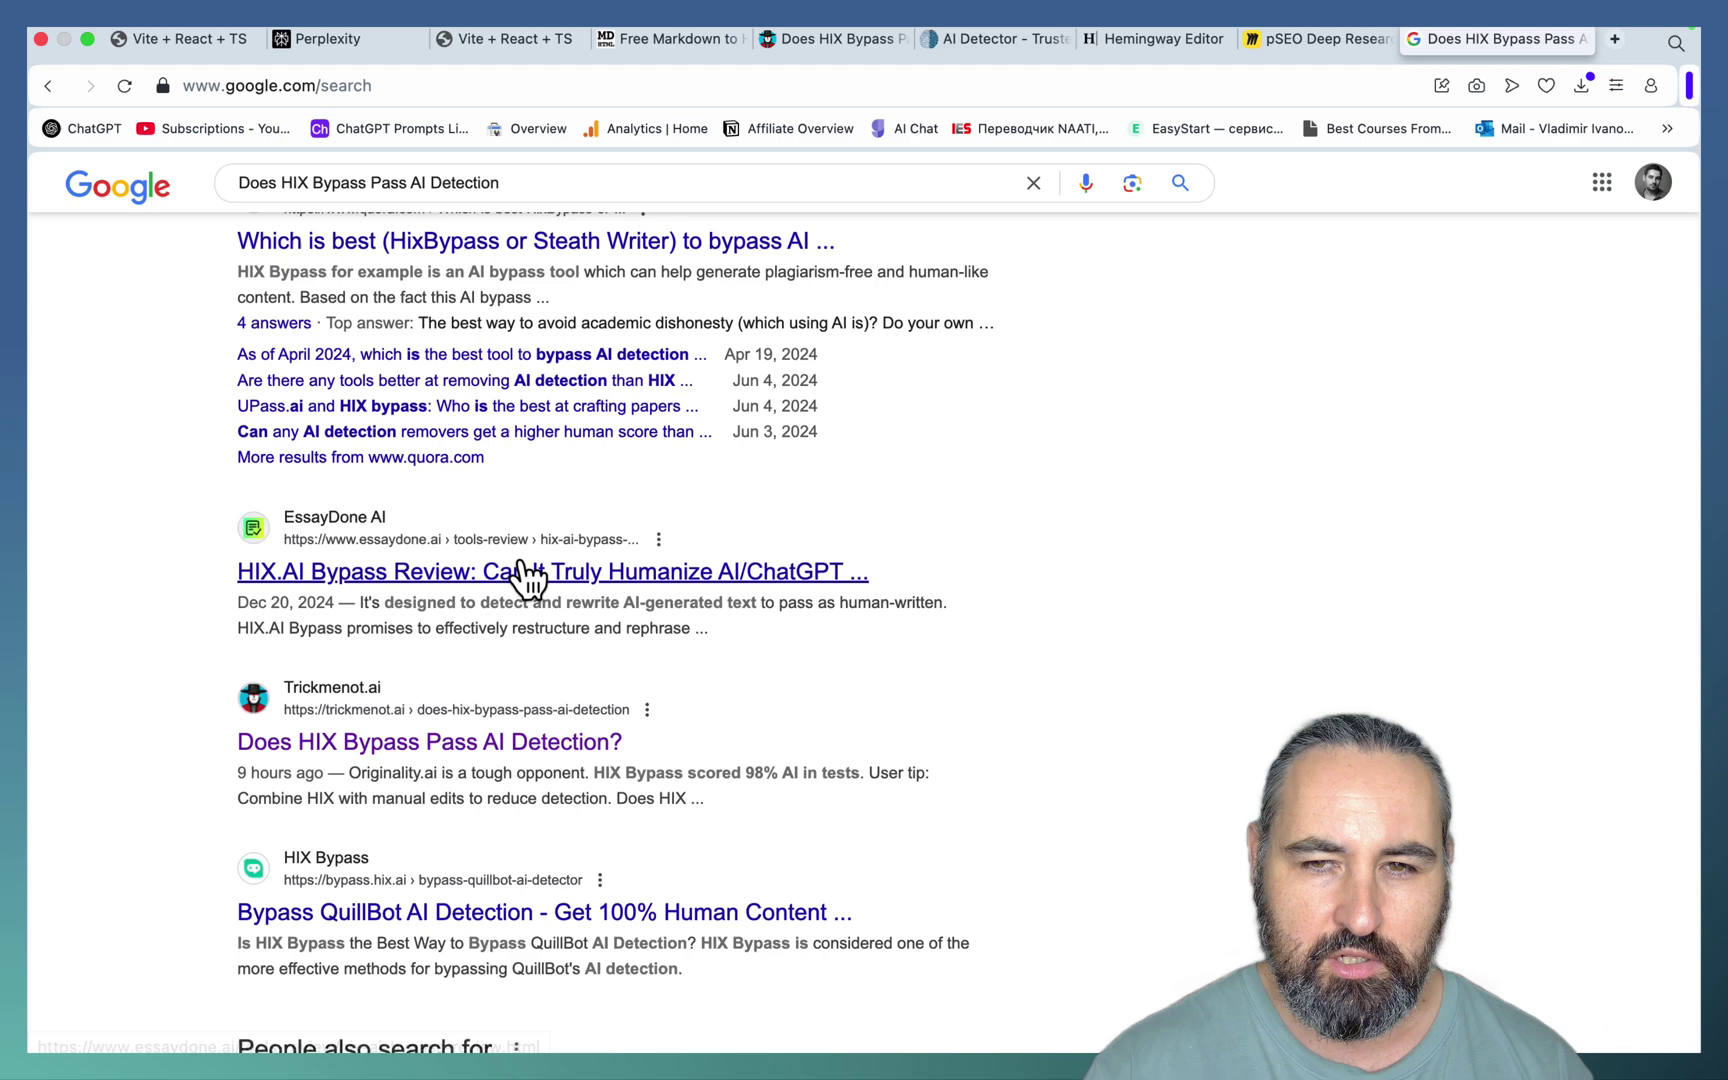
Step: Search Google for the Walter Writes AI keyword from cell A3 and check Trickmenot's ranking
{"action": "key", "text": "super+Tab"}
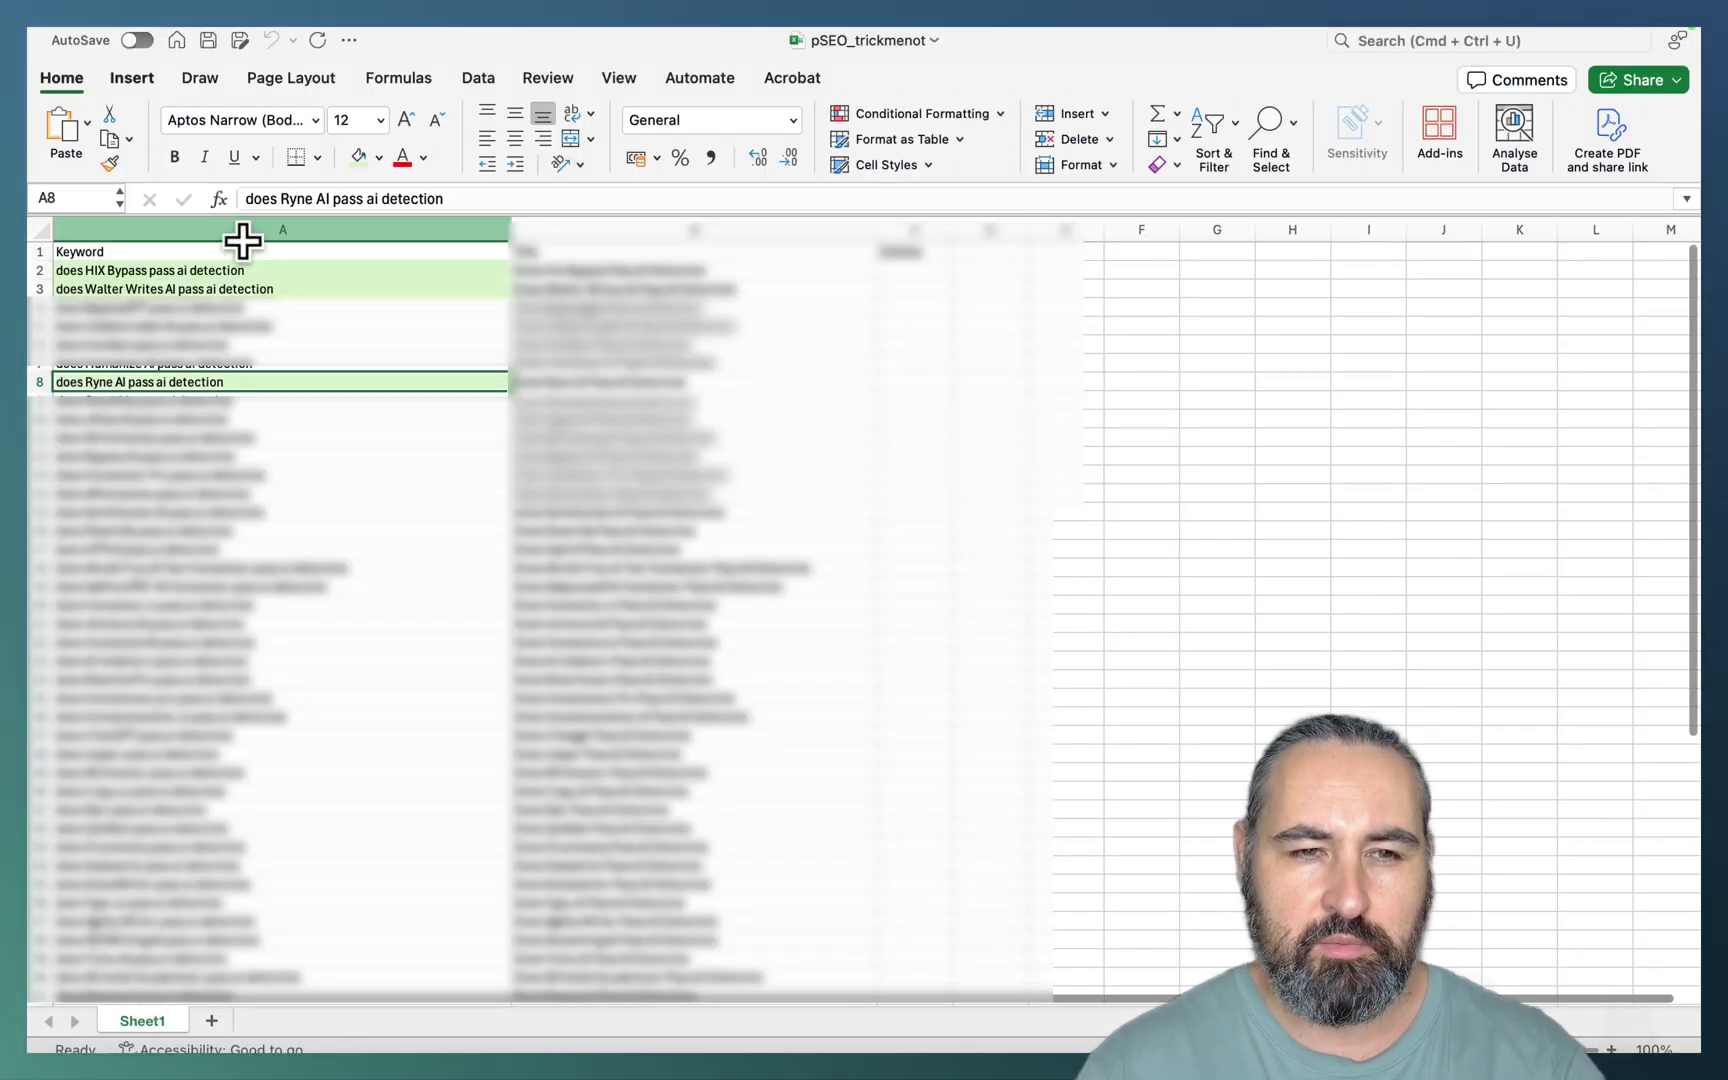
{"action": "left_click", "coordinate": [200, 289]}
{"action": "key", "text": "super+c"}
{"action": "mouse_move", "coordinate": [717, 1047]}
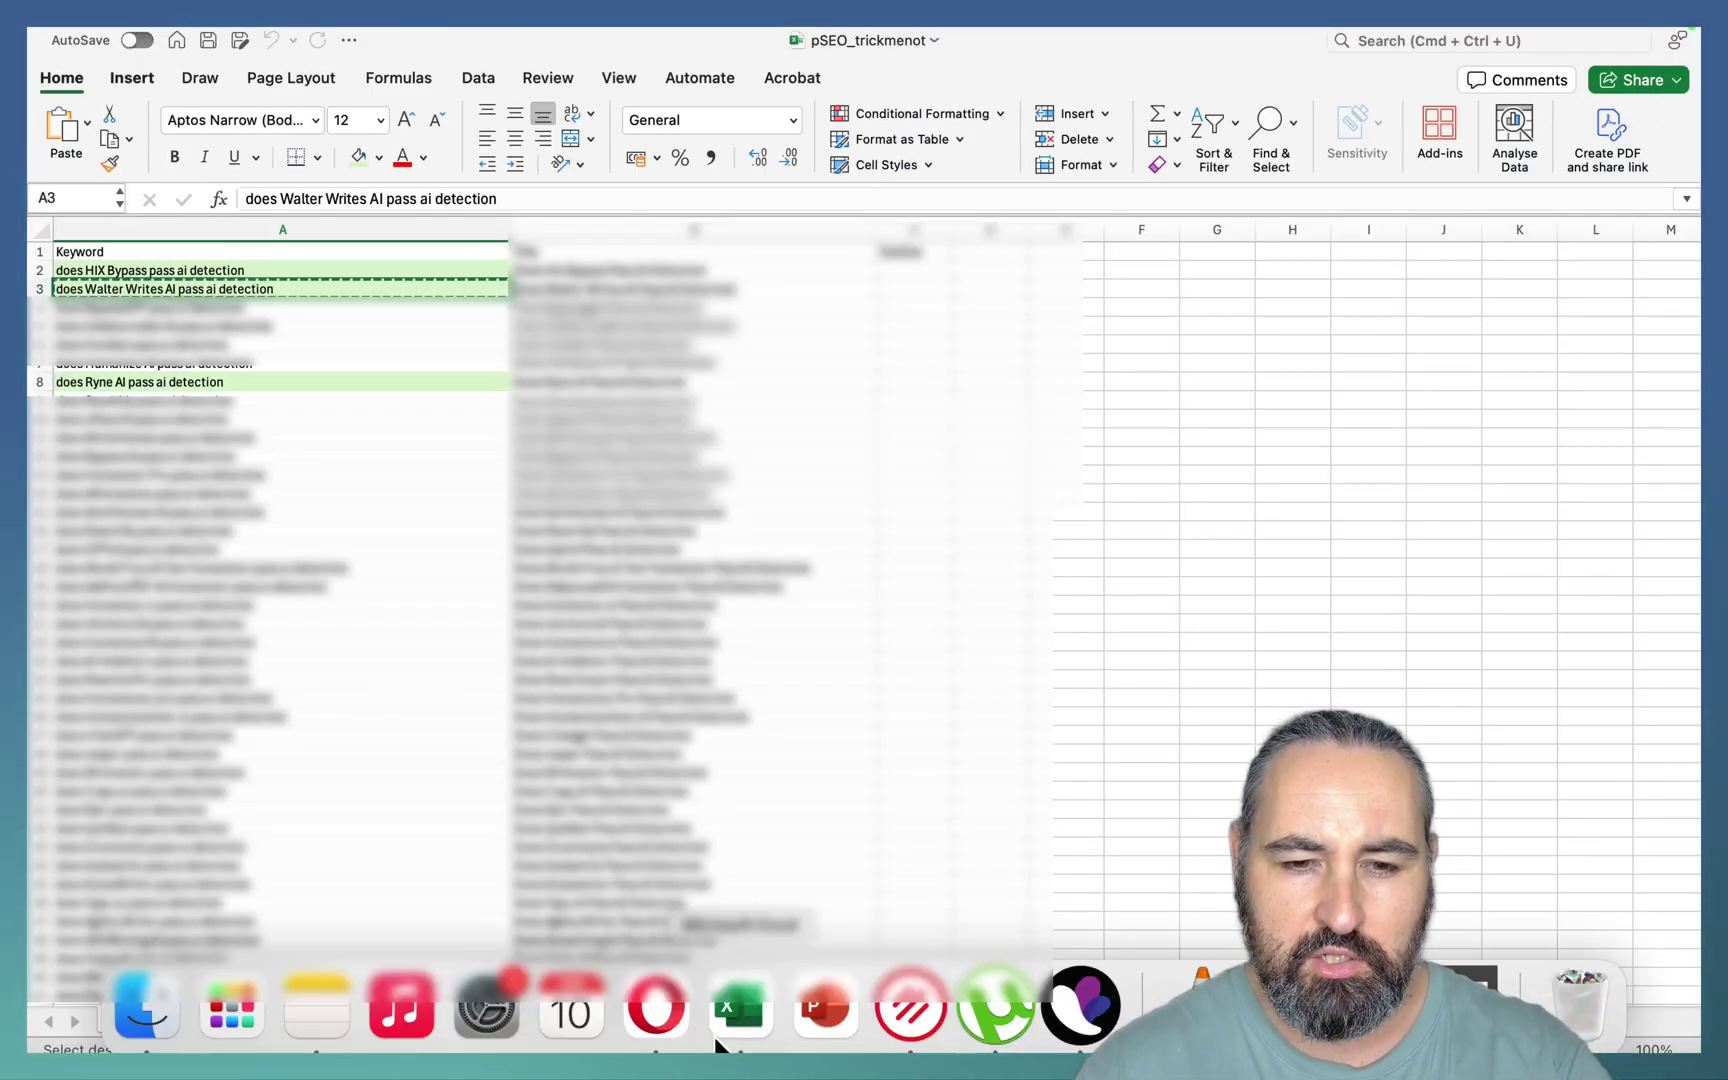
{"action": "left_click", "coordinate": [668, 1028]}
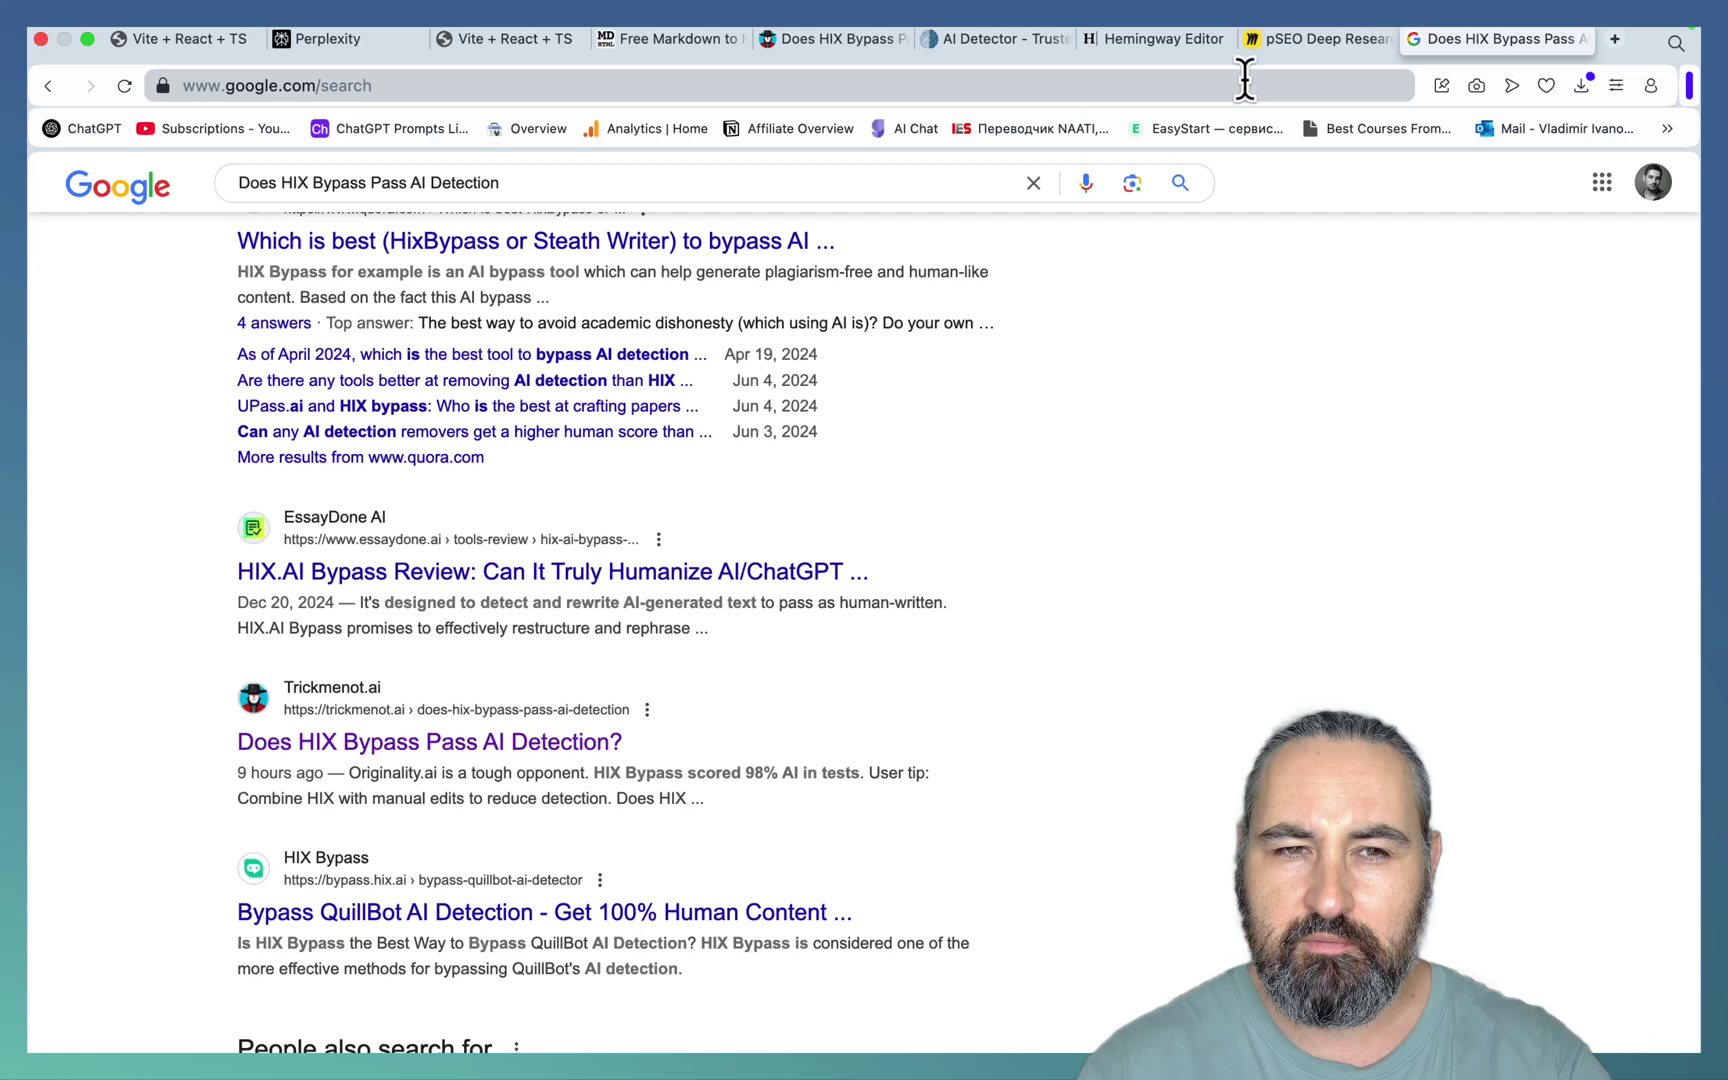
{"action": "left_click_drag", "start_coordinate": [532, 174], "coordinate": [163, 178]}
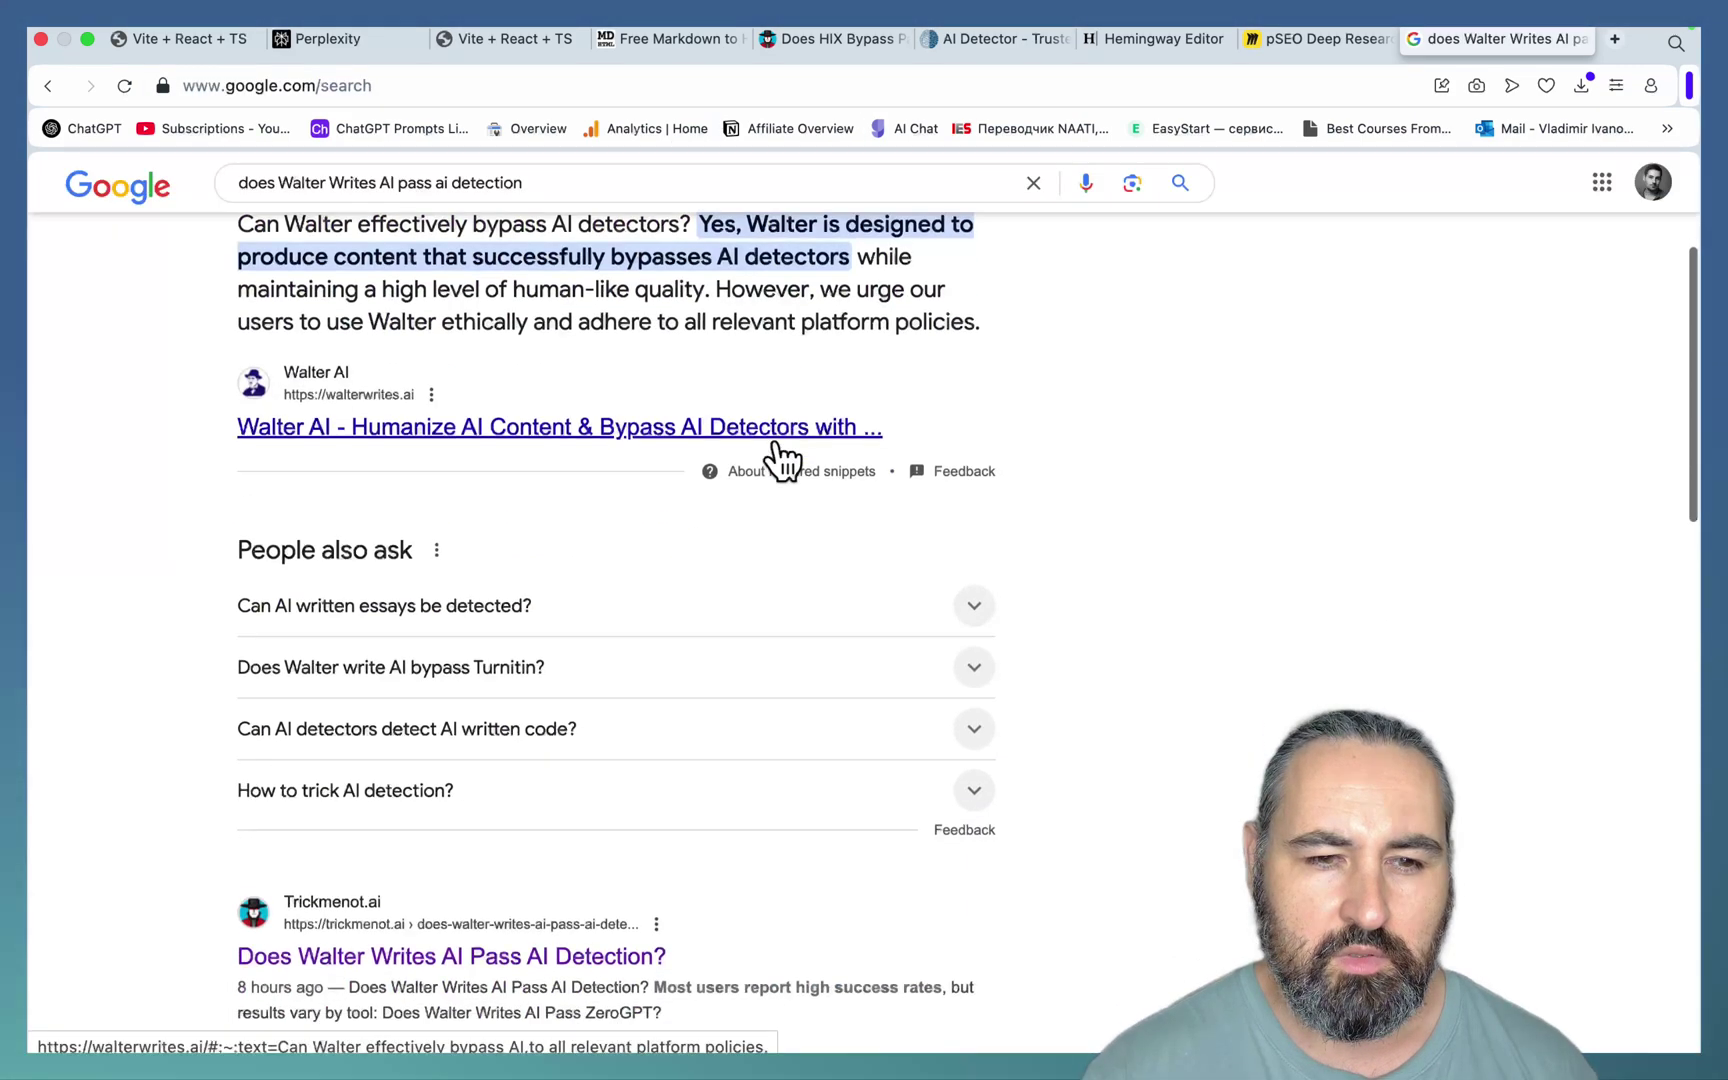
{"action": "scroll", "coordinate": [773, 457], "scroll_direction": "down", "scroll_amount": 3}
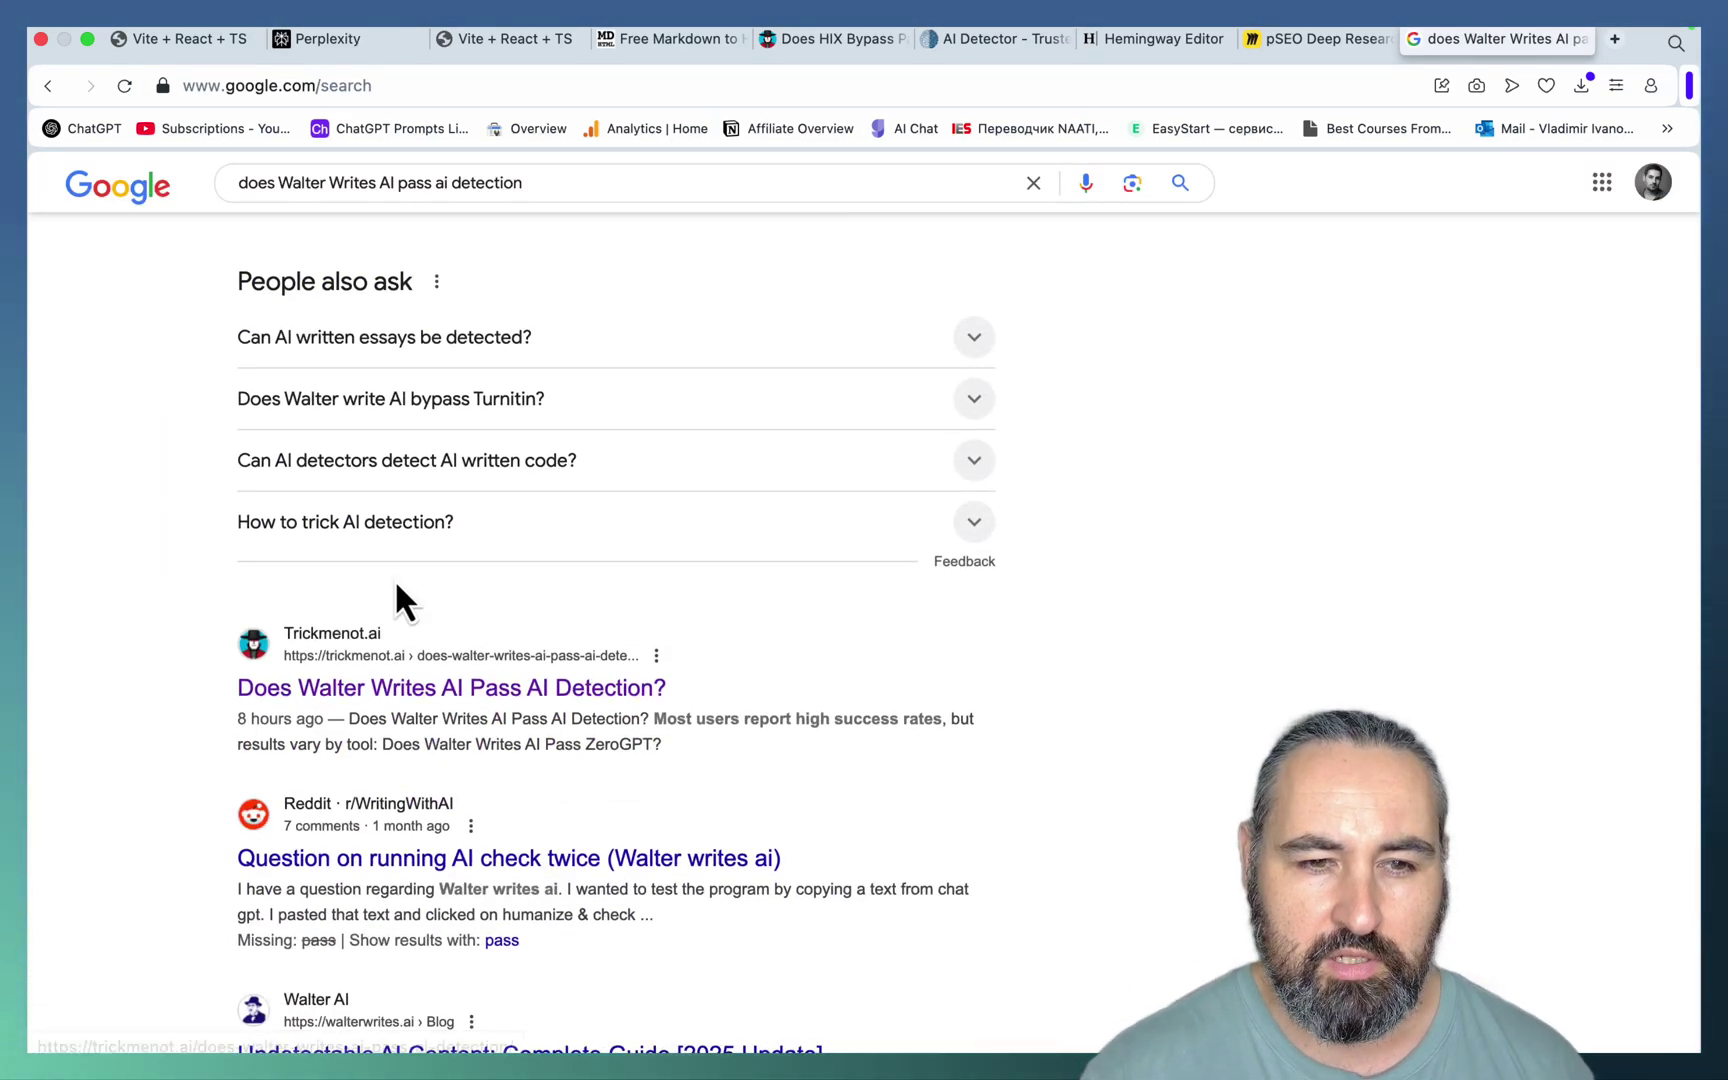
{"action": "scroll", "coordinate": [494, 675], "scroll_direction": "up", "scroll_amount": 5}
{"action": "scroll", "coordinate": [494, 675], "scroll_direction": "down", "scroll_amount": 5}
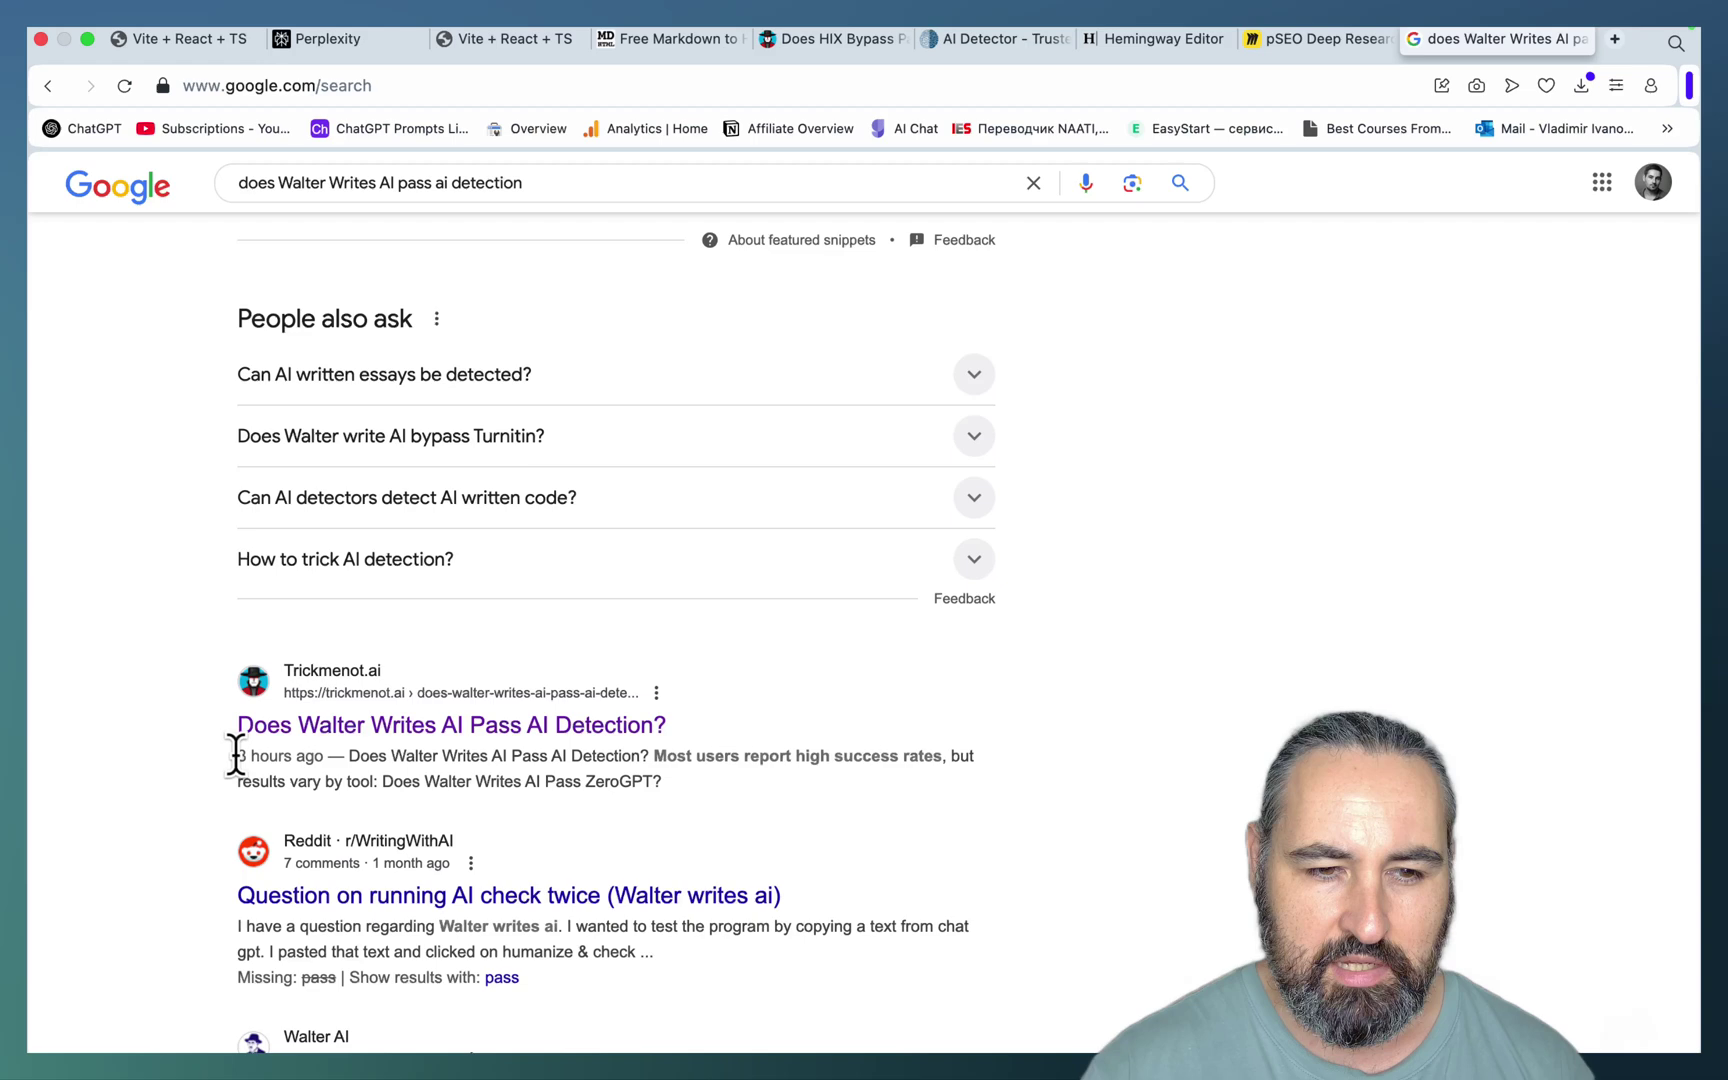
Step: Search the Ryne AI keyword from cell A8 and review the results
{"action": "key", "text": "super+Tab"}
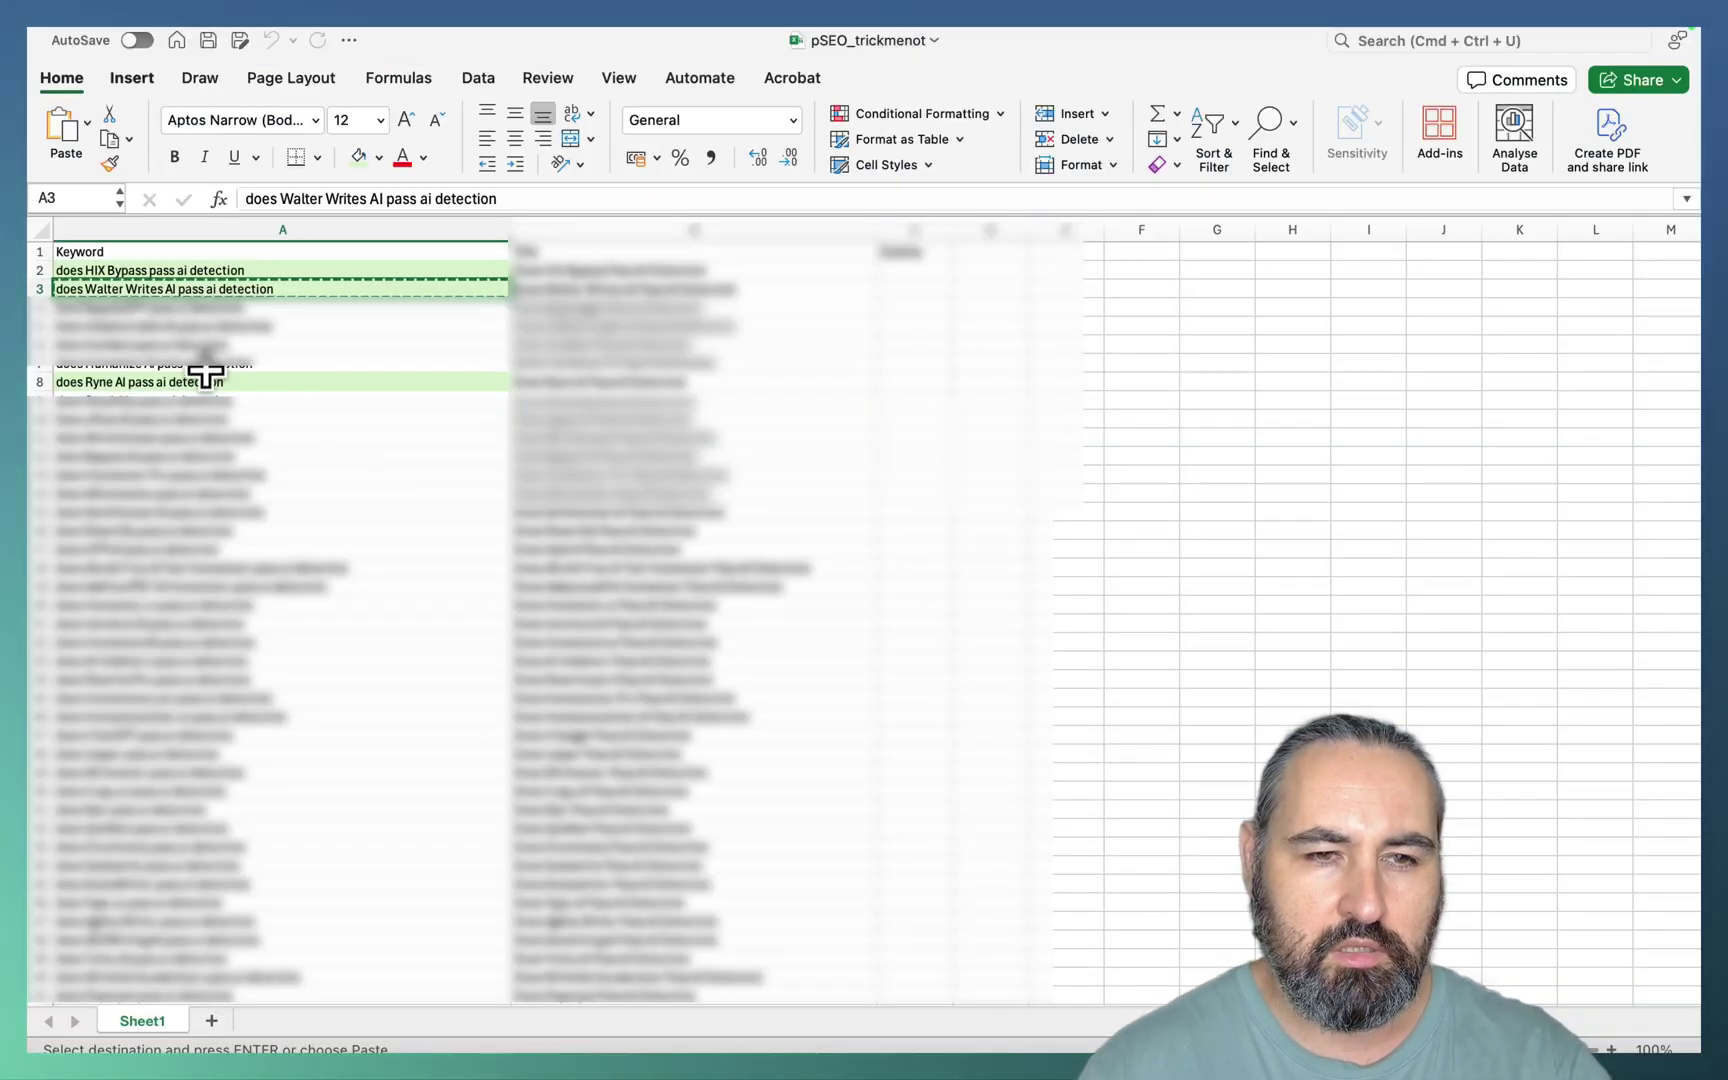
{"action": "left_click", "coordinate": [200, 381]}
{"action": "key", "text": "super+Tab"}
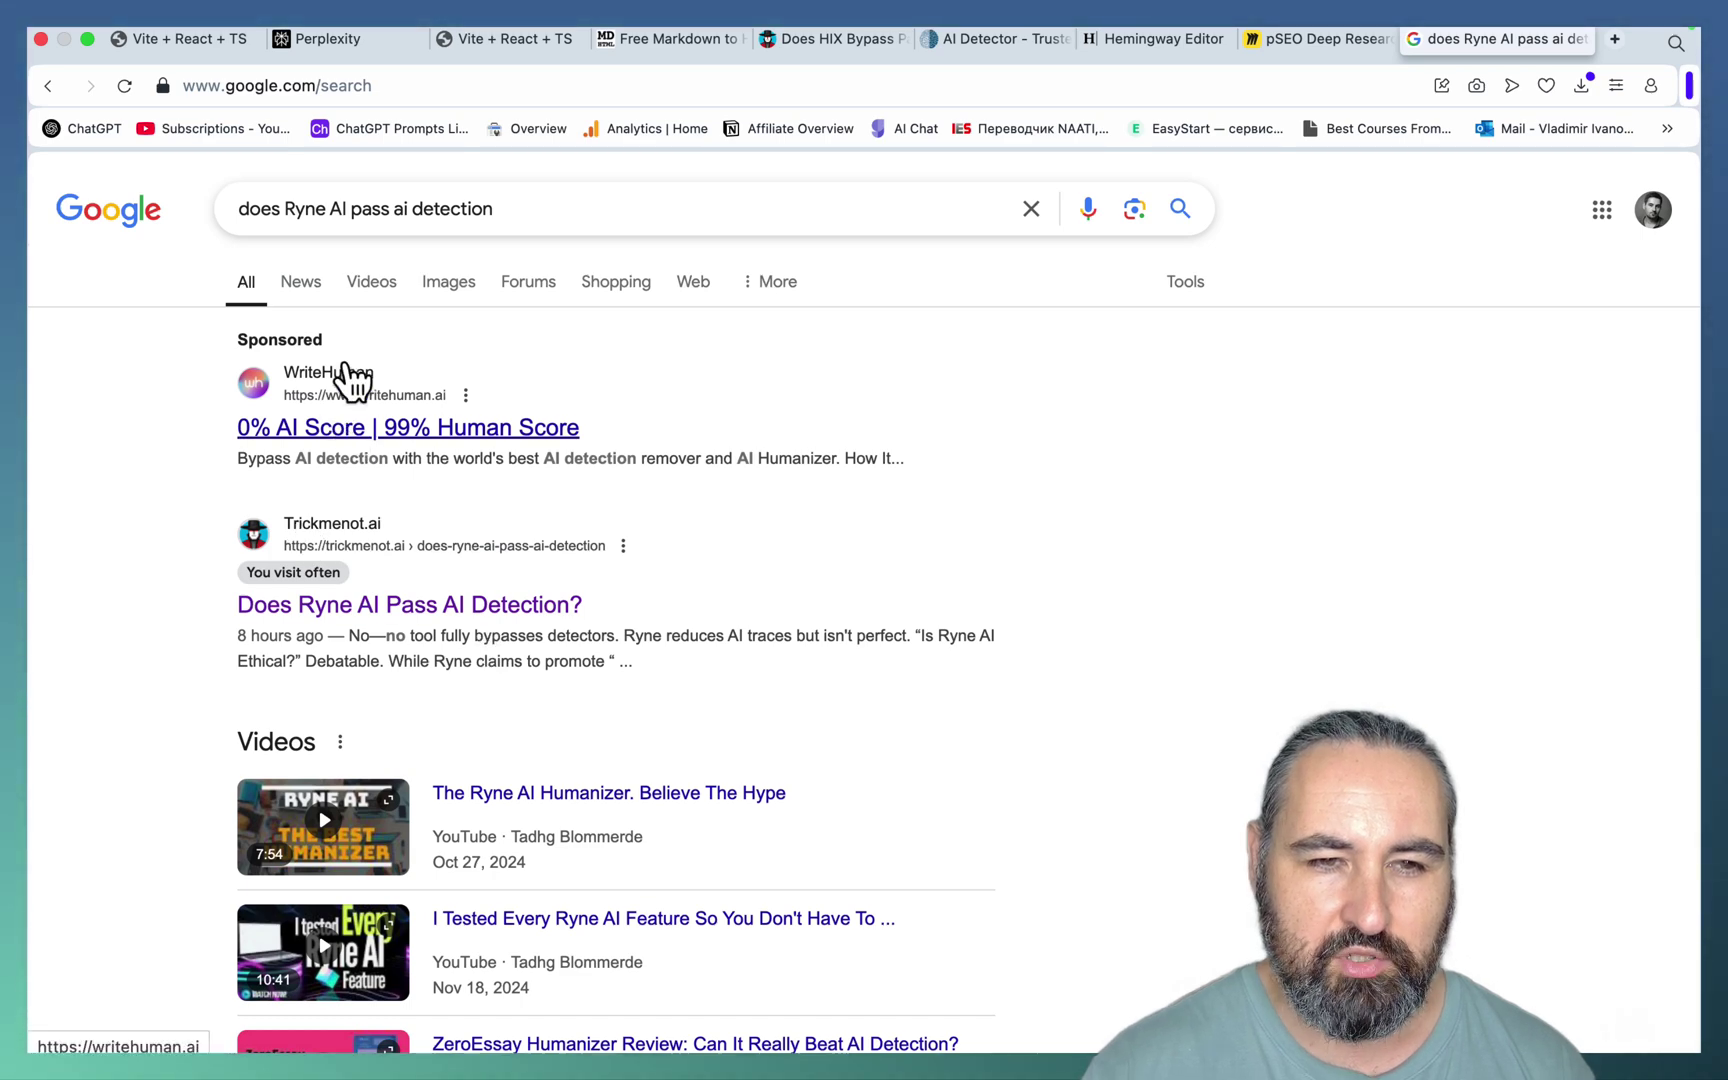
{"action": "scroll", "coordinate": [571, 617], "scroll_direction": "down", "scroll_amount": 3}
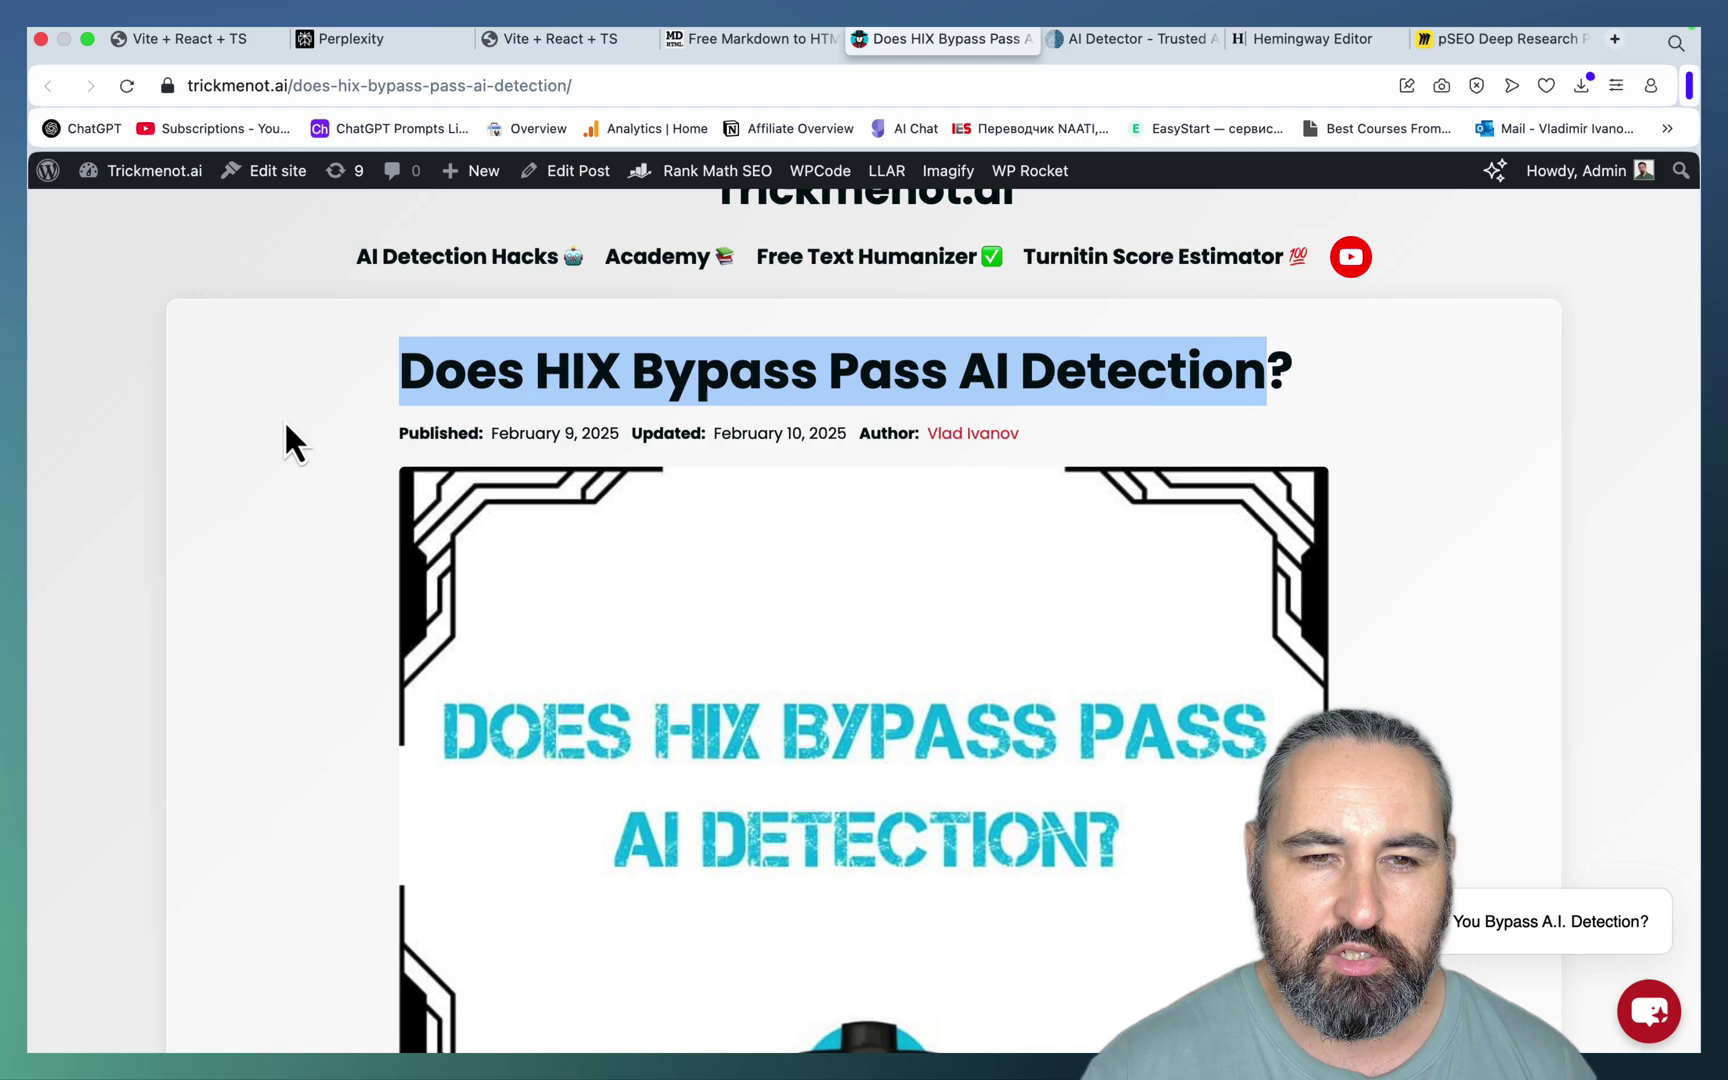
Step: Copy the full HIX Bypass article into Hemingway Editor, which scores it Grade 8 at 642 words
{"action": "left_click", "coordinate": [284, 418]}
{"action": "left_click_drag", "start_coordinate": [400, 385], "coordinate": [1256, 647]}
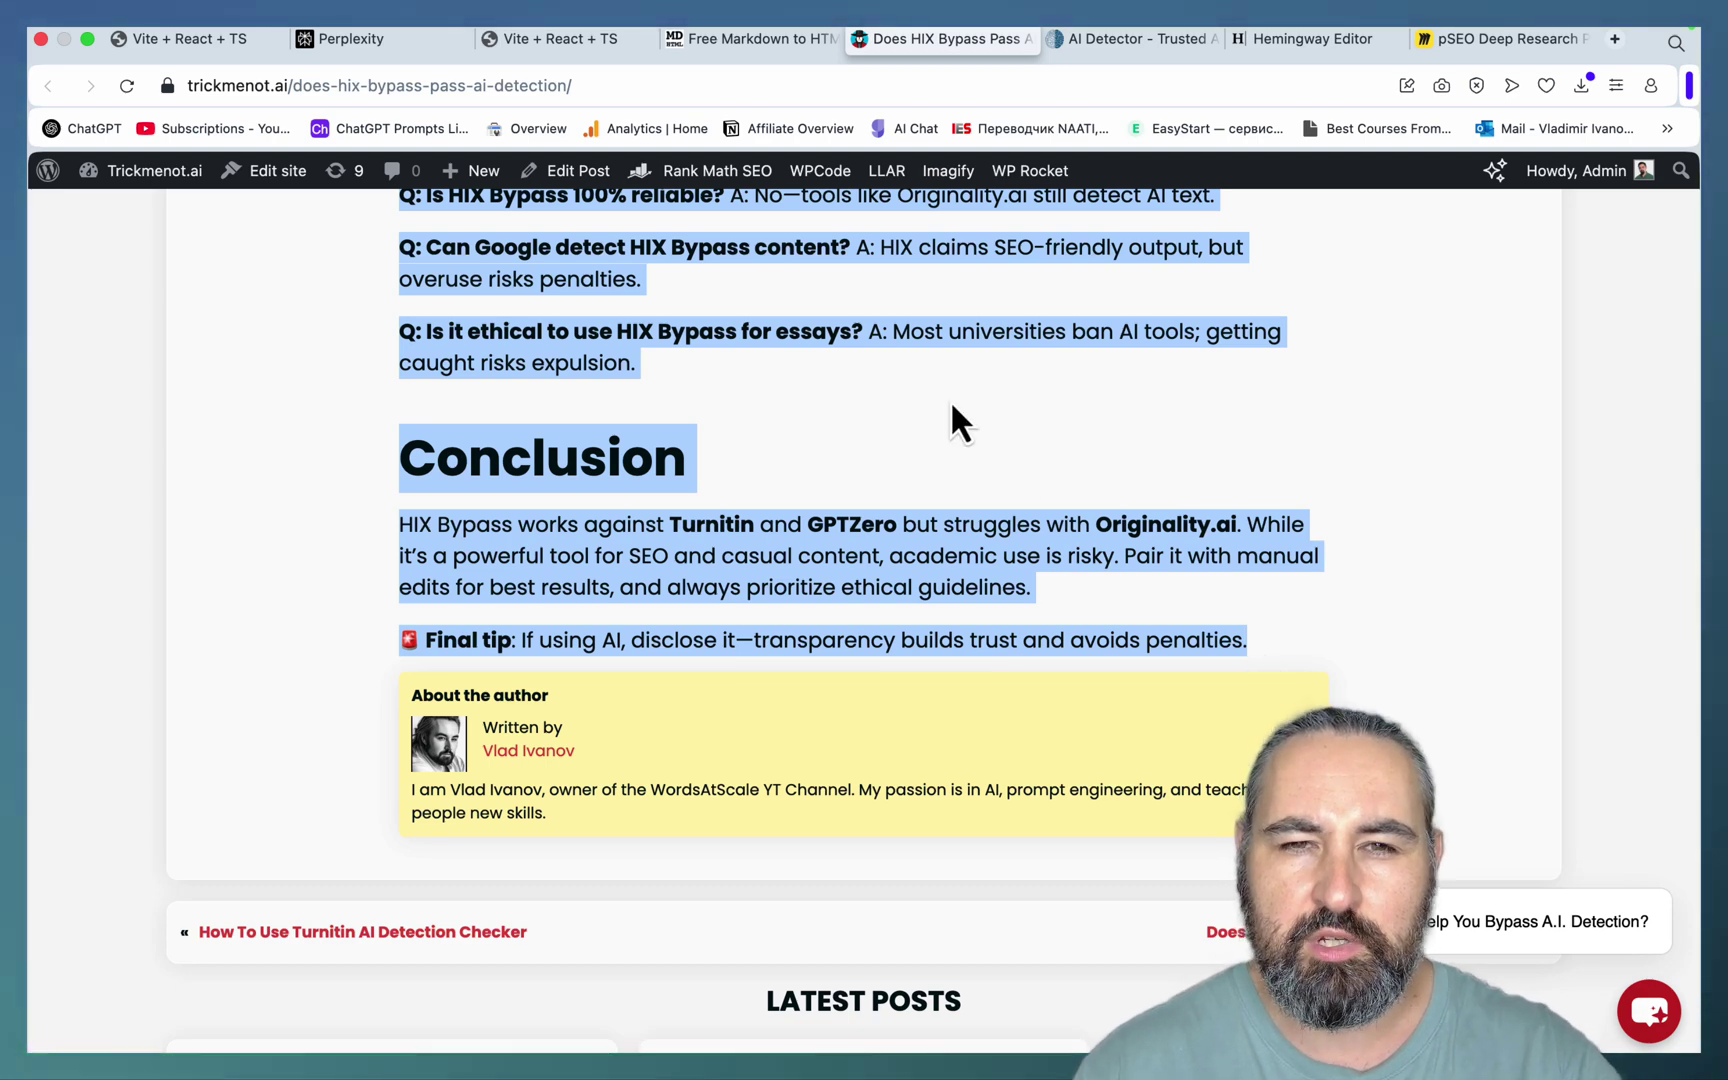
{"action": "left_click", "coordinate": [1290, 40]}
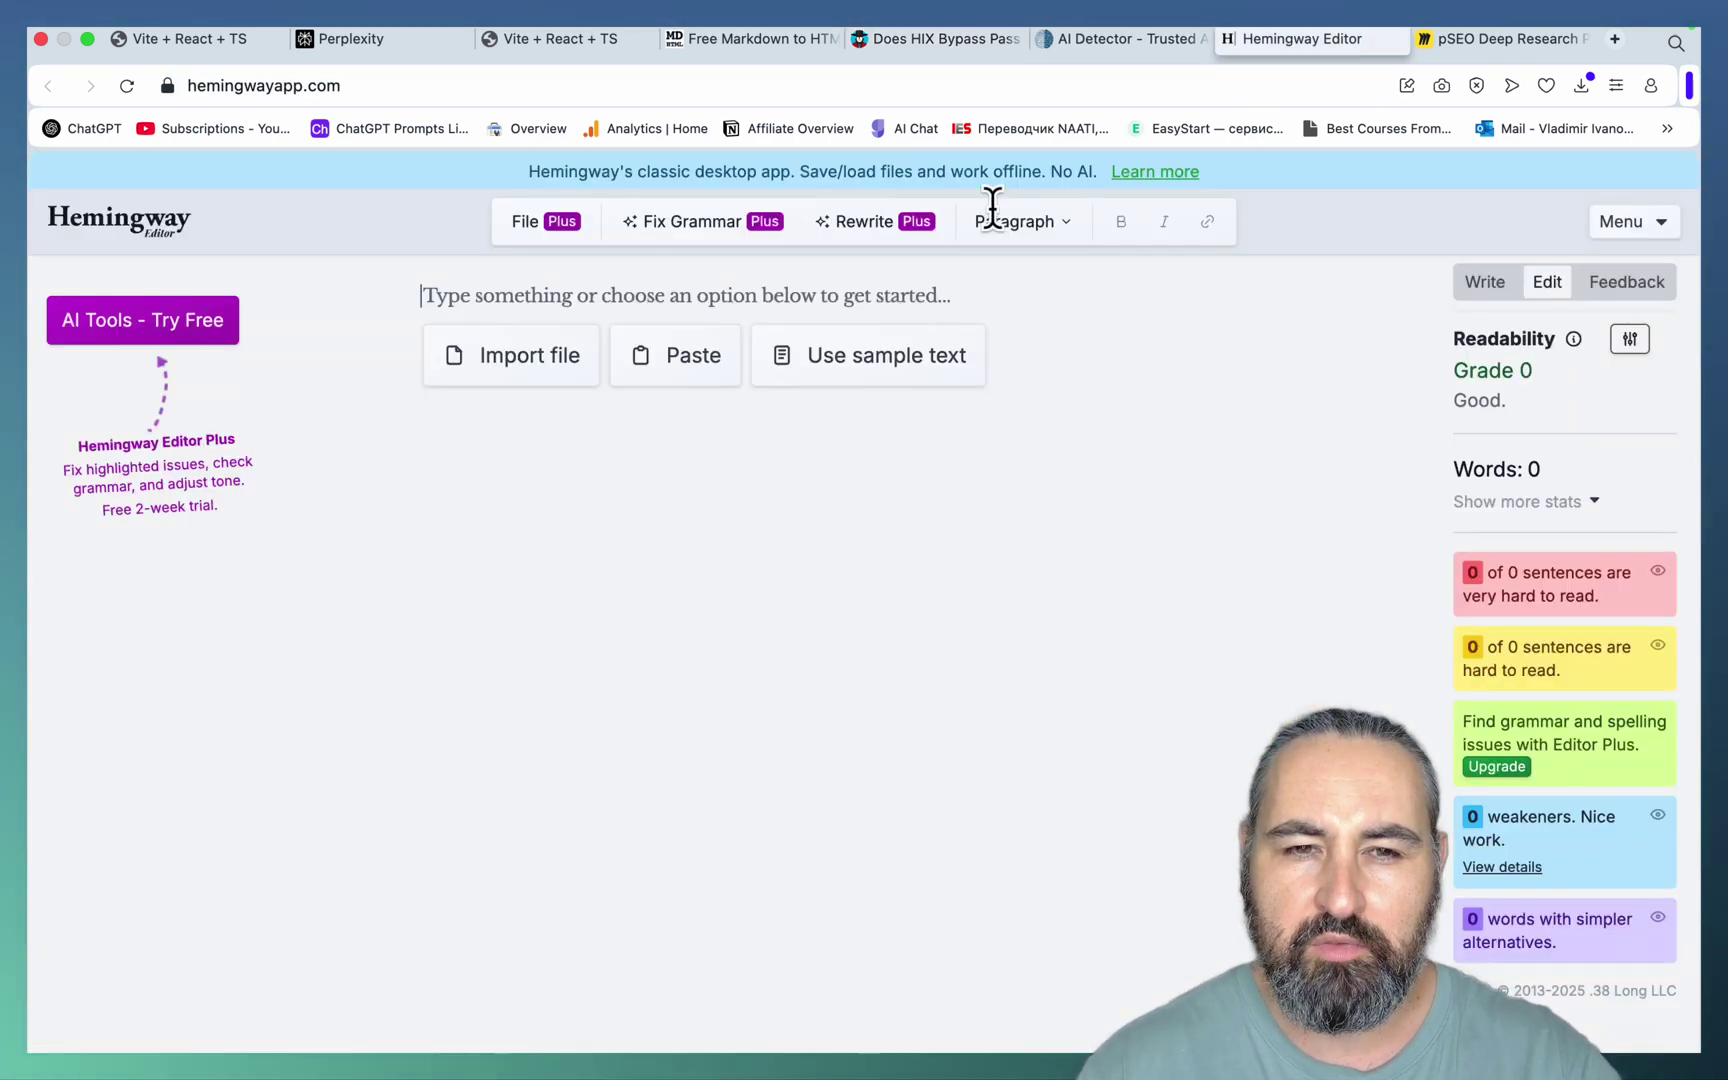
{"action": "left_click", "coordinate": [438, 290]}
{"action": "key", "text": "super+v"}
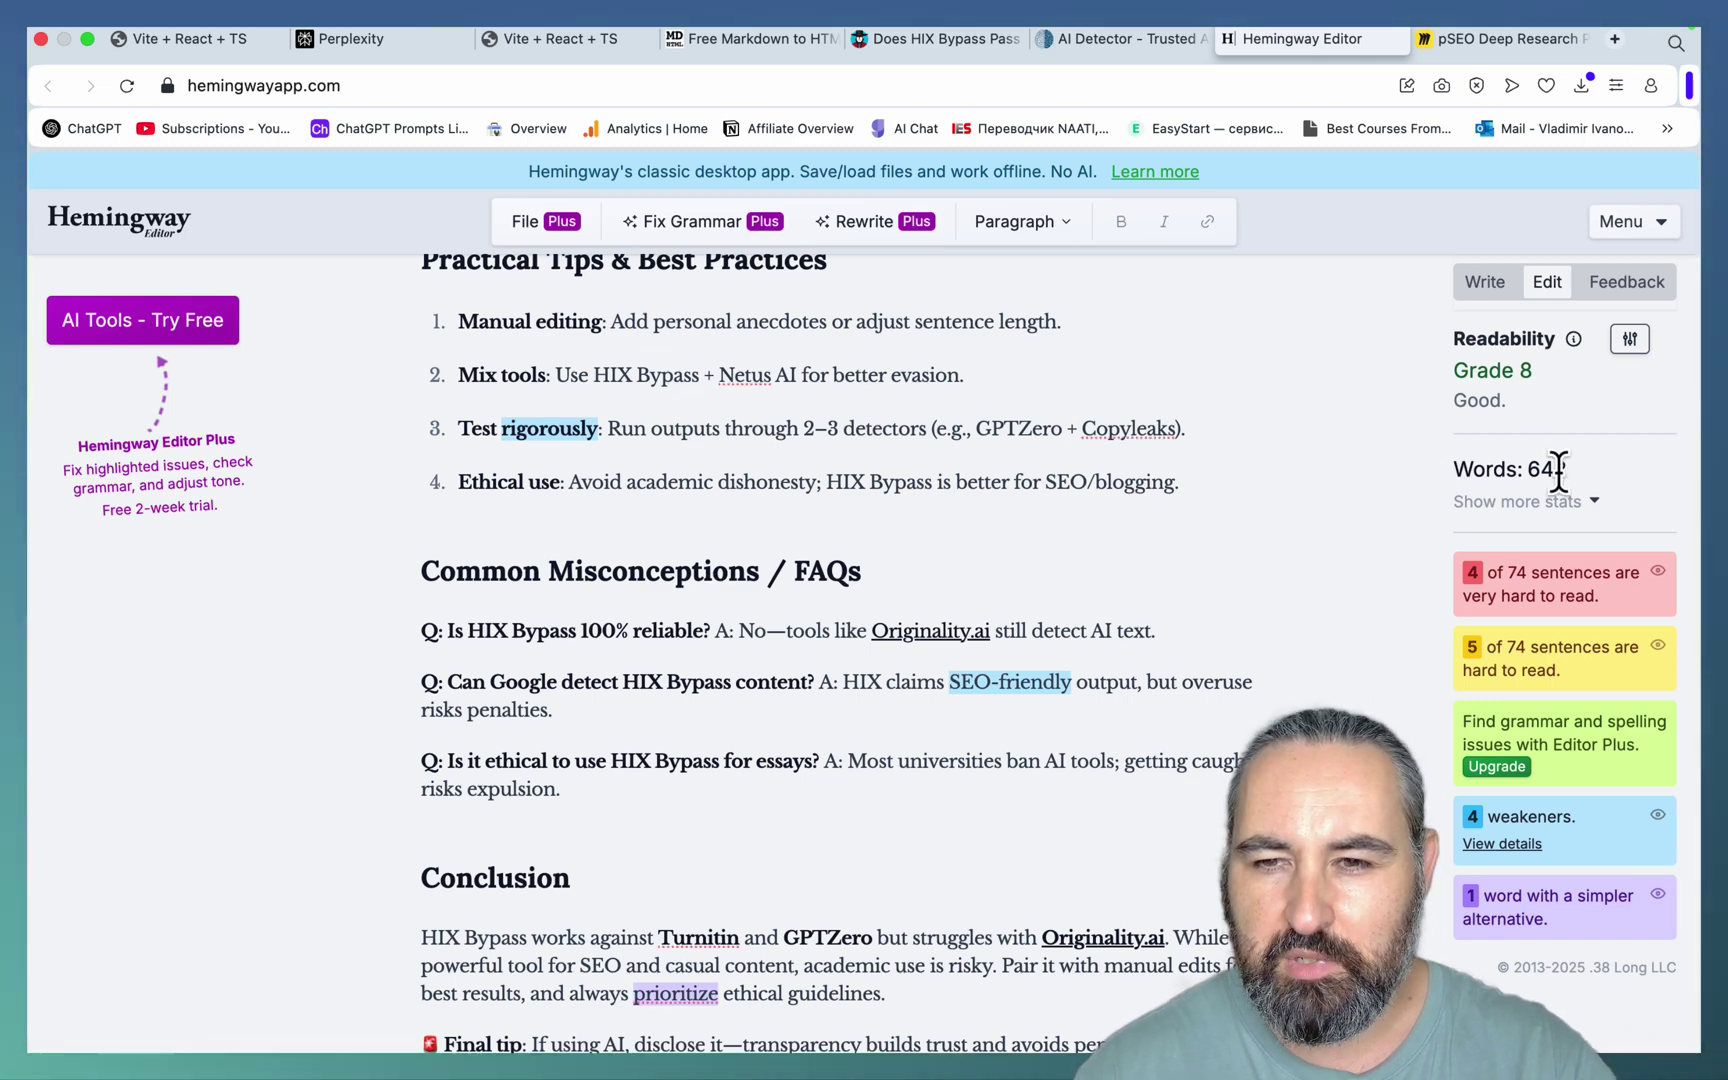
Step: Run the HIX Bypass article through ZeroGPT, getting 4.93% AI, human written
{"action": "left_click", "coordinate": [1094, 46]}
{"action": "key", "text": "super+v"}
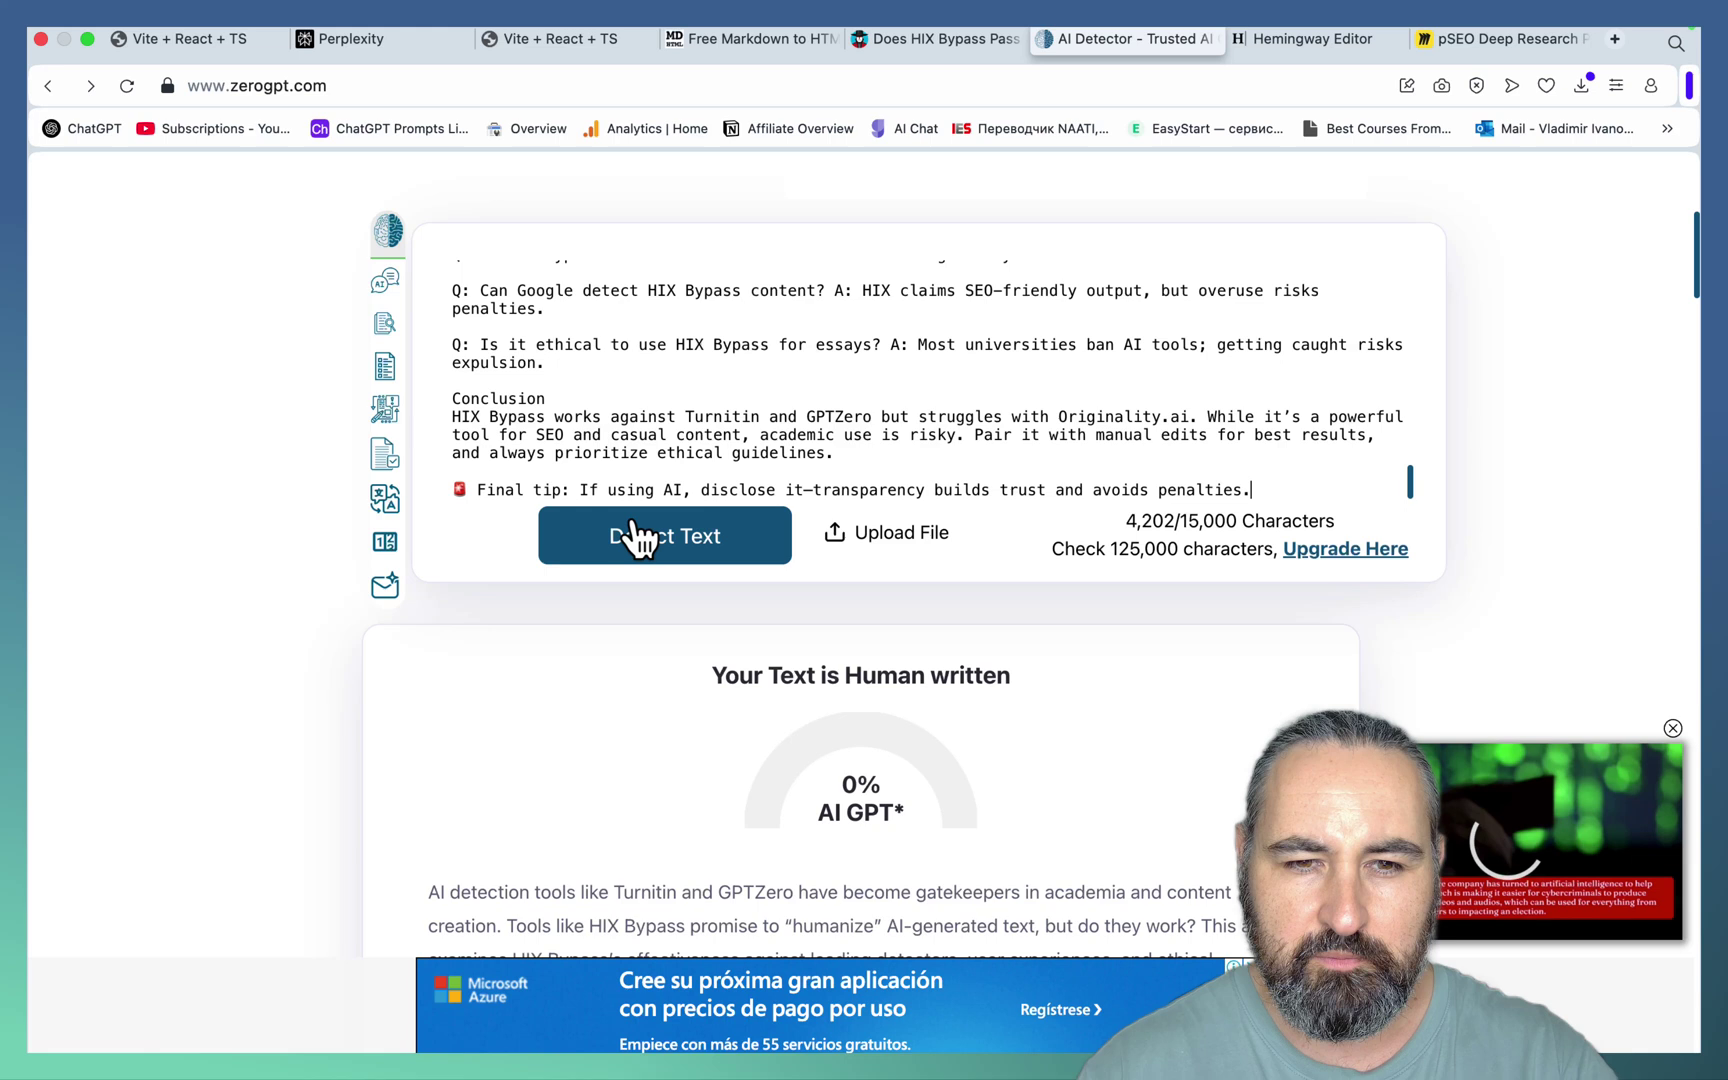
{"action": "left_click", "coordinate": [636, 538]}
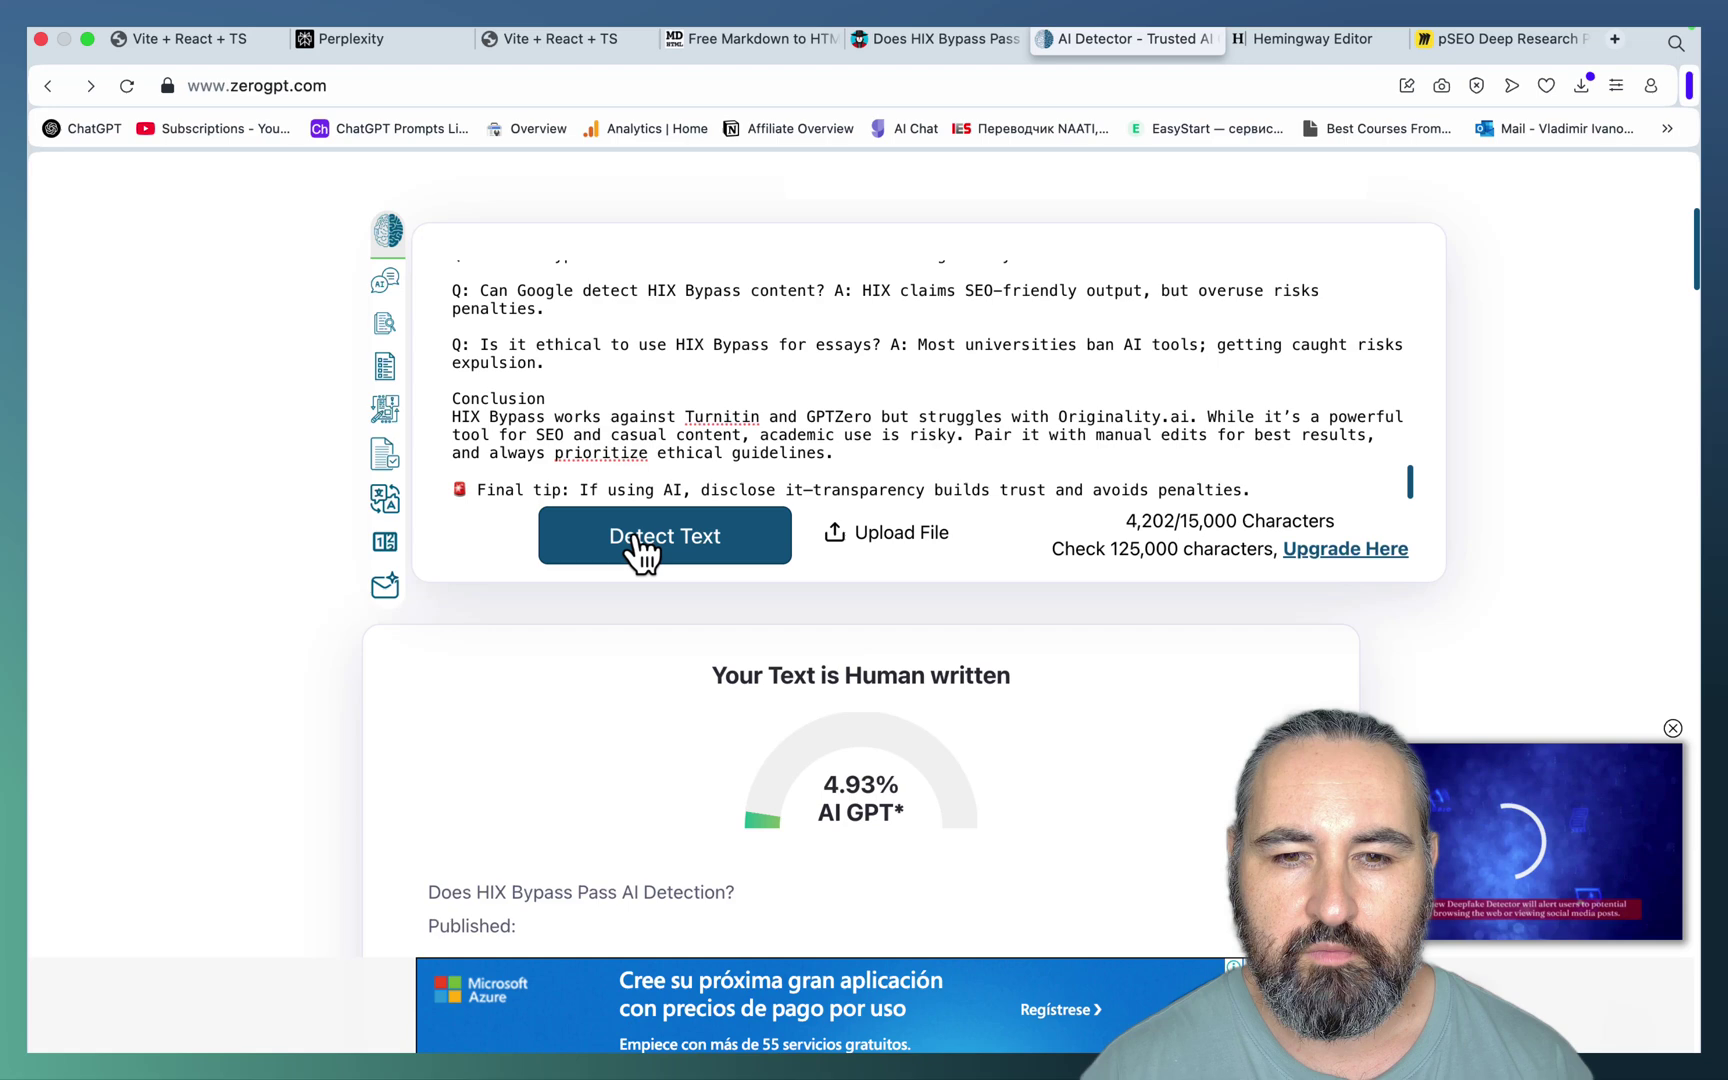
{"action": "scroll", "coordinate": [784, 796], "scroll_direction": "down", "scroll_amount": 2}
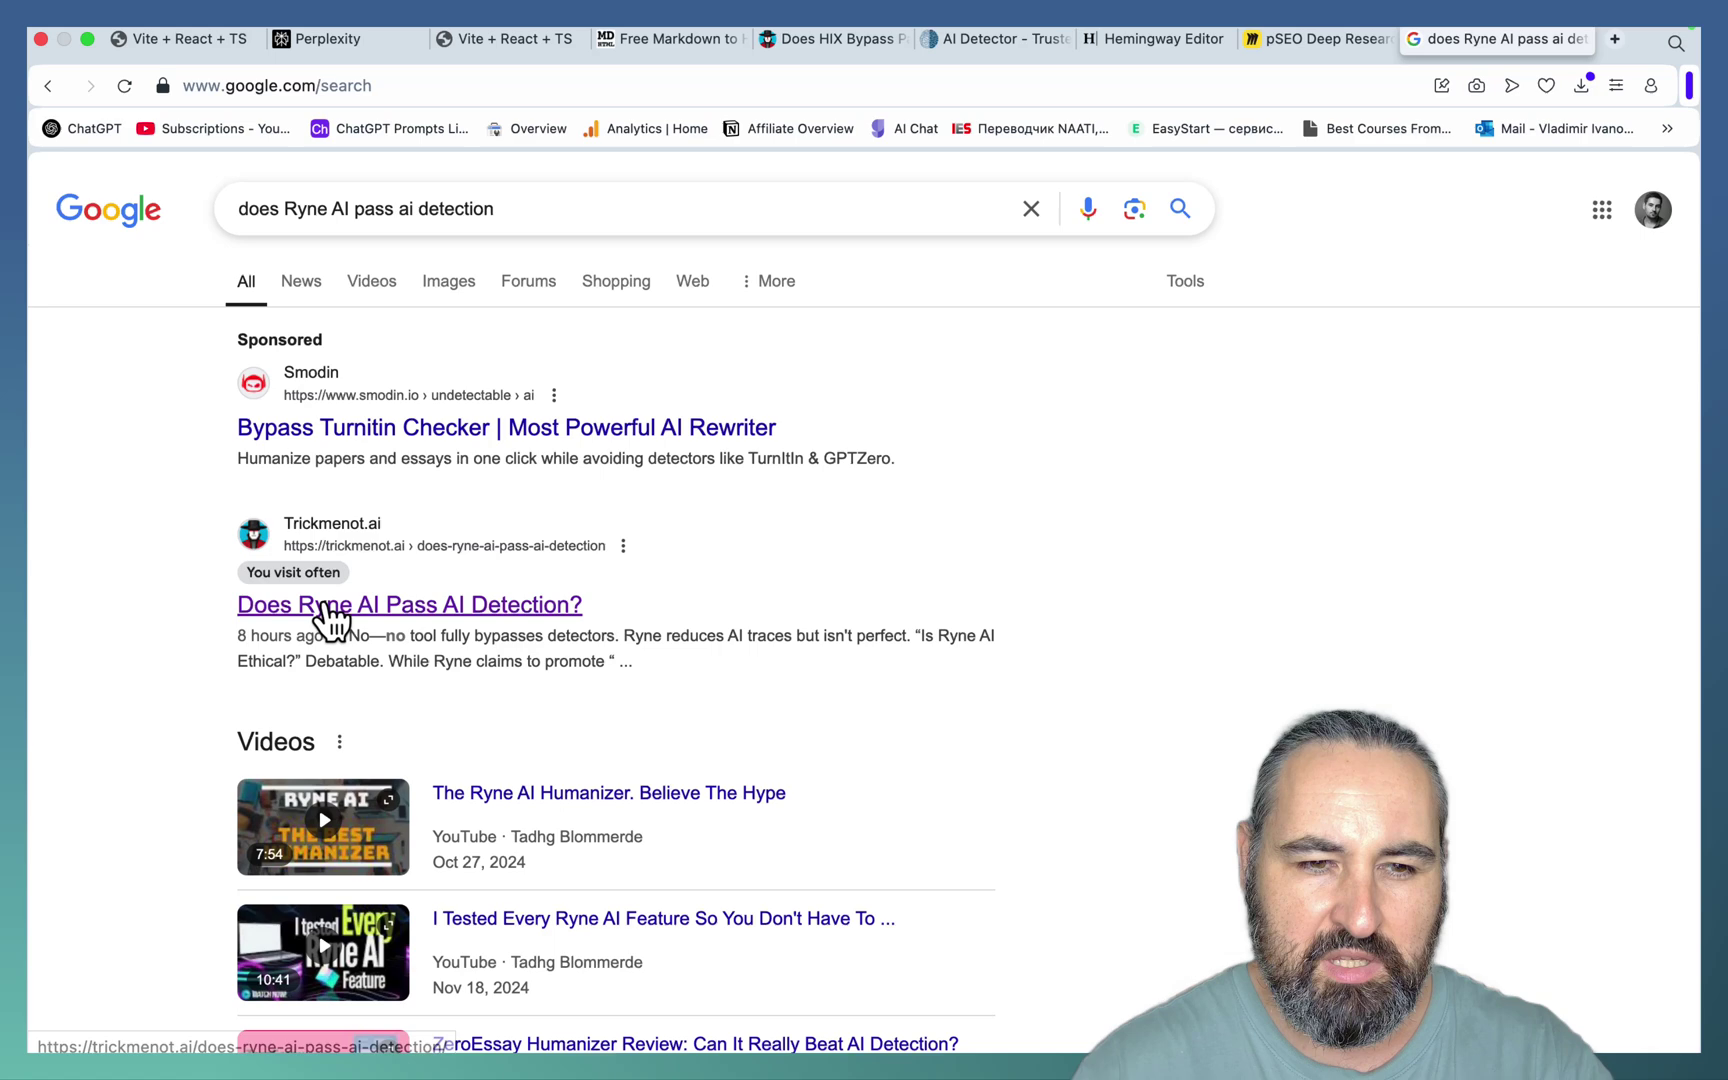
Step: Copy Trickmenot's Ryne AI article into ZeroGPT over the old text and detect: 0% AI
{"action": "left_click", "coordinate": [330, 612]}
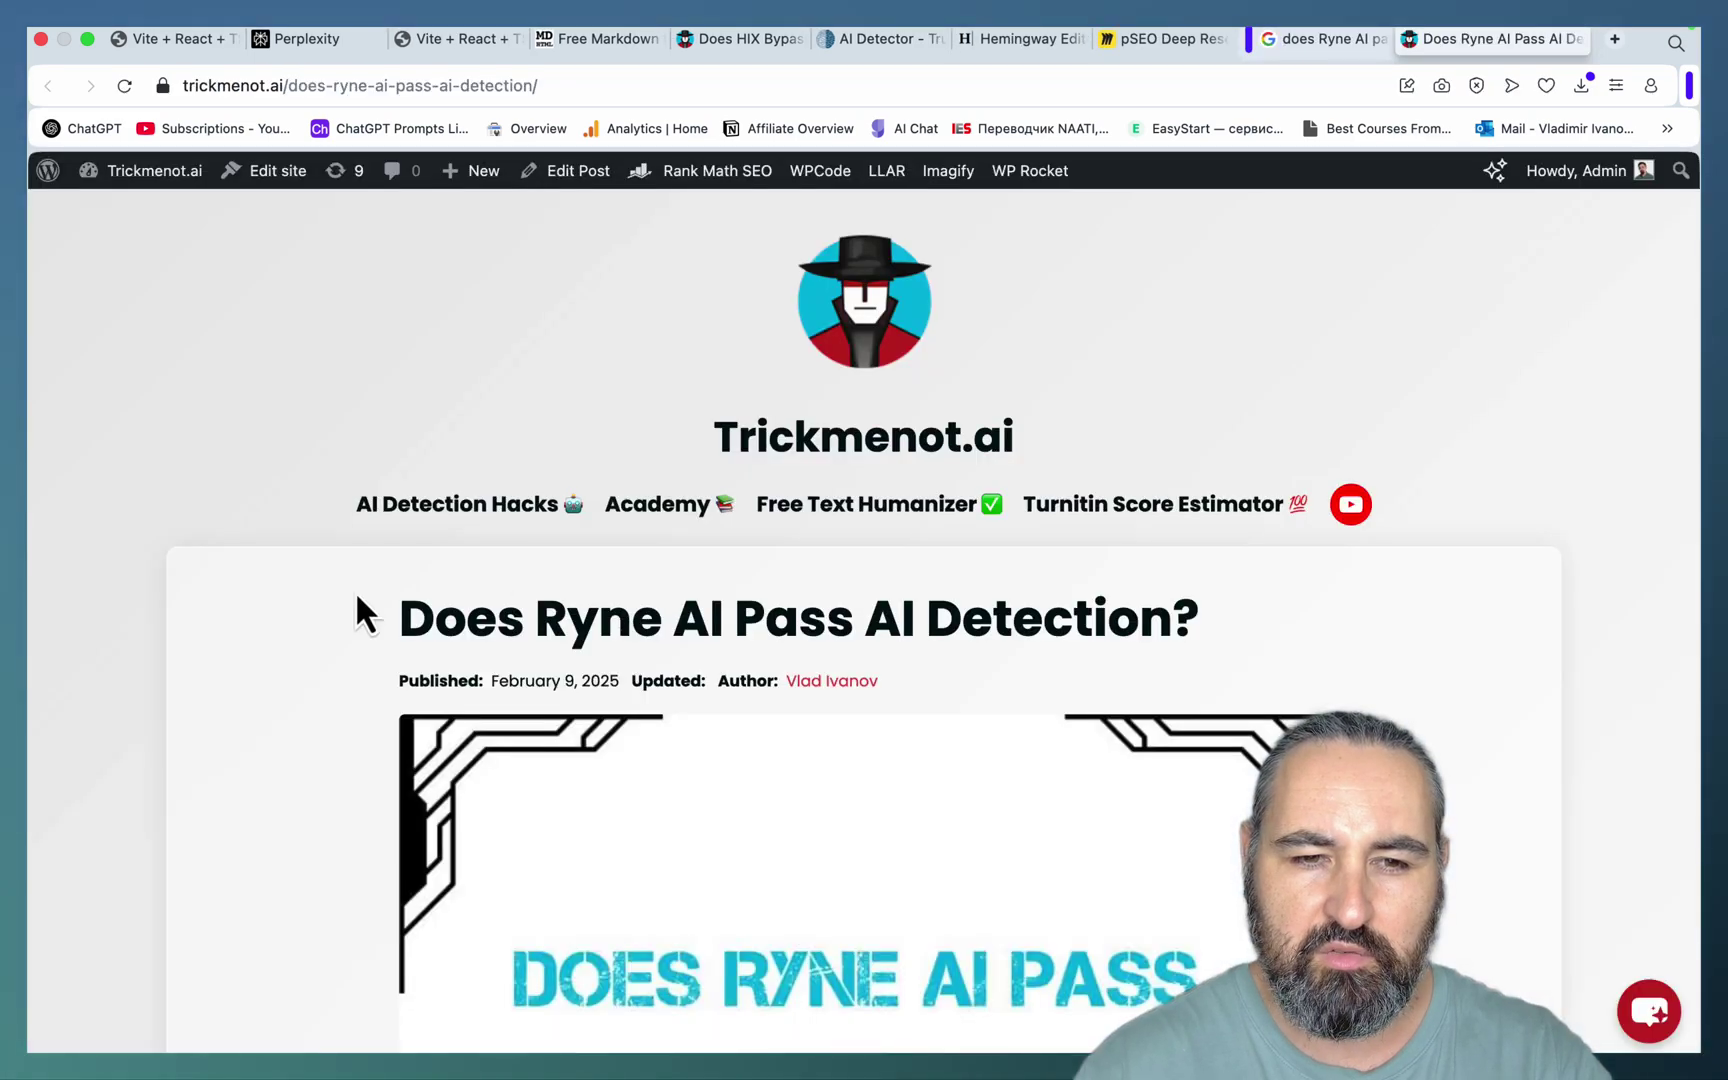
{"action": "left_click_drag", "start_coordinate": [401, 640], "coordinate": [993, 838]}
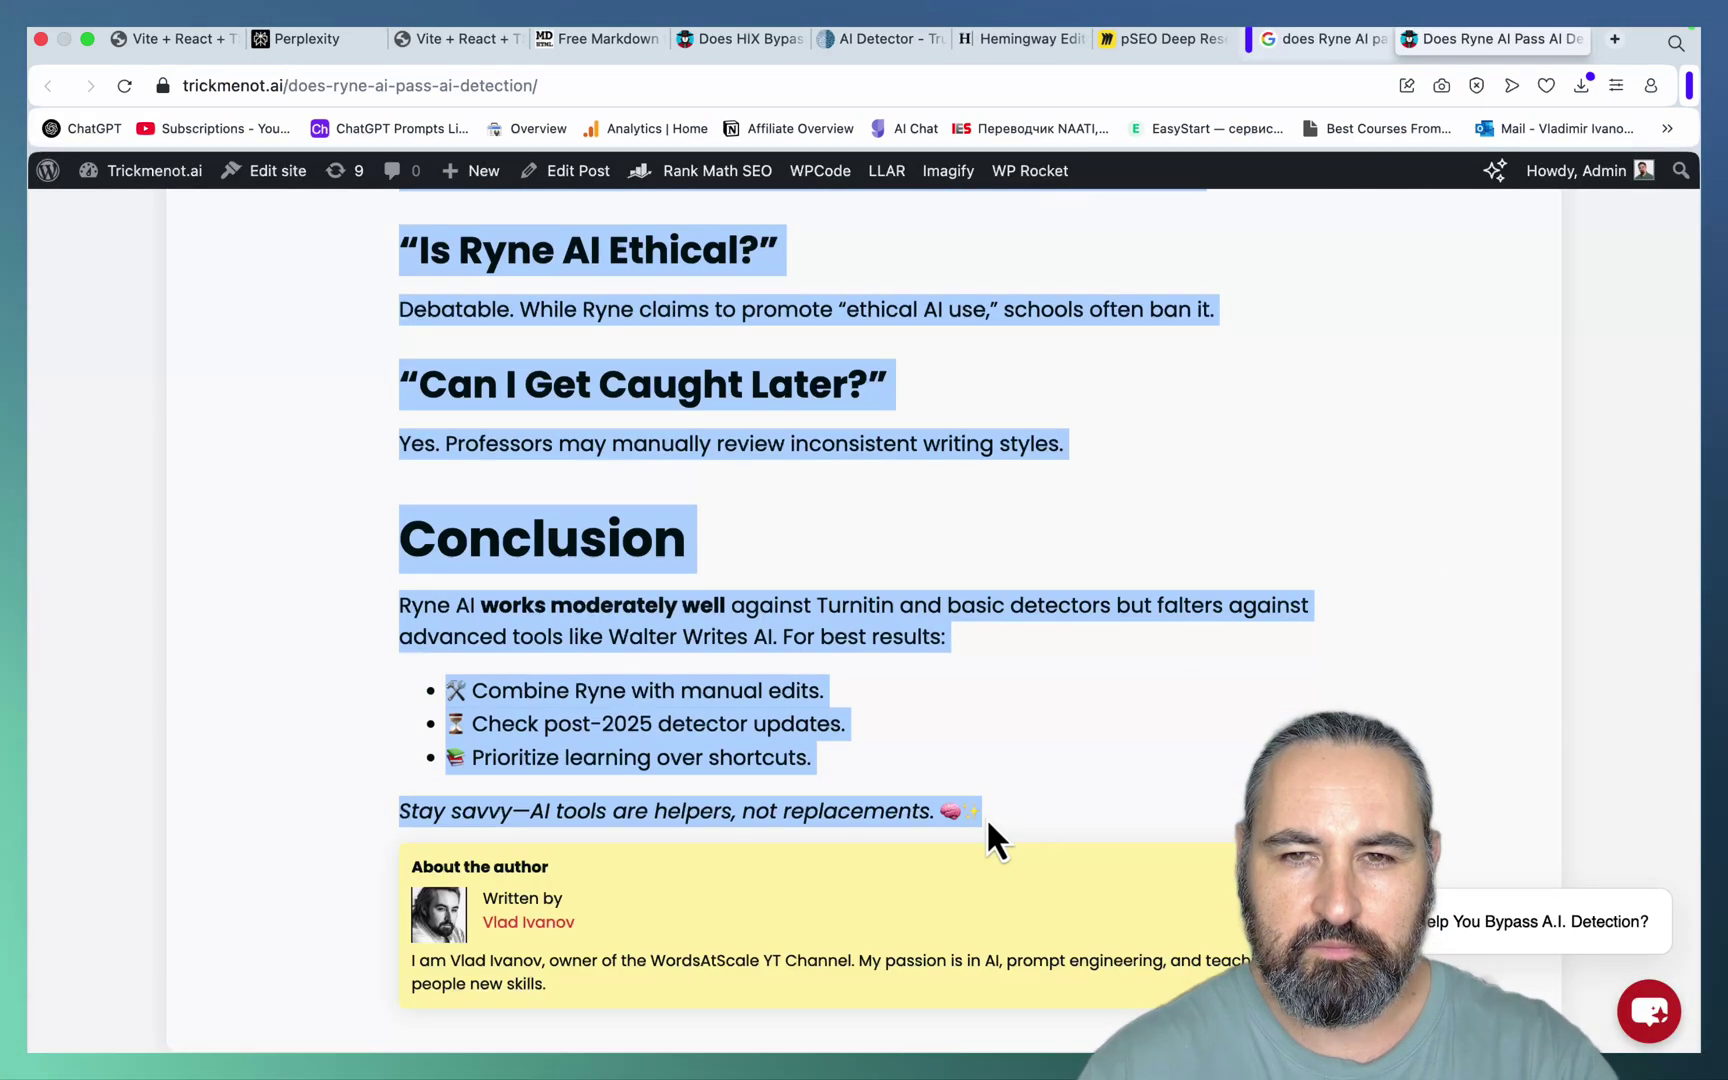
{"action": "left_click", "coordinate": [905, 44]}
{"action": "left_click", "coordinate": [760, 278]}
{"action": "key", "text": "ctrl+a"}
{"action": "key", "text": "ctrl+v"}
{"action": "left_click", "coordinate": [703, 440]}
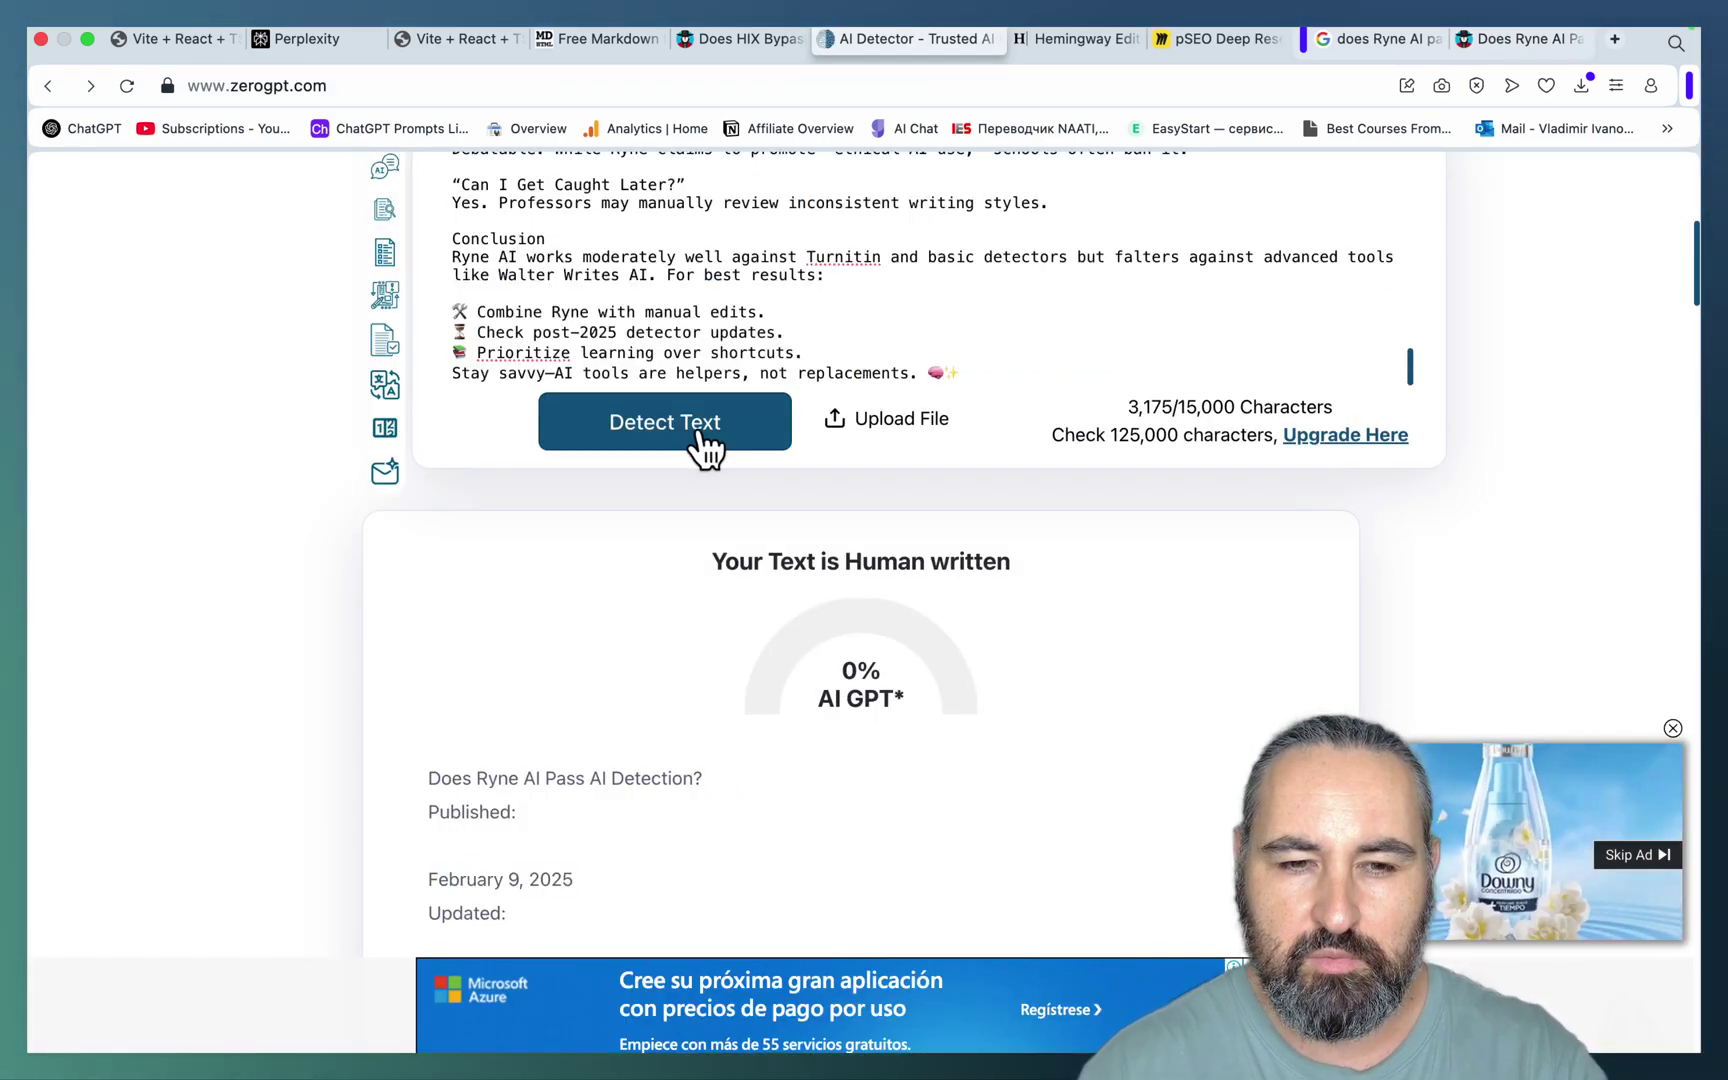
Step: Run ZeroGPT on the Walter Writes AI article, getting 16.76% AI, likely human written
{"action": "mouse_move", "coordinate": [740, 1005]}
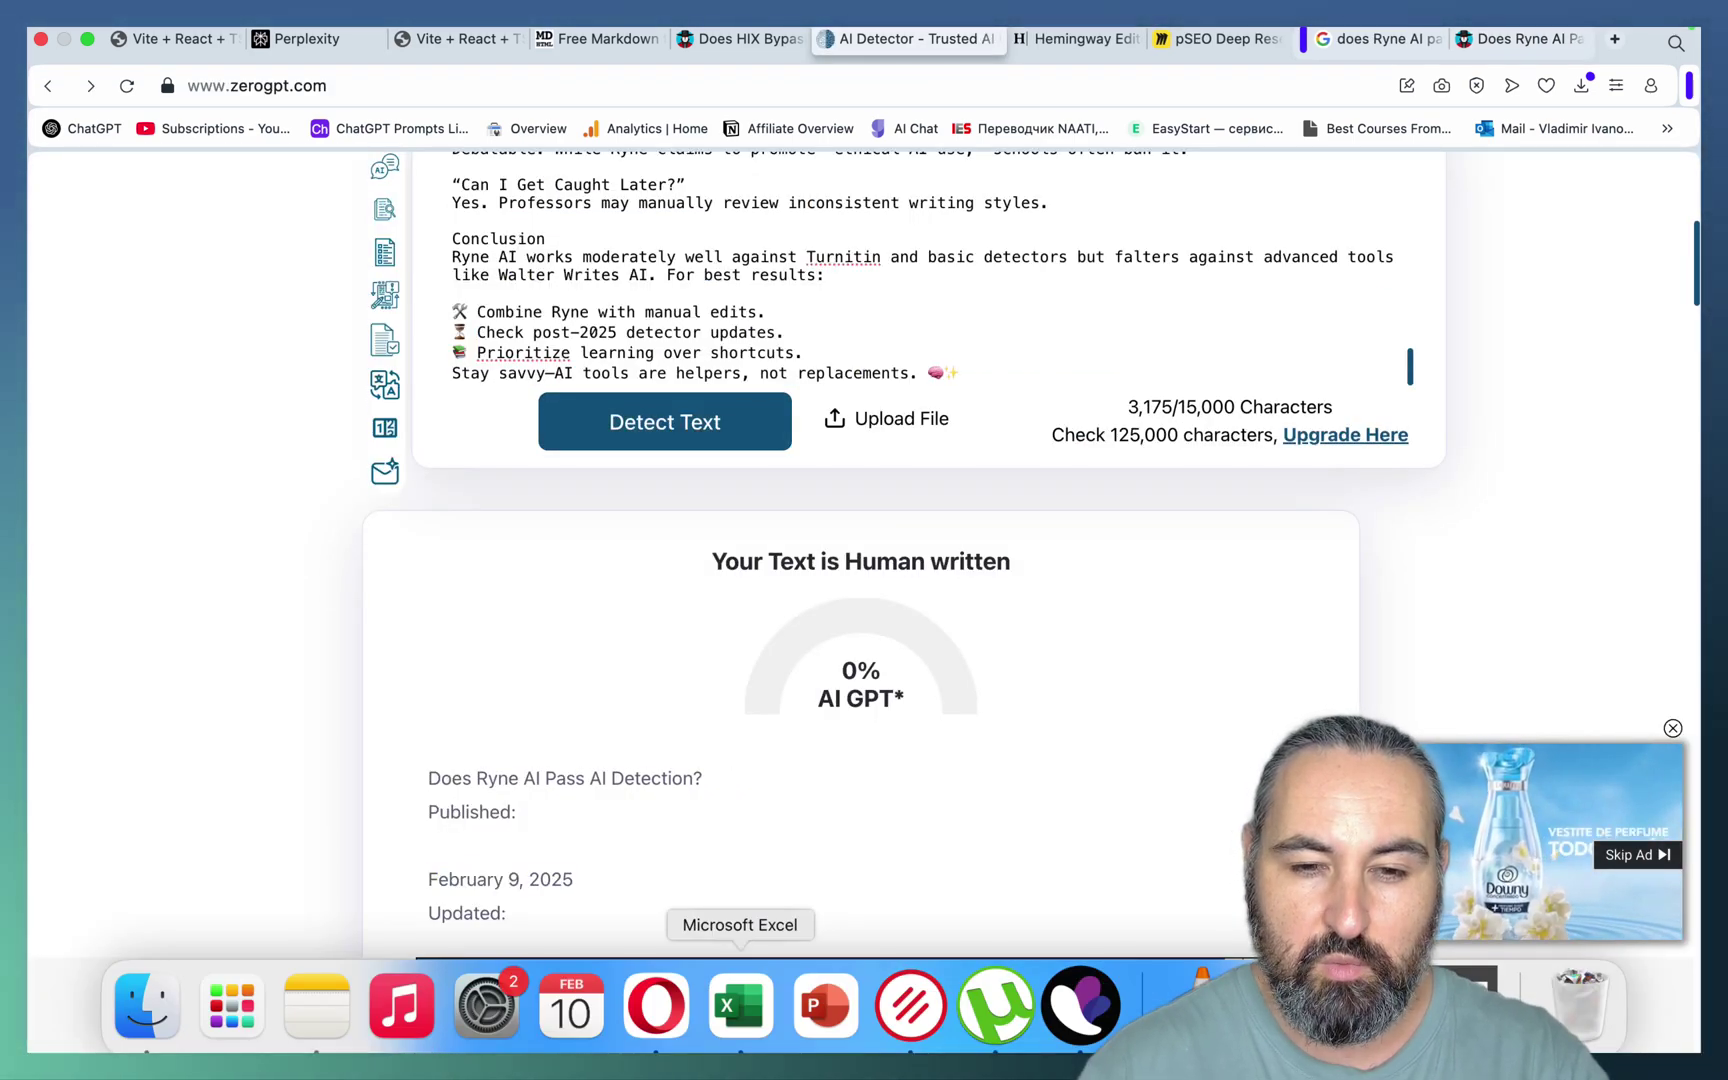
{"action": "left_click", "coordinate": [1350, 38]}
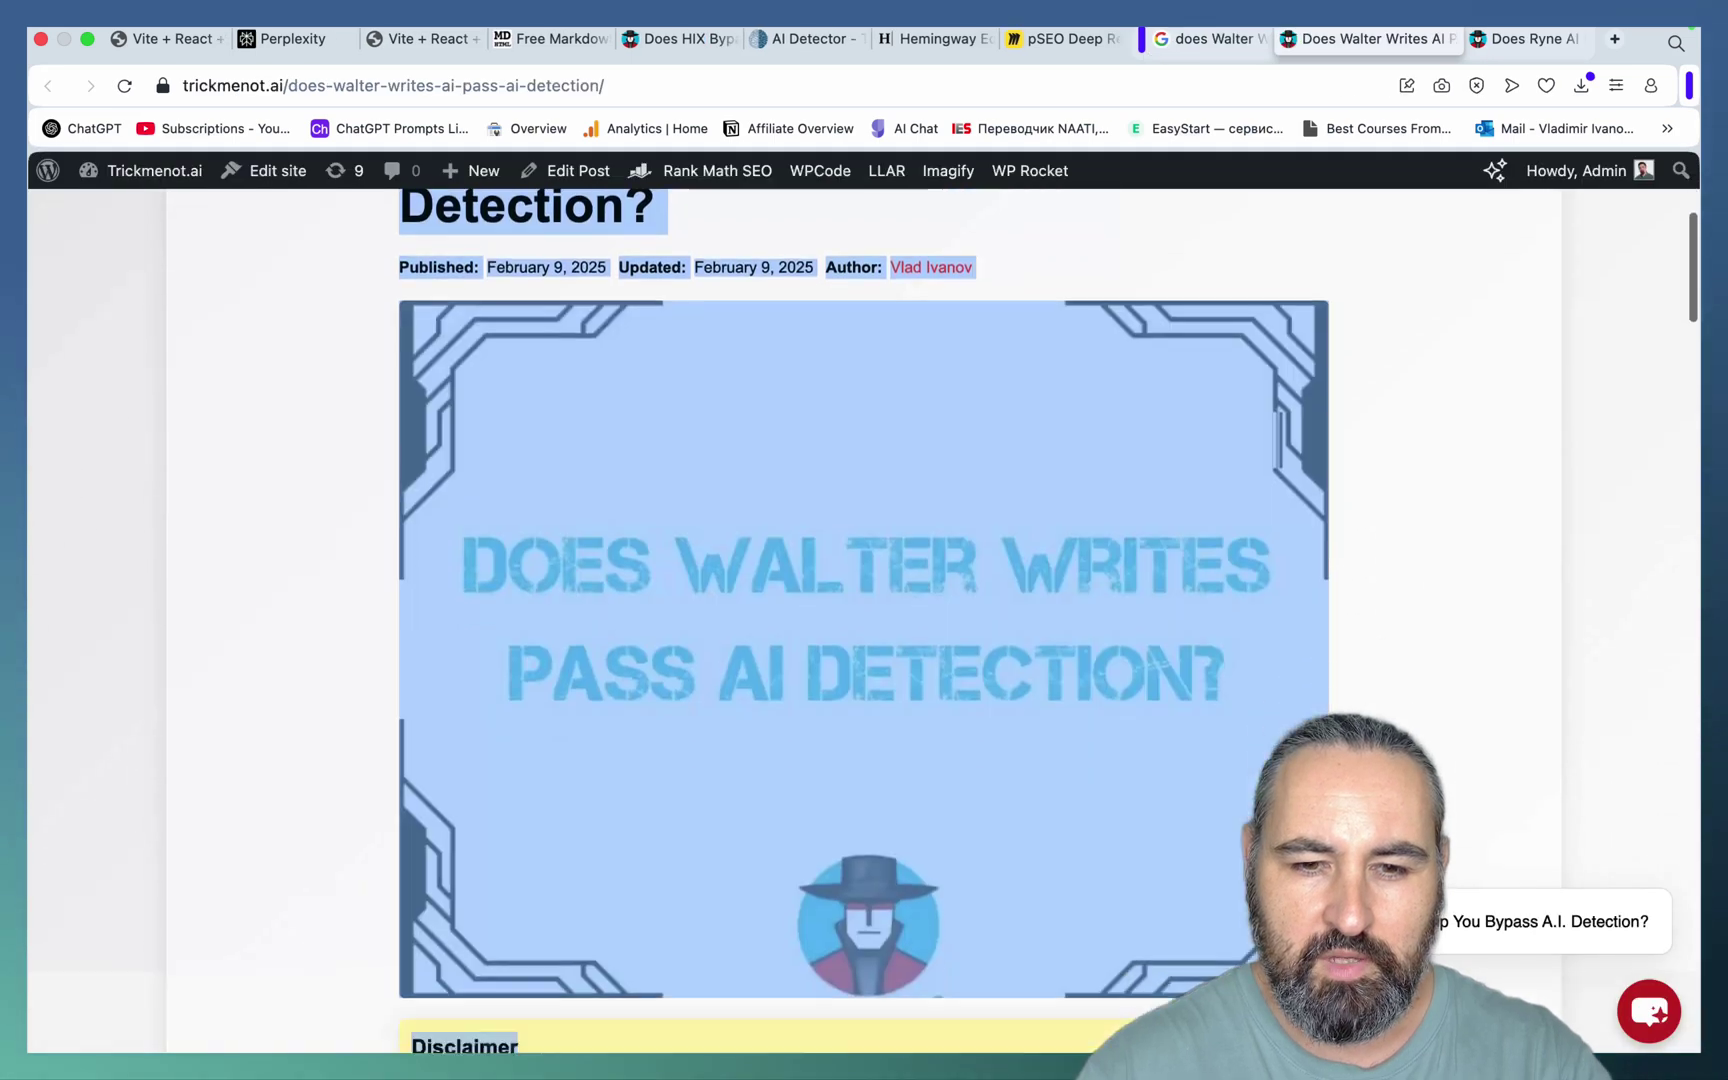
{"action": "scroll", "coordinate": [864, 600], "scroll_direction": "down", "scroll_amount": 15}
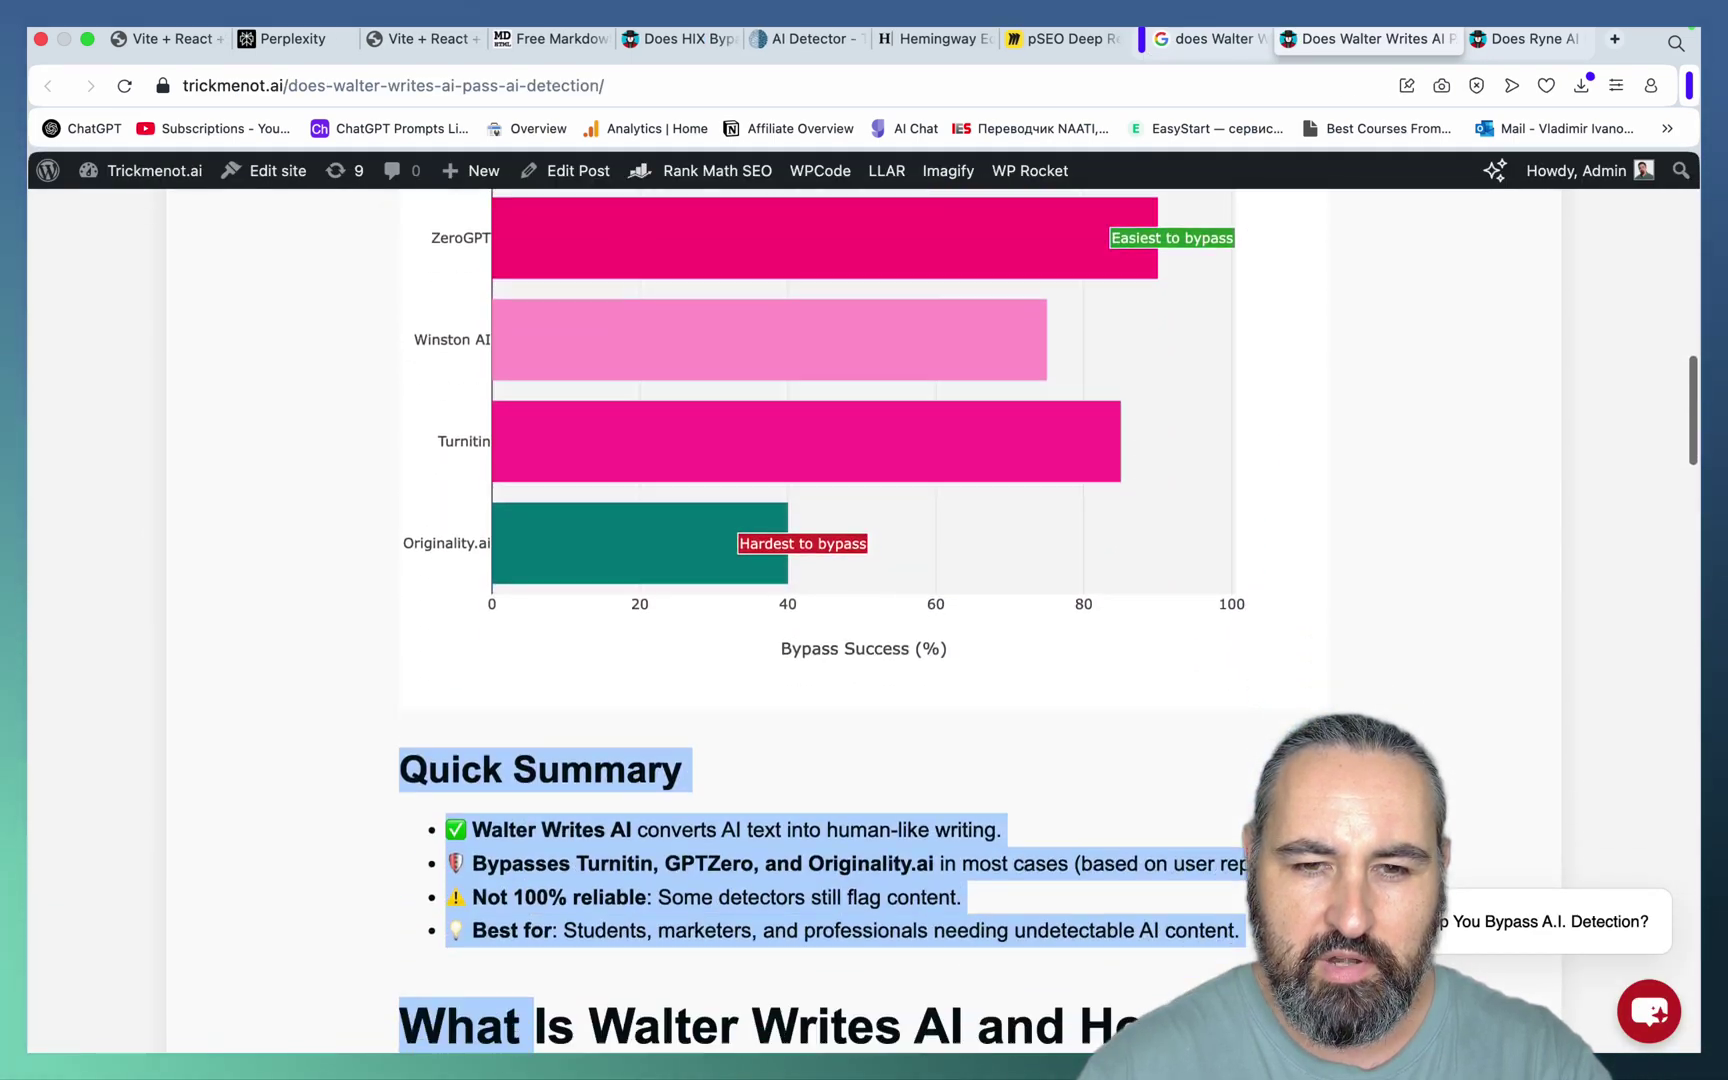
{"action": "scroll", "coordinate": [864, 600], "scroll_direction": "down", "scroll_amount": 14}
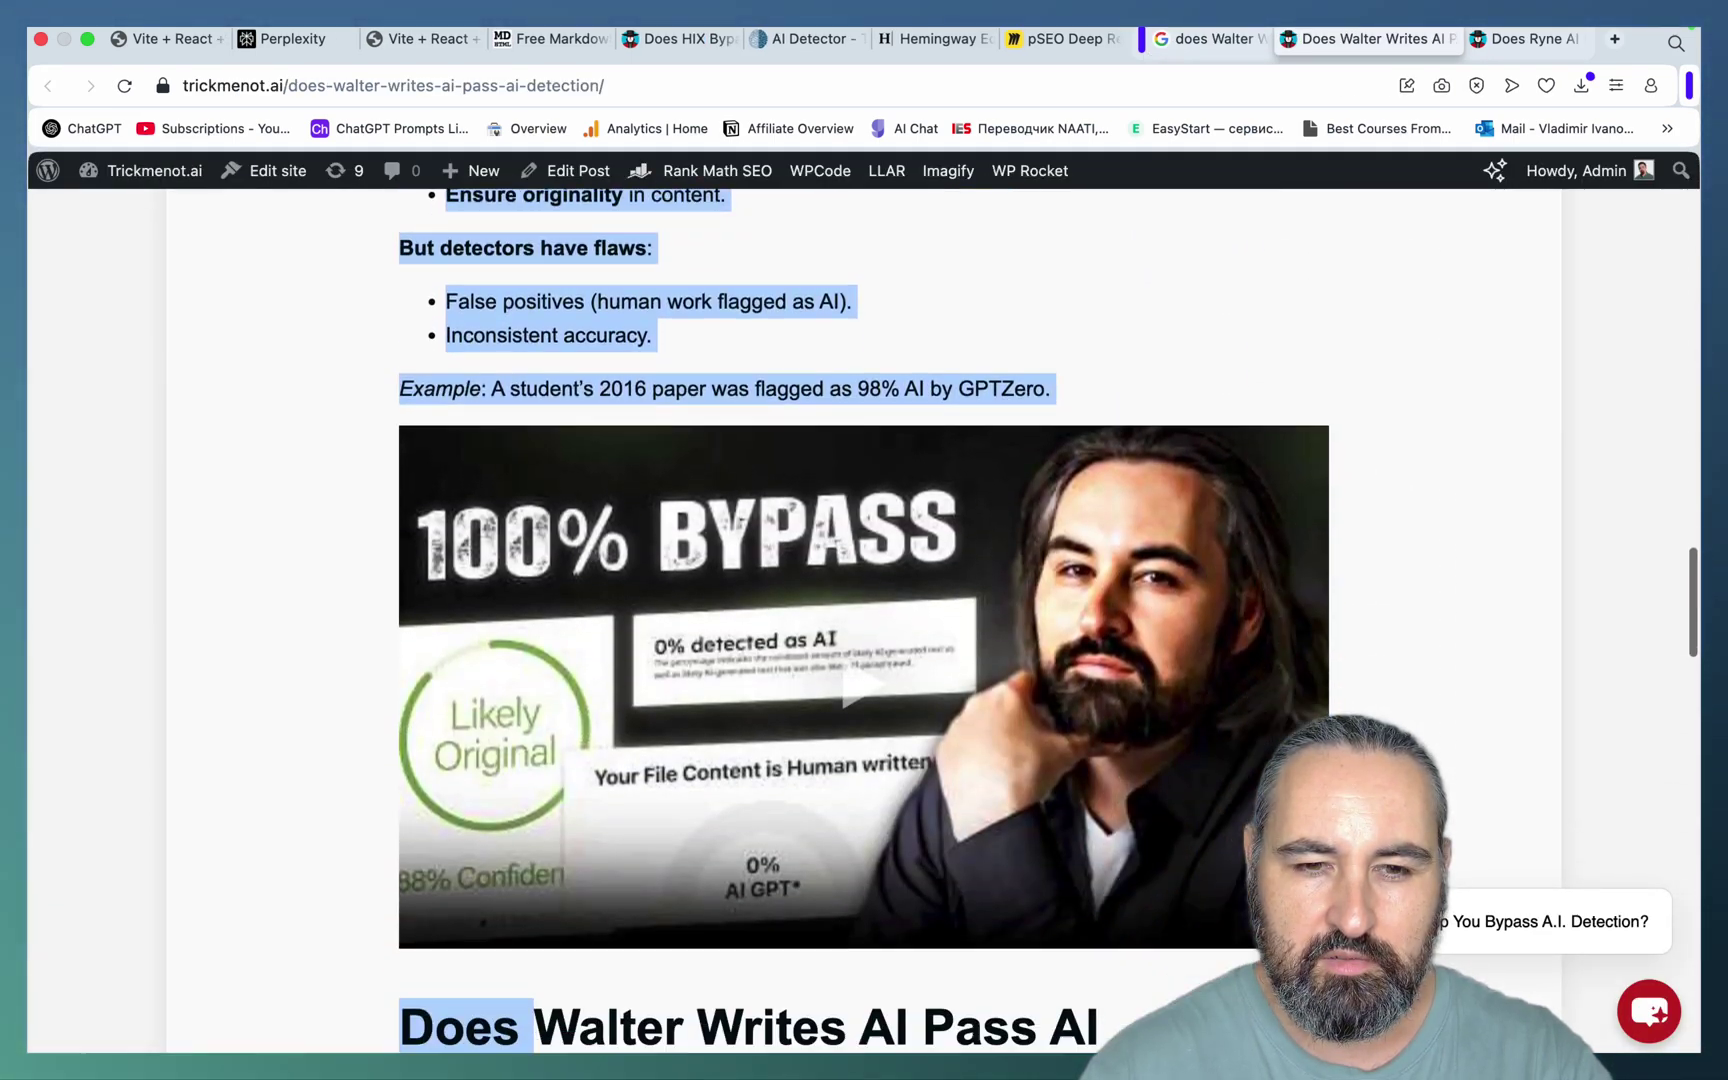
{"action": "scroll", "coordinate": [864, 600], "scroll_direction": "down", "scroll_amount": 15}
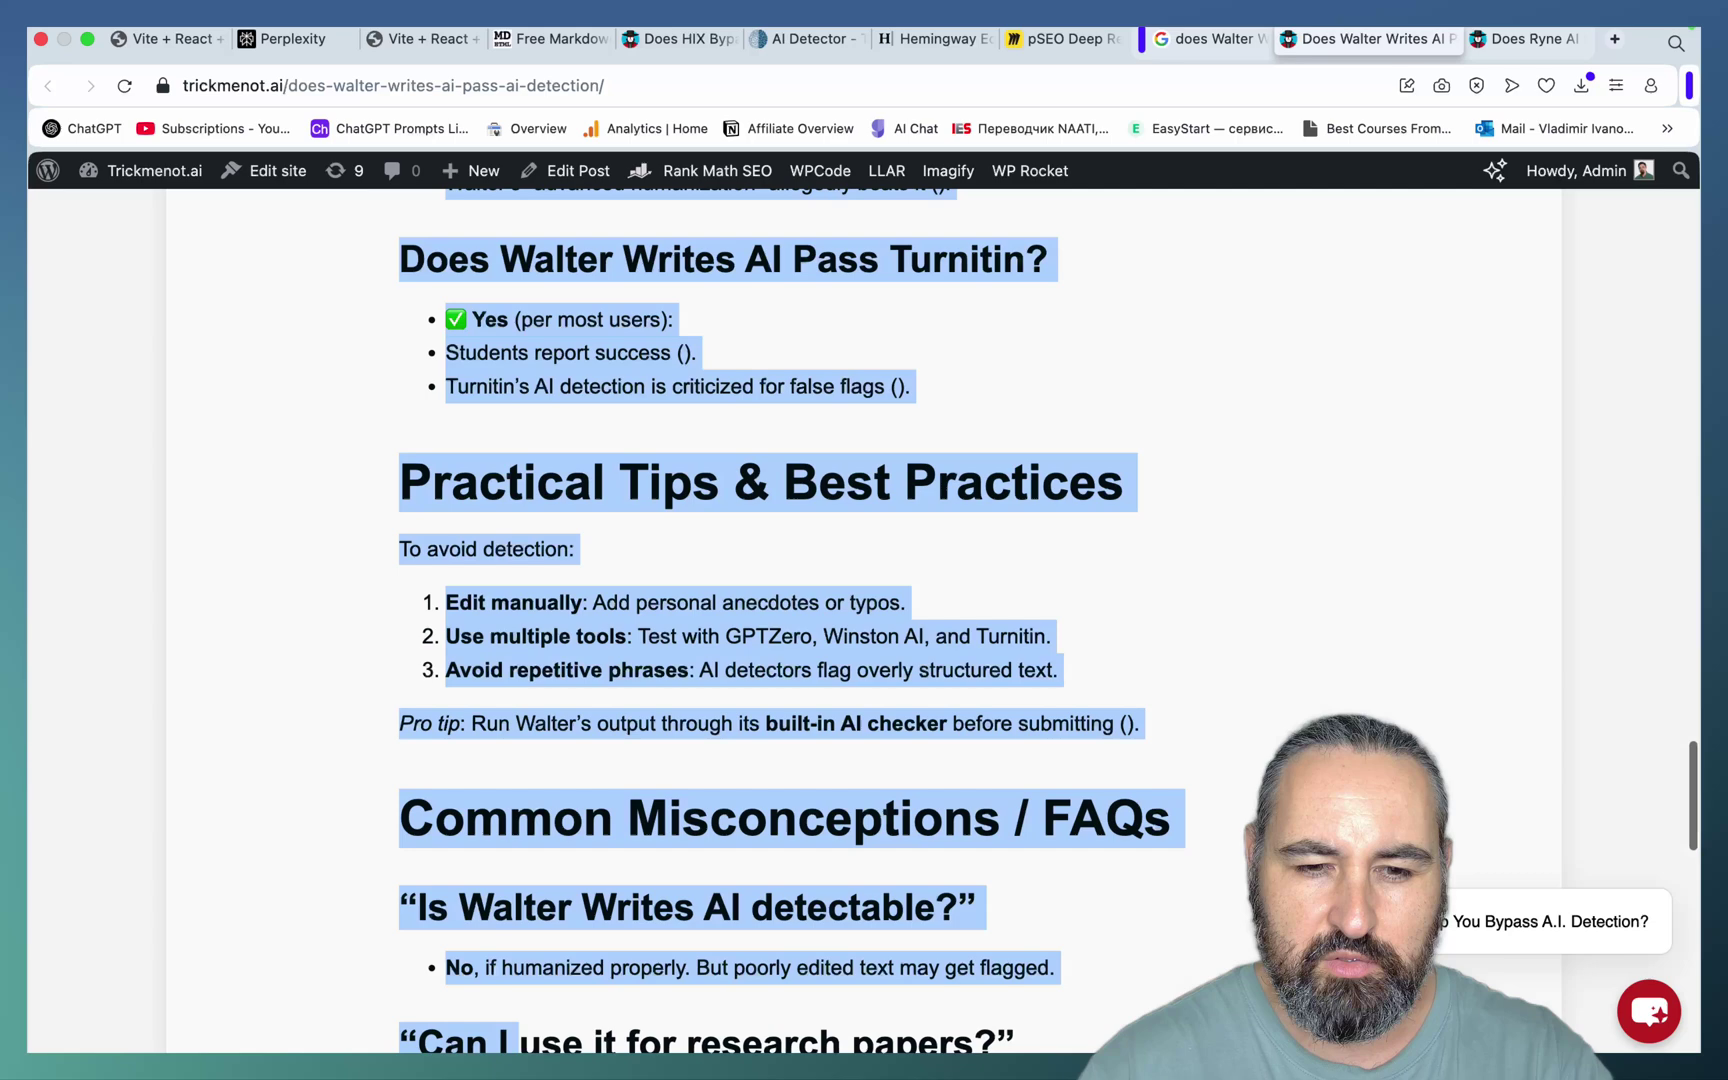
{"action": "scroll", "coordinate": [864, 600], "scroll_direction": "down", "scroll_amount": 5}
{"action": "scroll", "coordinate": [1010, 737], "scroll_direction": "up", "scroll_amount": 20}
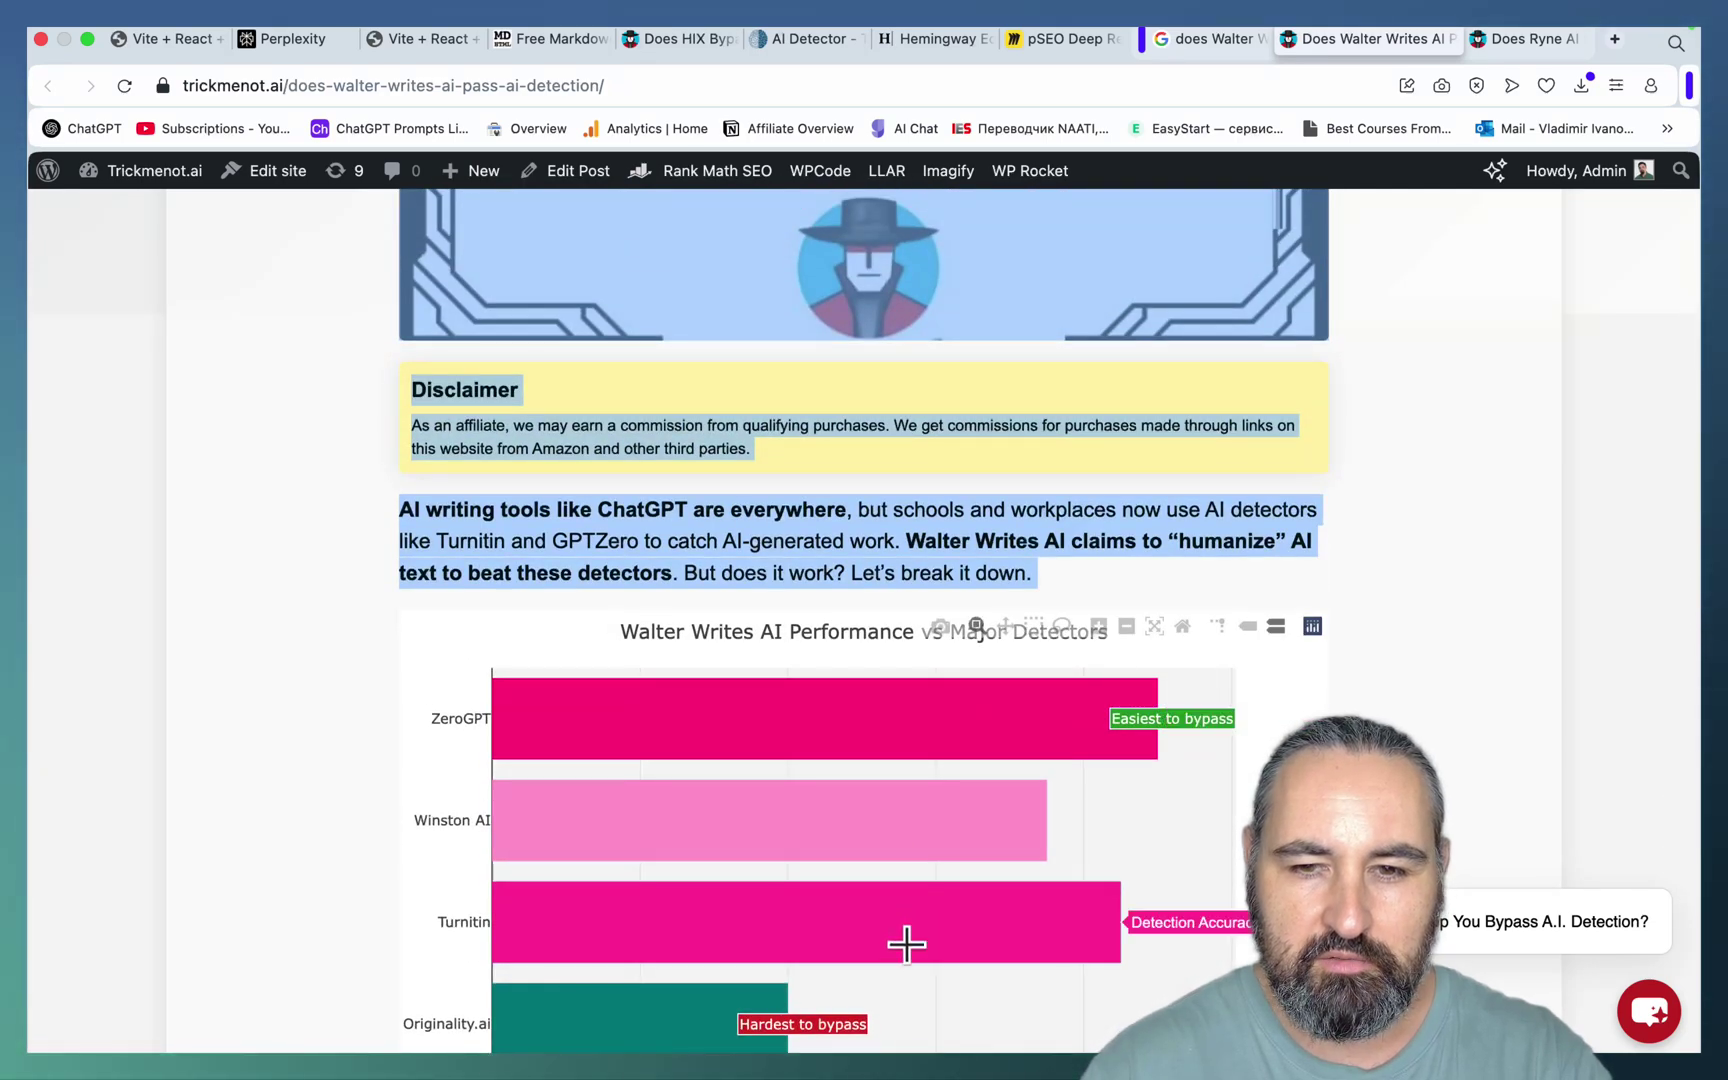
{"action": "left_click", "coordinate": [841, 43]}
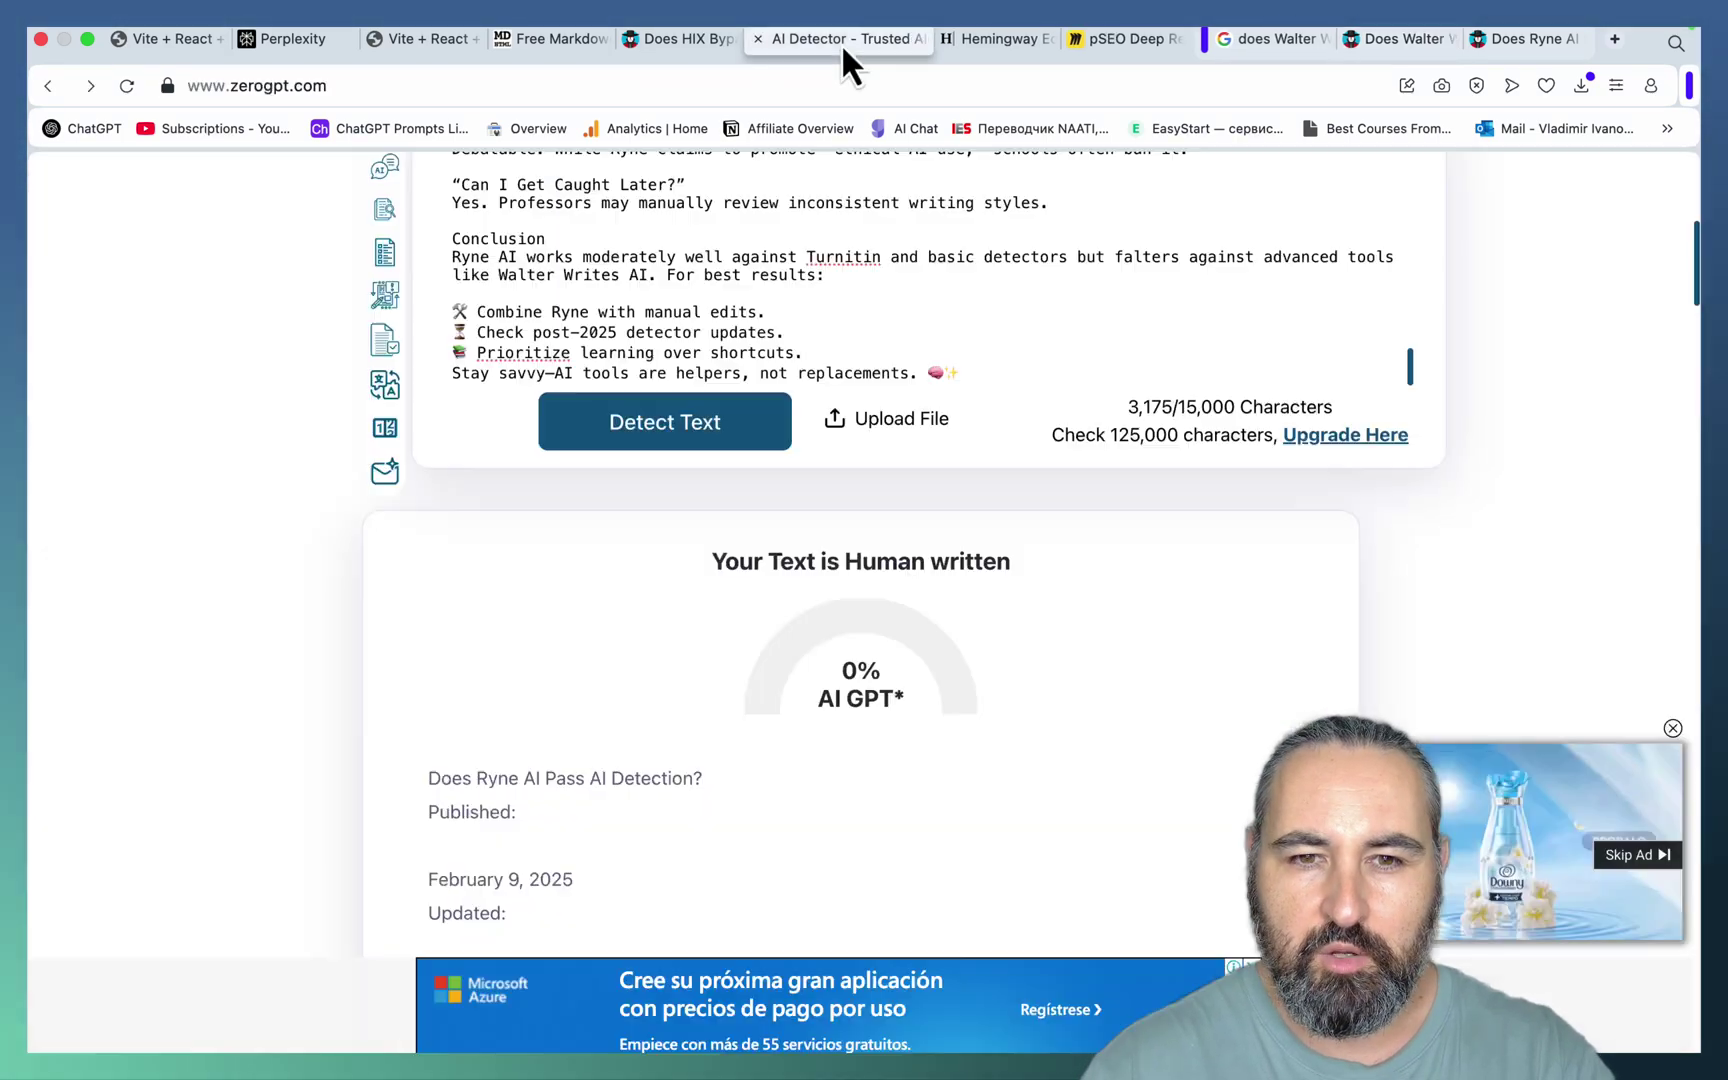
{"action": "left_click", "coordinate": [690, 425]}
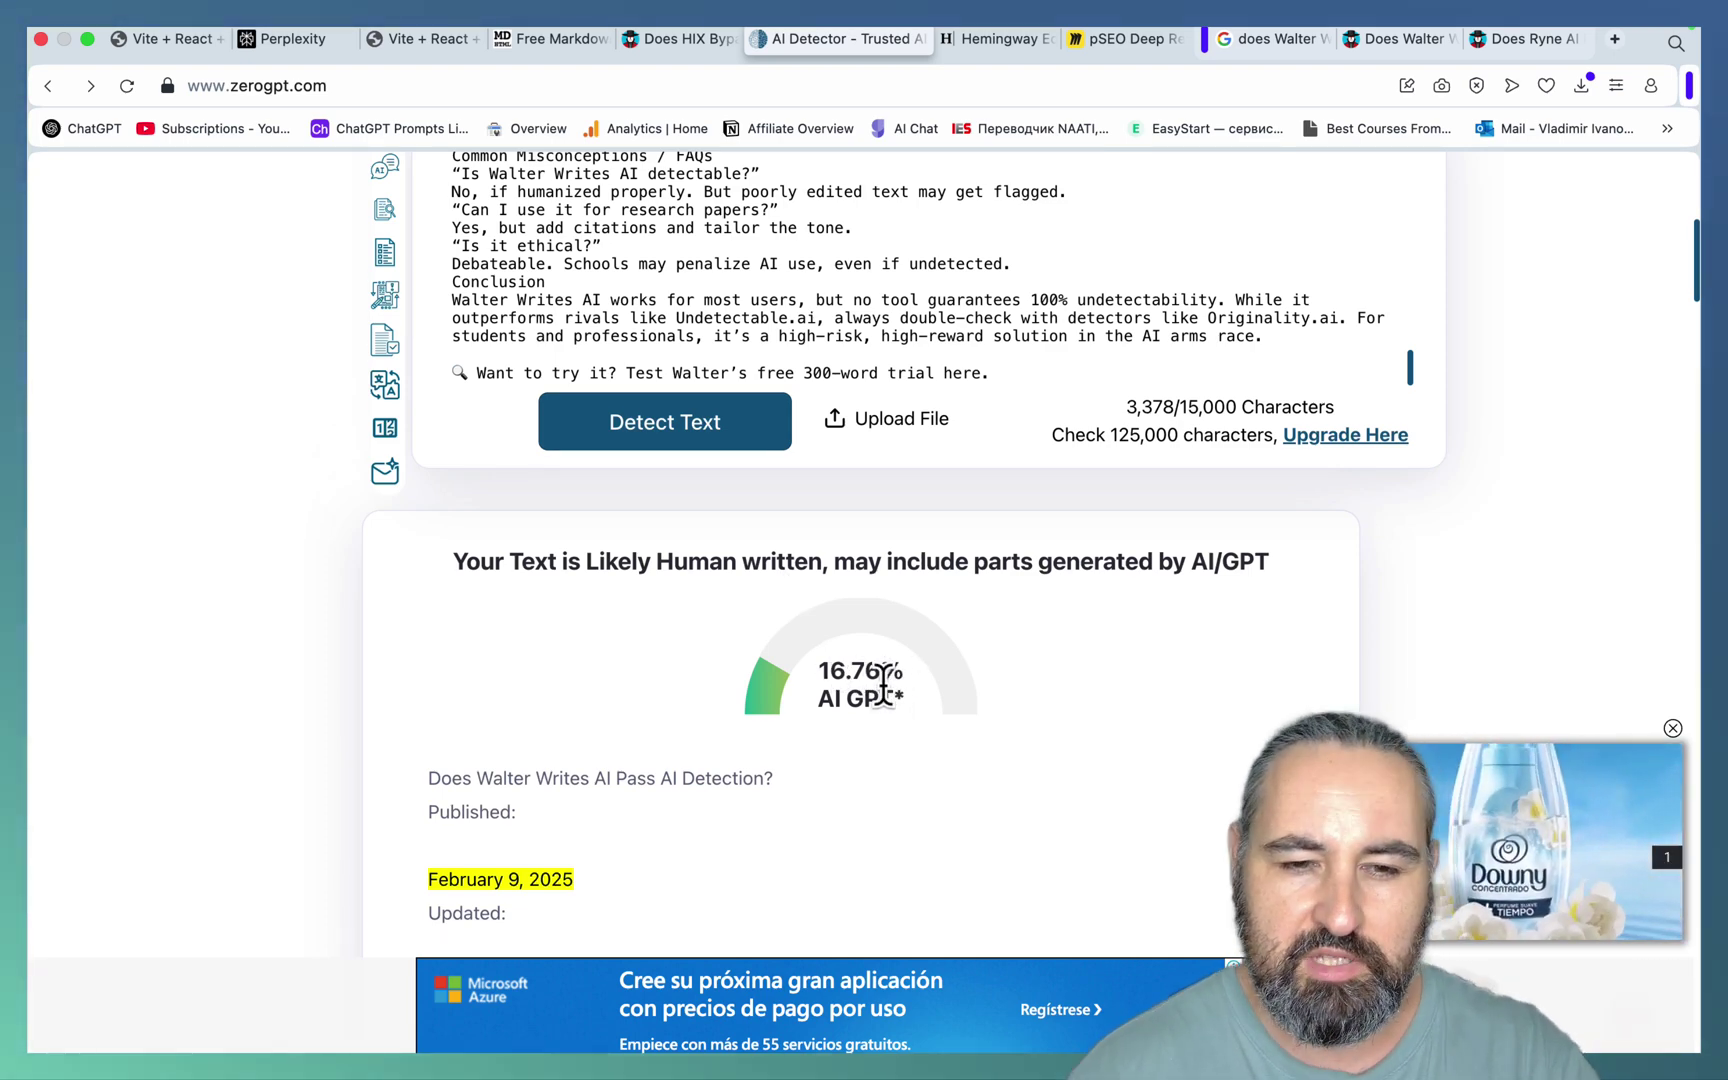
{"action": "scroll", "coordinate": [890, 700], "scroll_direction": "down", "scroll_amount": 6}
{"action": "scroll", "coordinate": [890, 708], "scroll_direction": "up", "scroll_amount": 5}
{"action": "scroll", "coordinate": [885, 700], "scroll_direction": "up", "scroll_amount": 1}
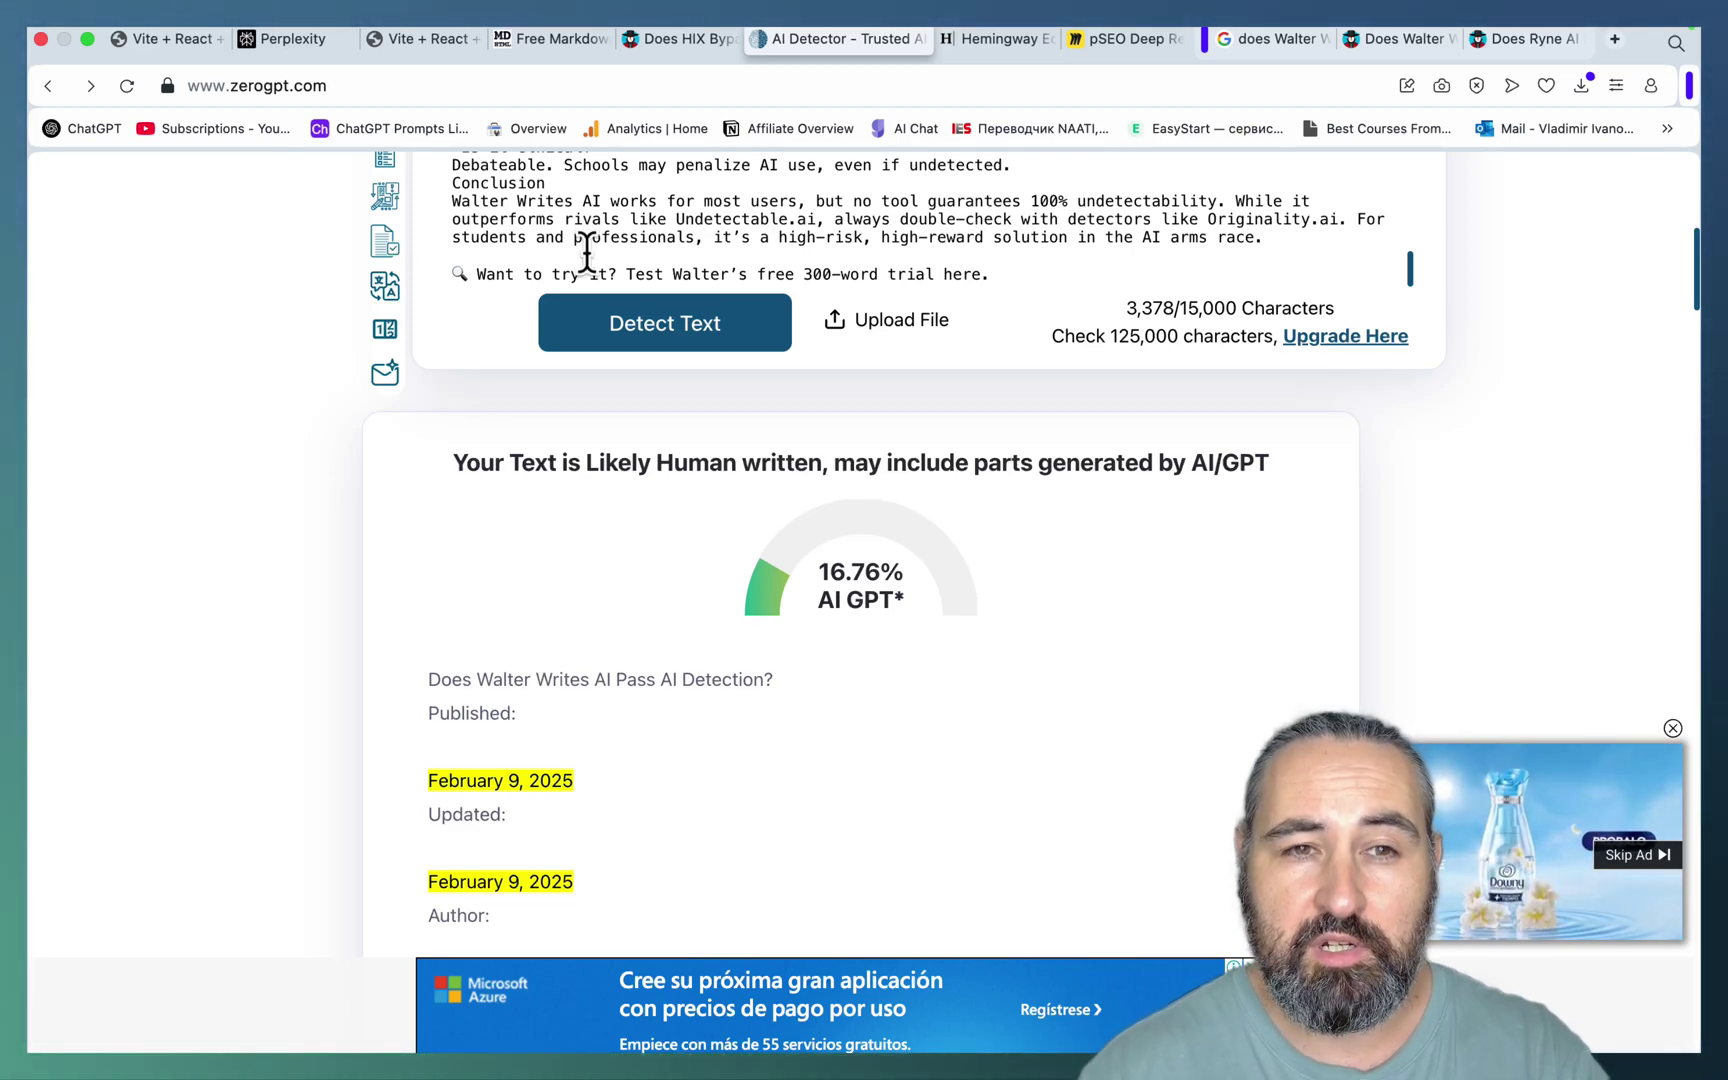
Step: Show the Miro pSEO Deep Research board and scroll through its workflow stages and tools
{"action": "left_click", "coordinate": [1137, 39]}
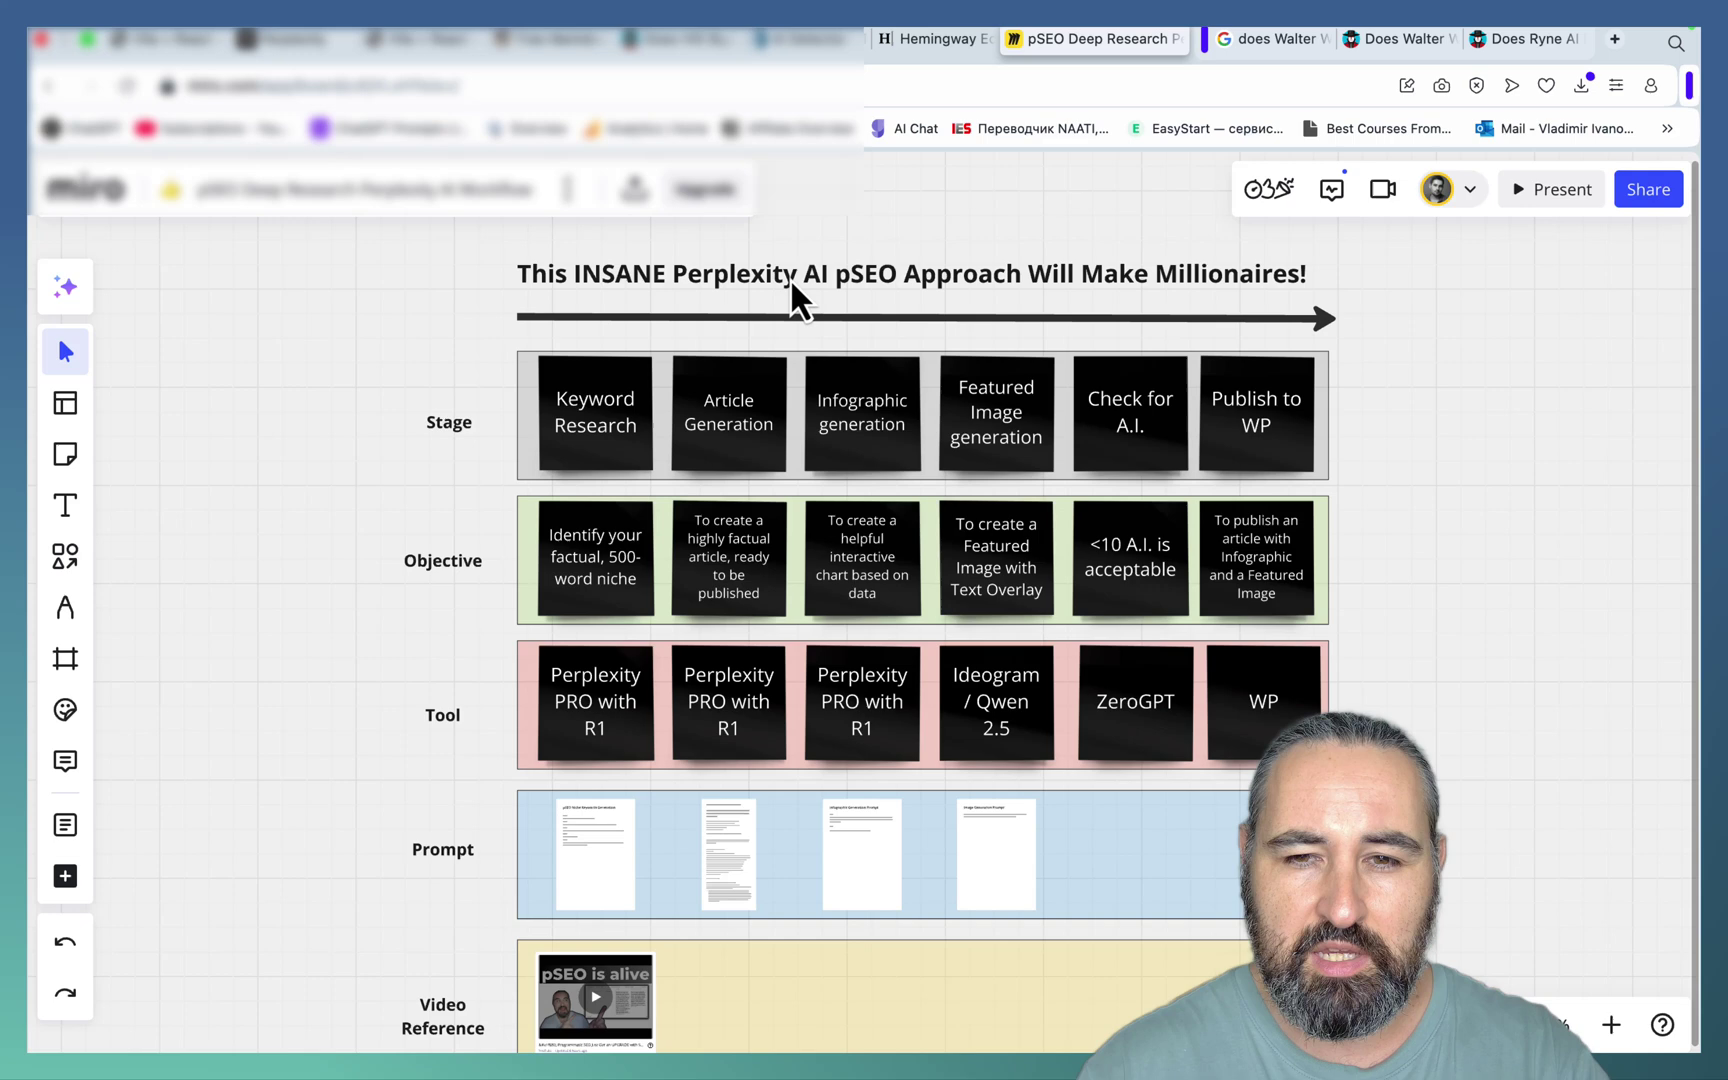
{"action": "scroll", "coordinate": [757, 470], "scroll_direction": "down", "scroll_amount": 5}
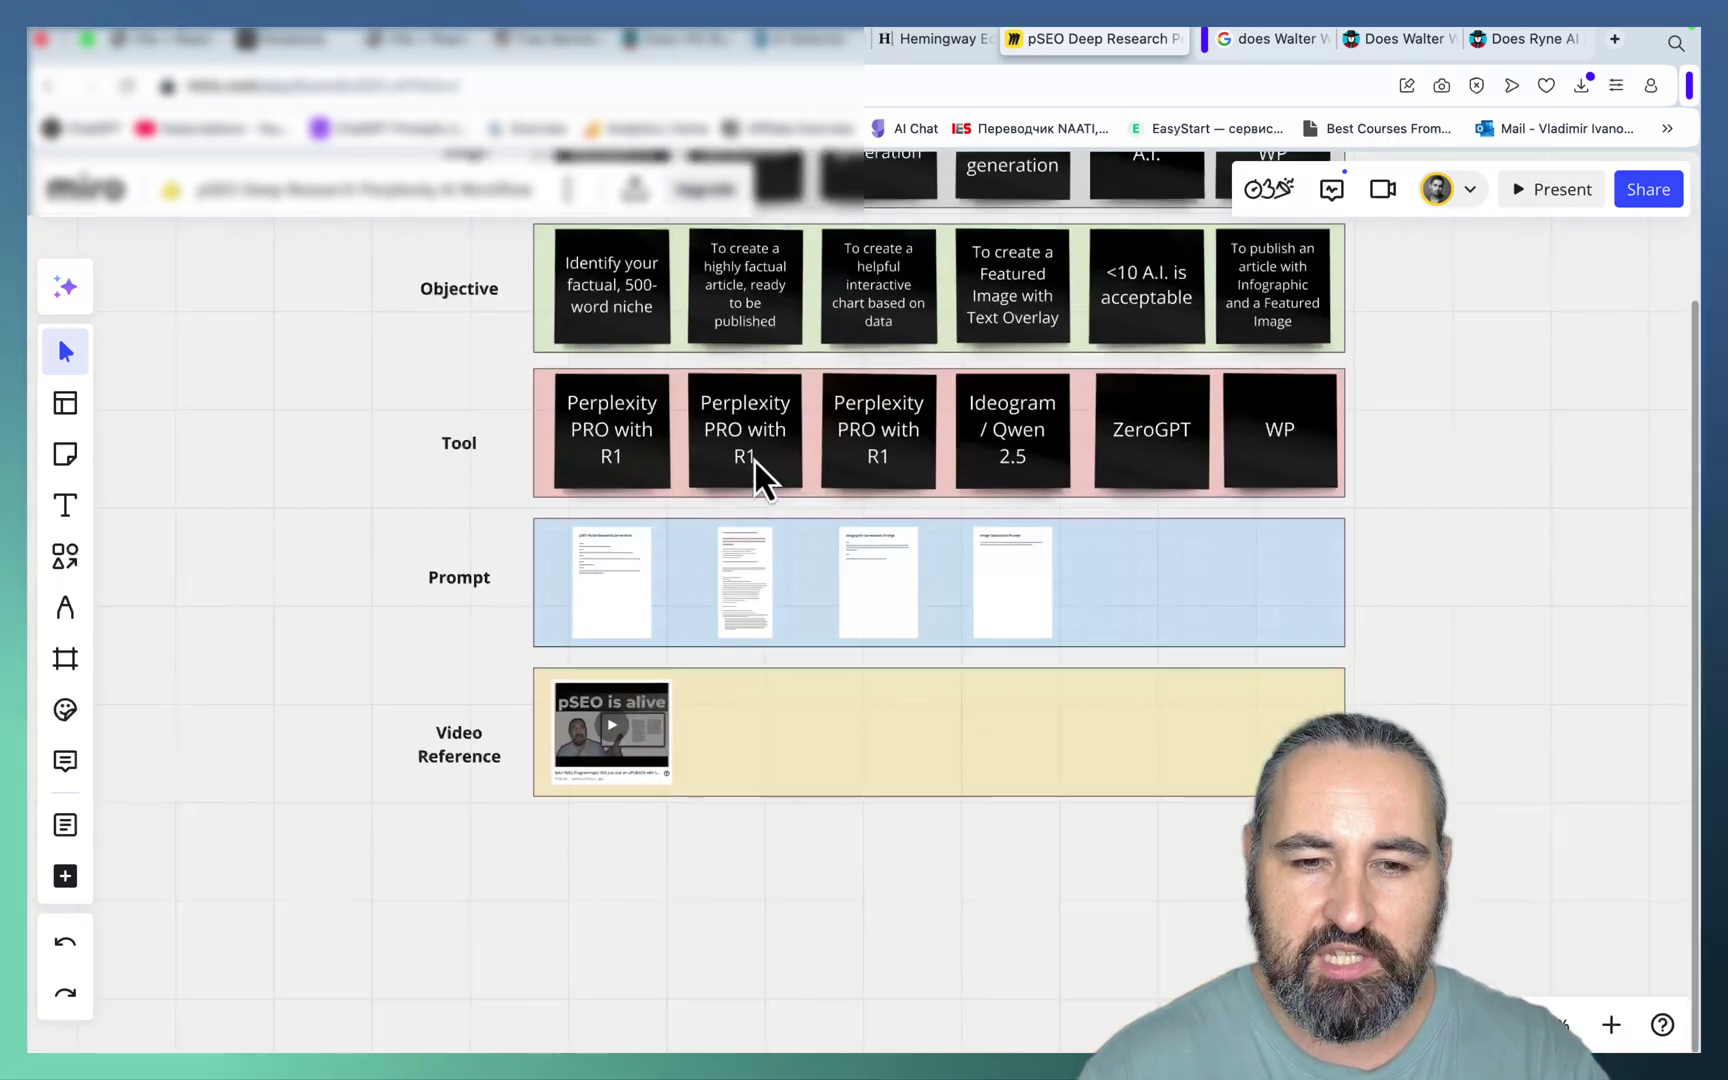
{"action": "scroll", "coordinate": [725, 618], "scroll_direction": "up", "scroll_amount": 5}
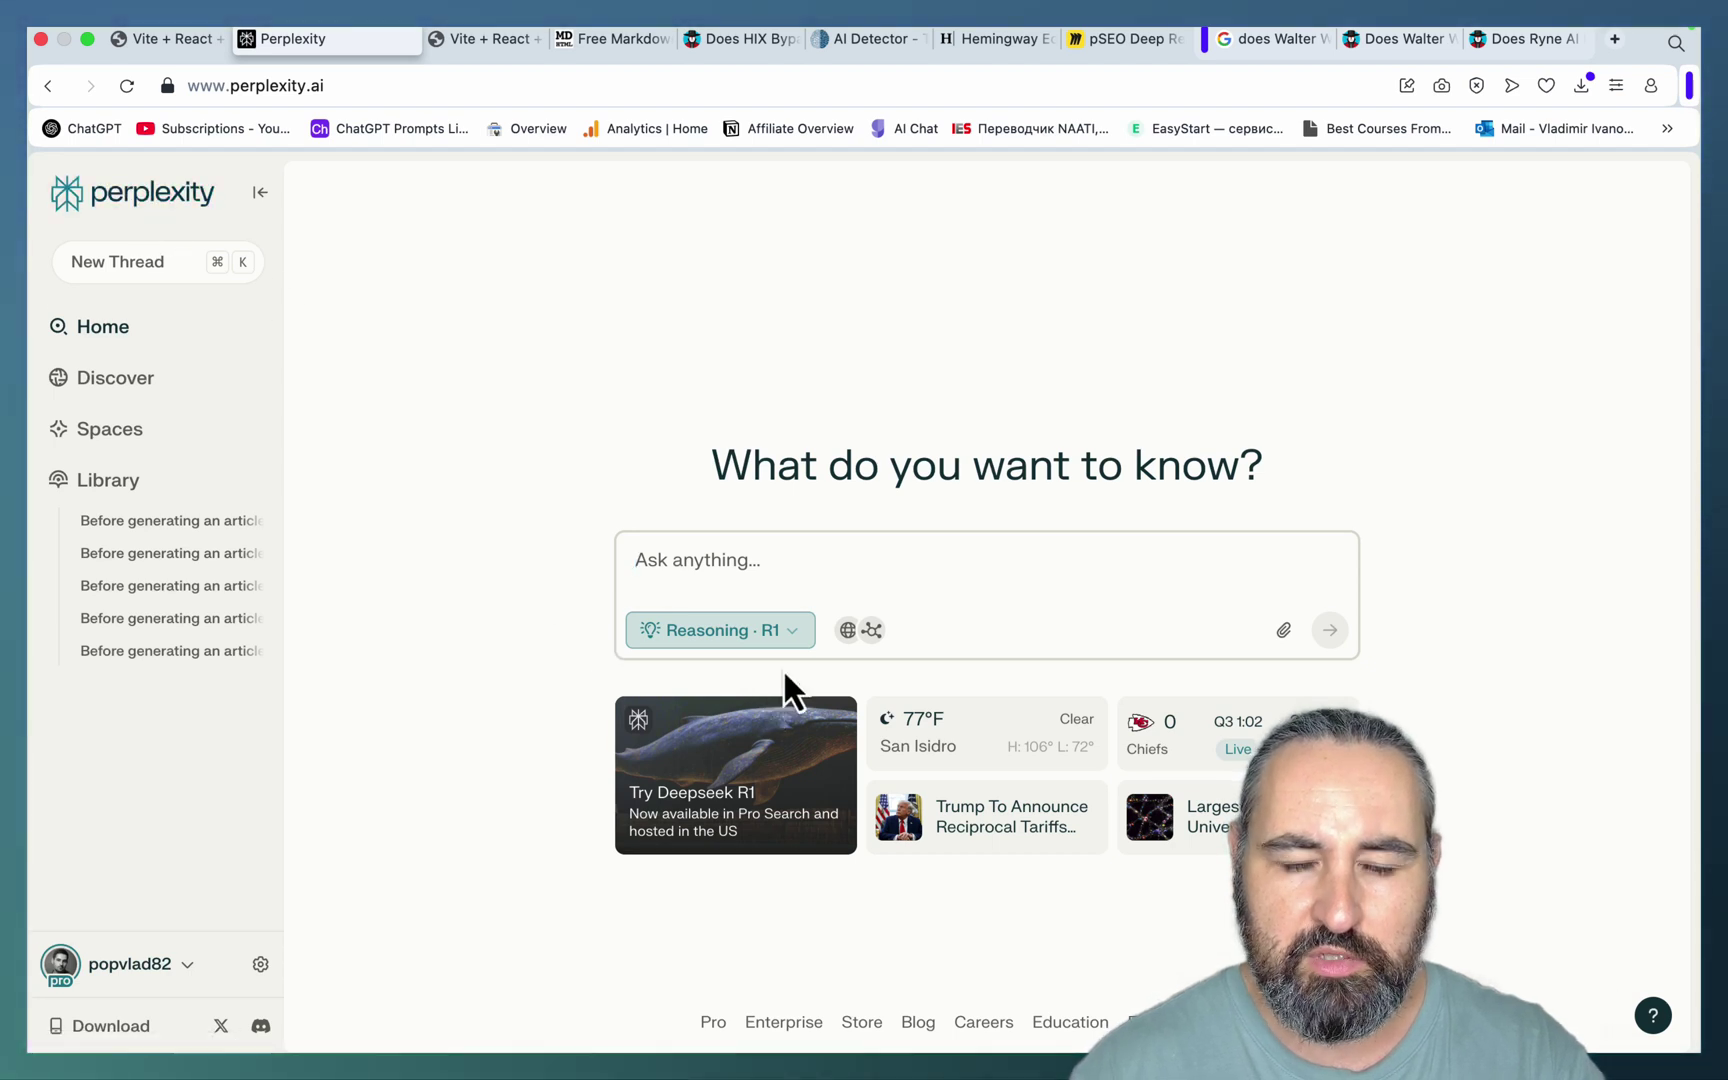
Step: Keep Reasoning R1 as the model and review the web and social search sources
{"action": "left_click", "coordinate": [807, 635]}
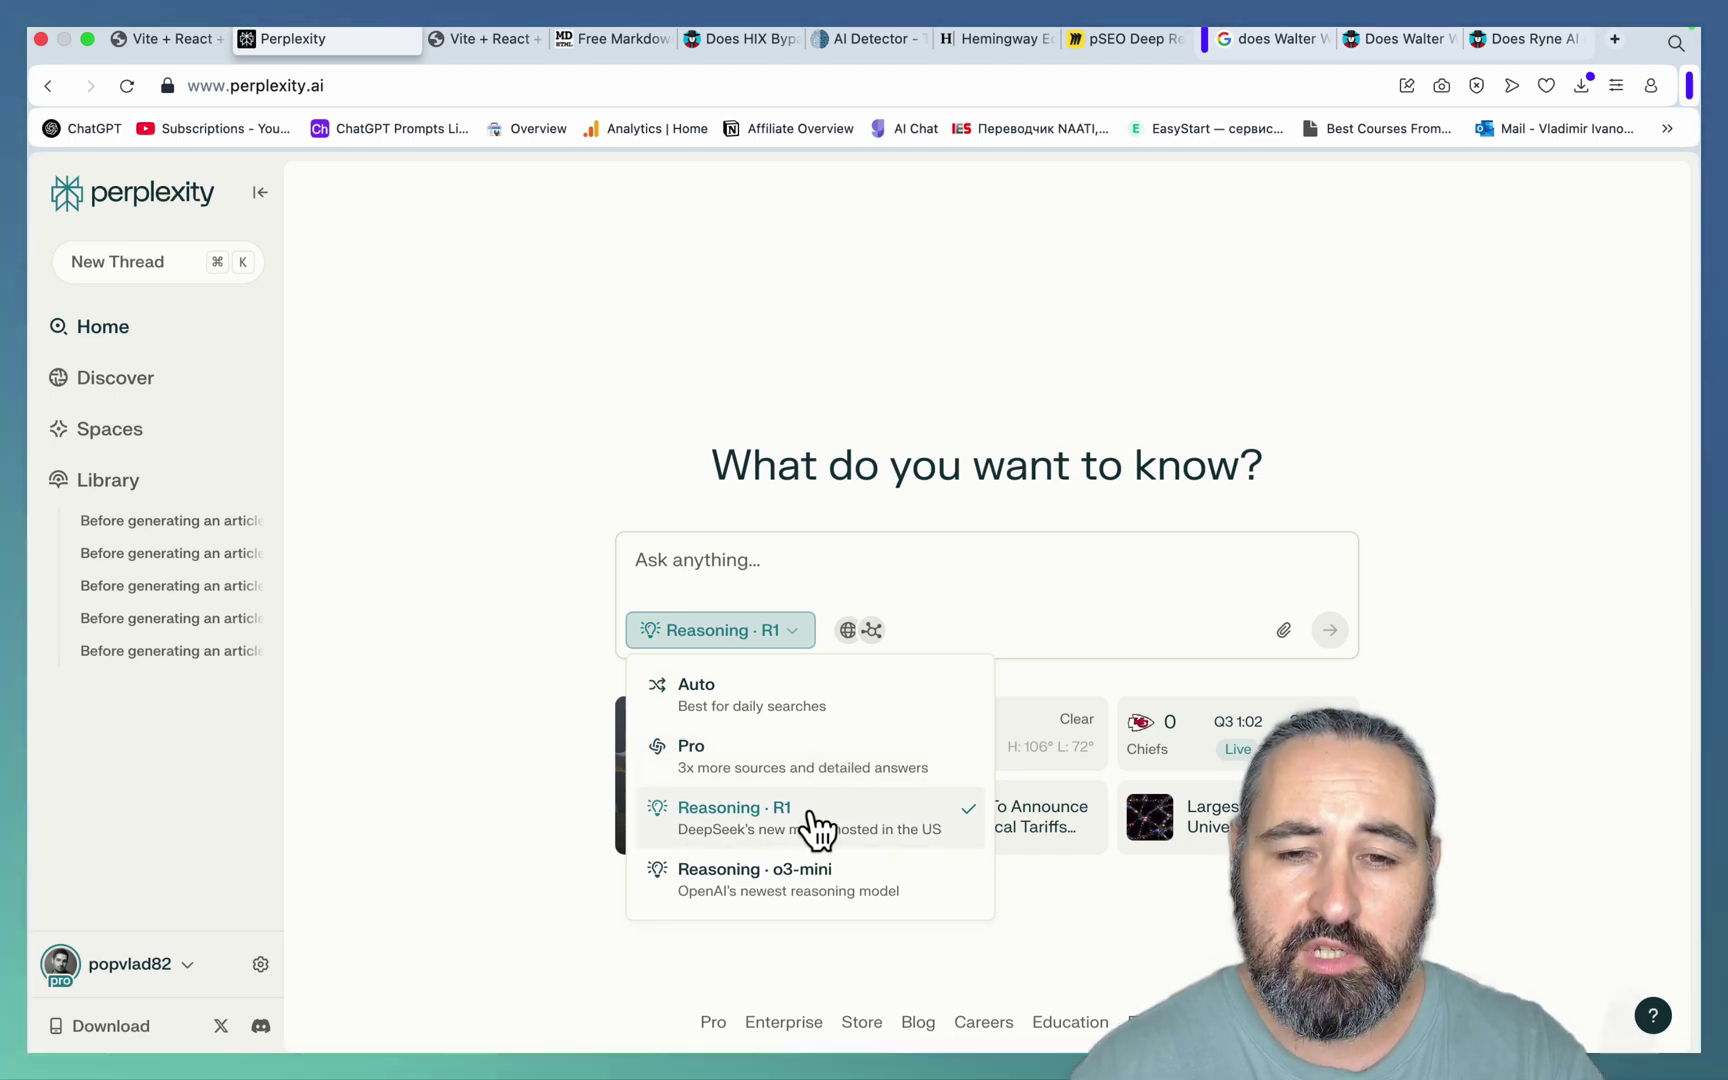
{"action": "left_click", "coordinate": [1538, 557]}
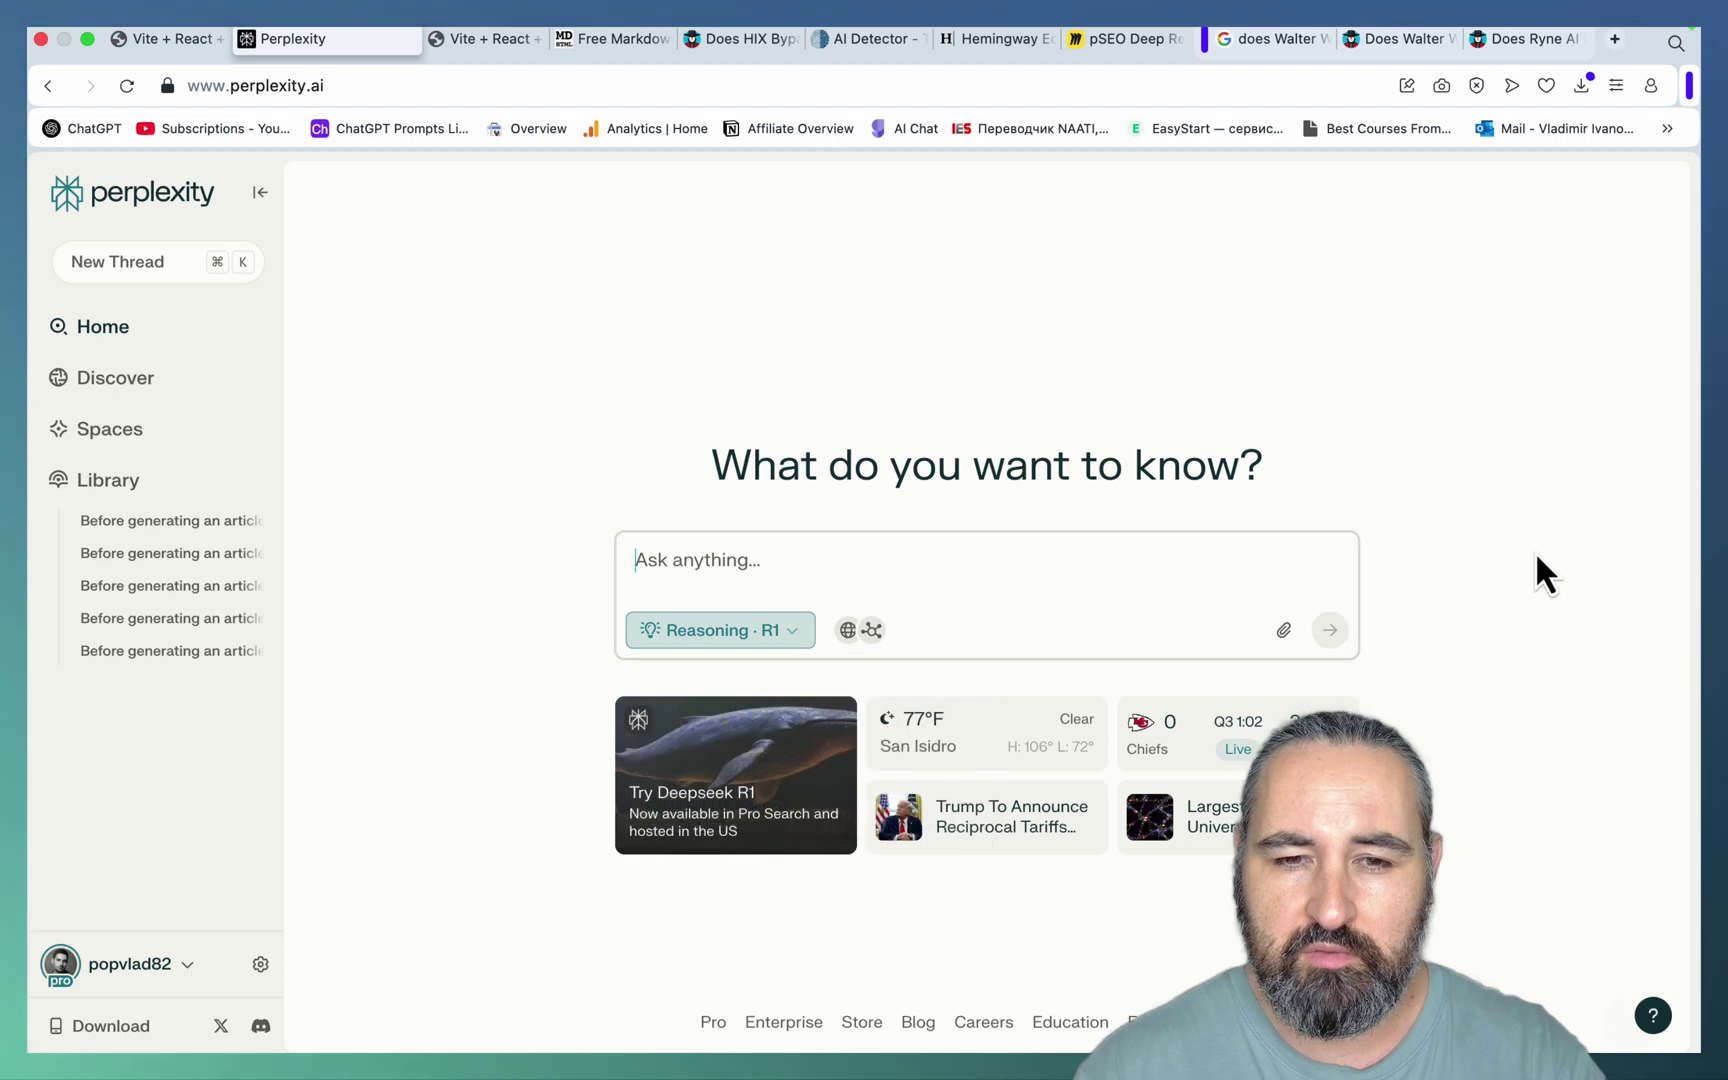
{"action": "left_click", "coordinate": [858, 633]}
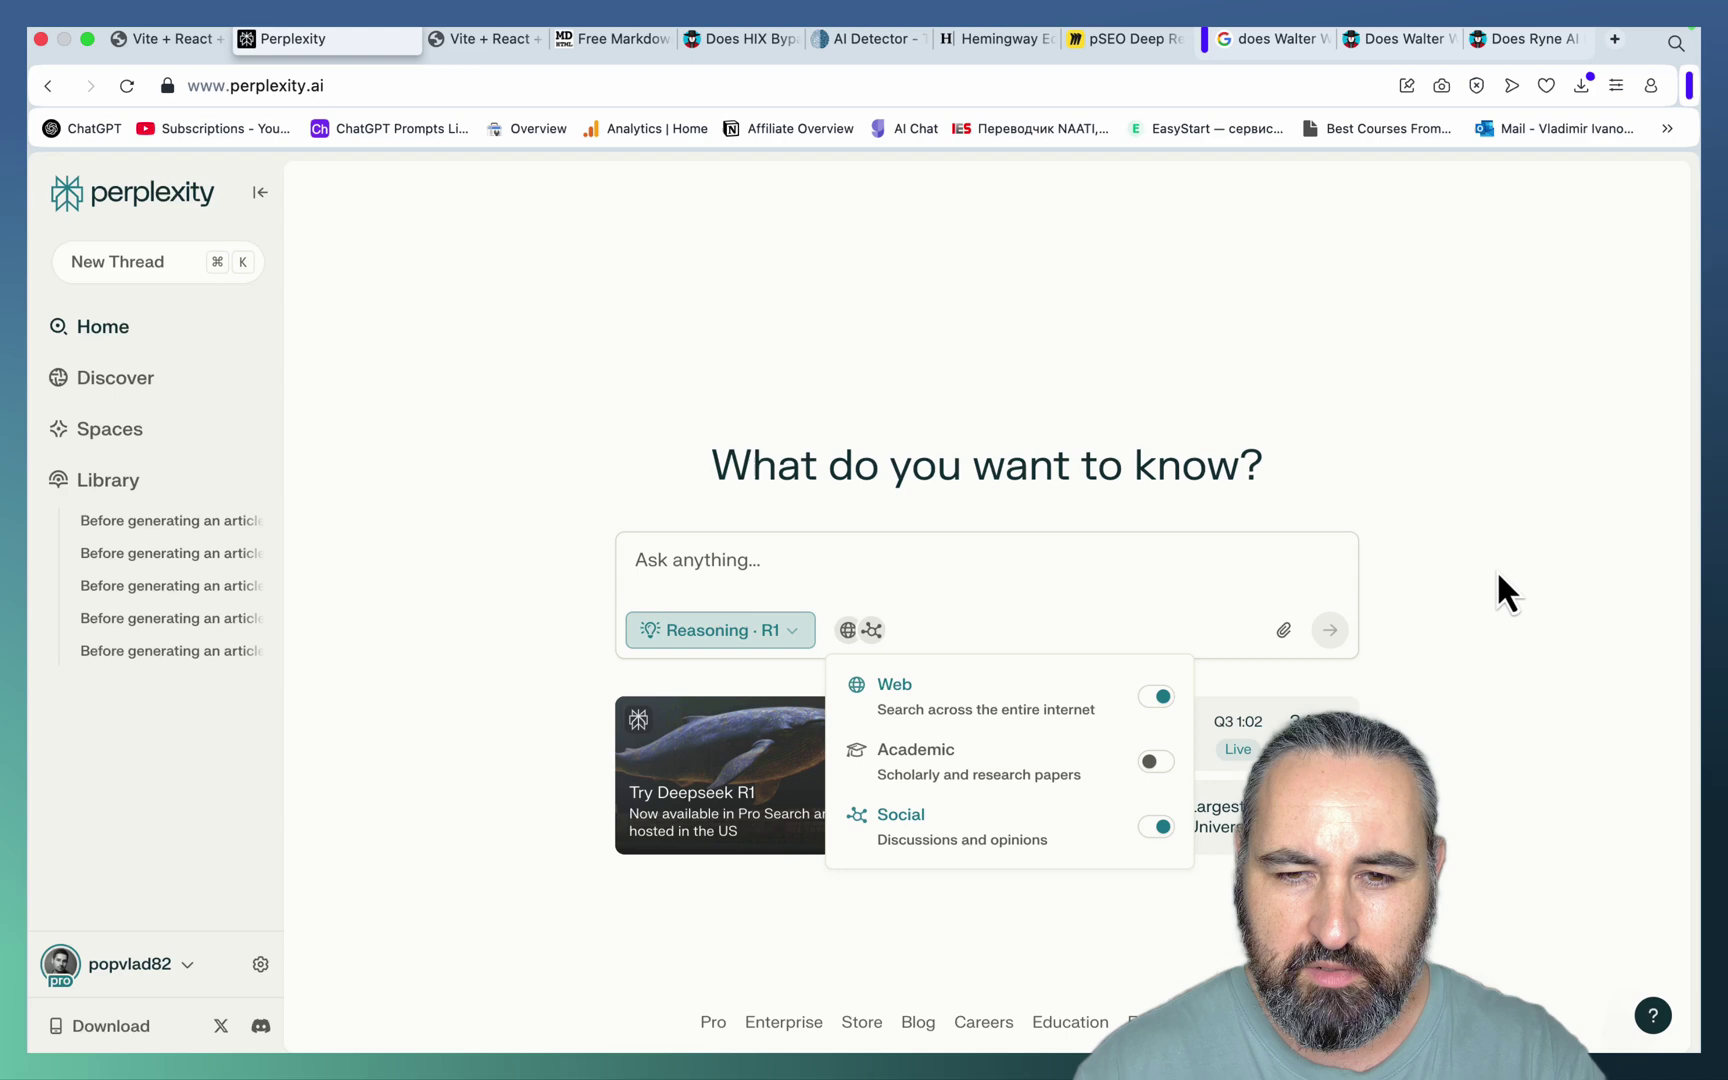
{"action": "left_click", "coordinate": [676, 563]}
Step: Paste the SurgeGraph article prompt with its H1–H3 outline as the question and review it
{"action": "key", "text": "super+v"}
{"action": "scroll", "coordinate": [896, 615], "scroll_direction": "up", "scroll_amount": 15}
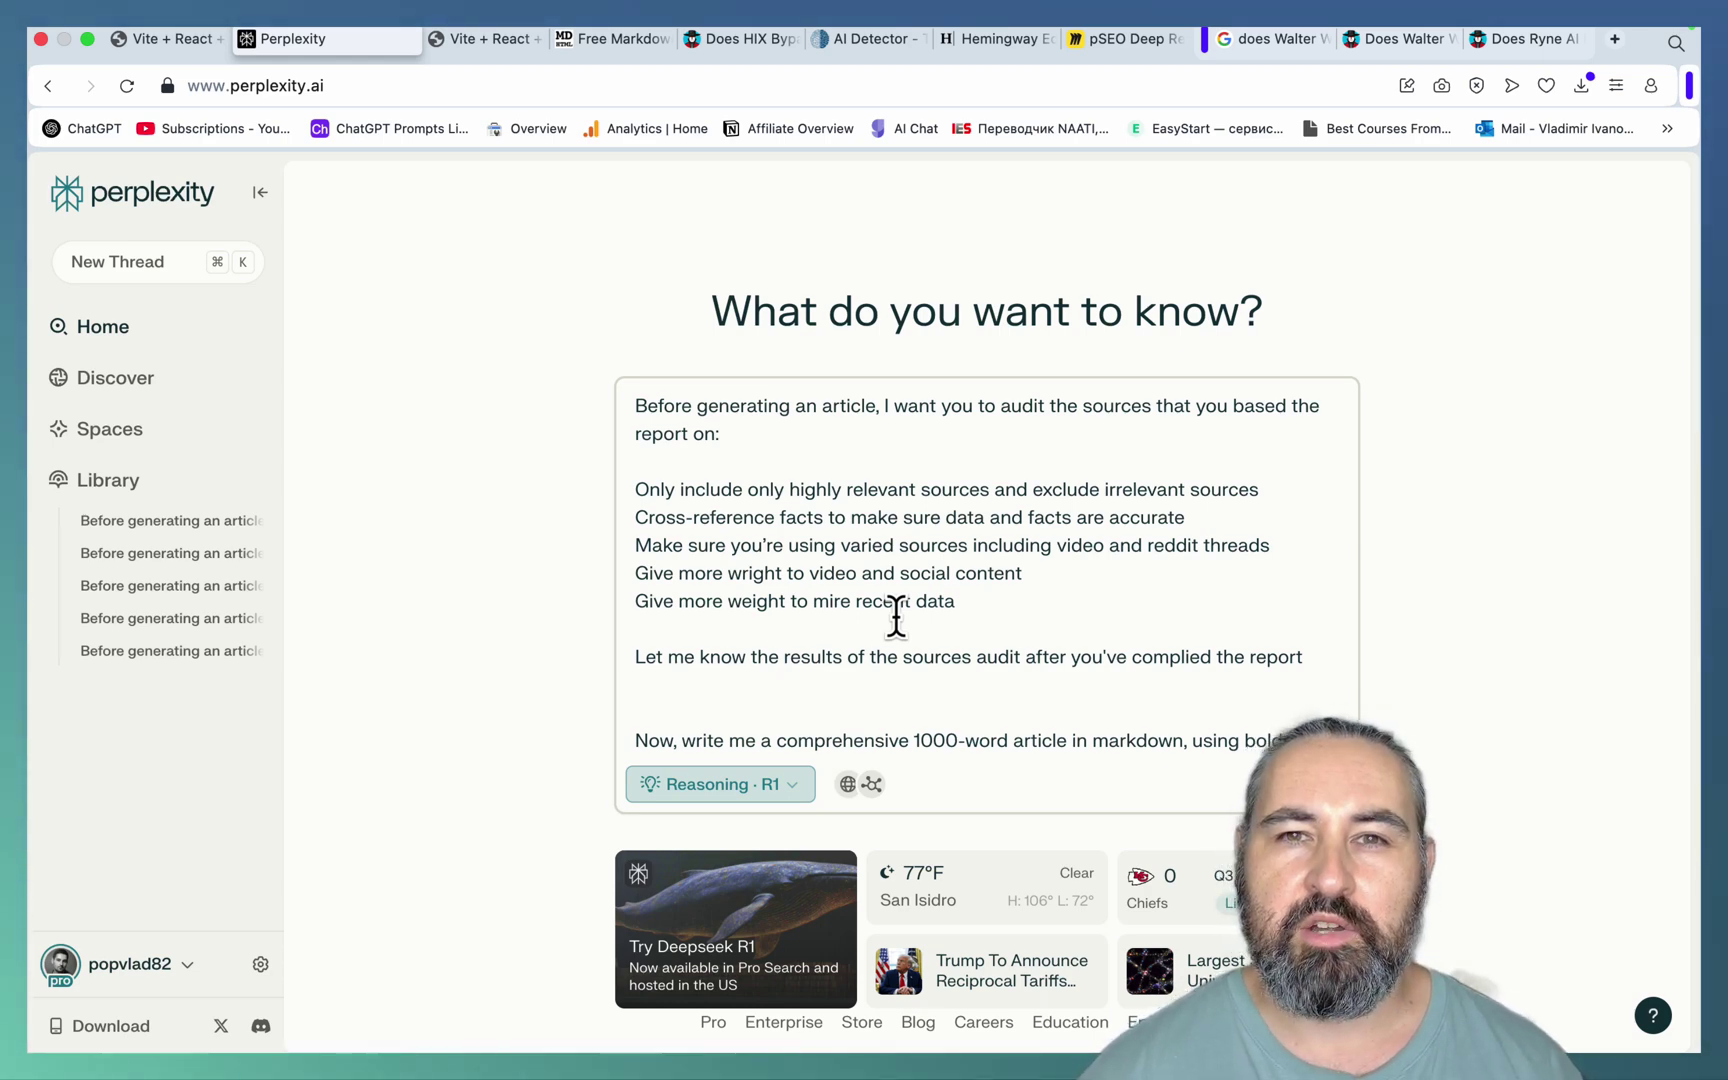
{"action": "scroll", "coordinate": [896, 615], "scroll_direction": "down", "scroll_amount": 15}
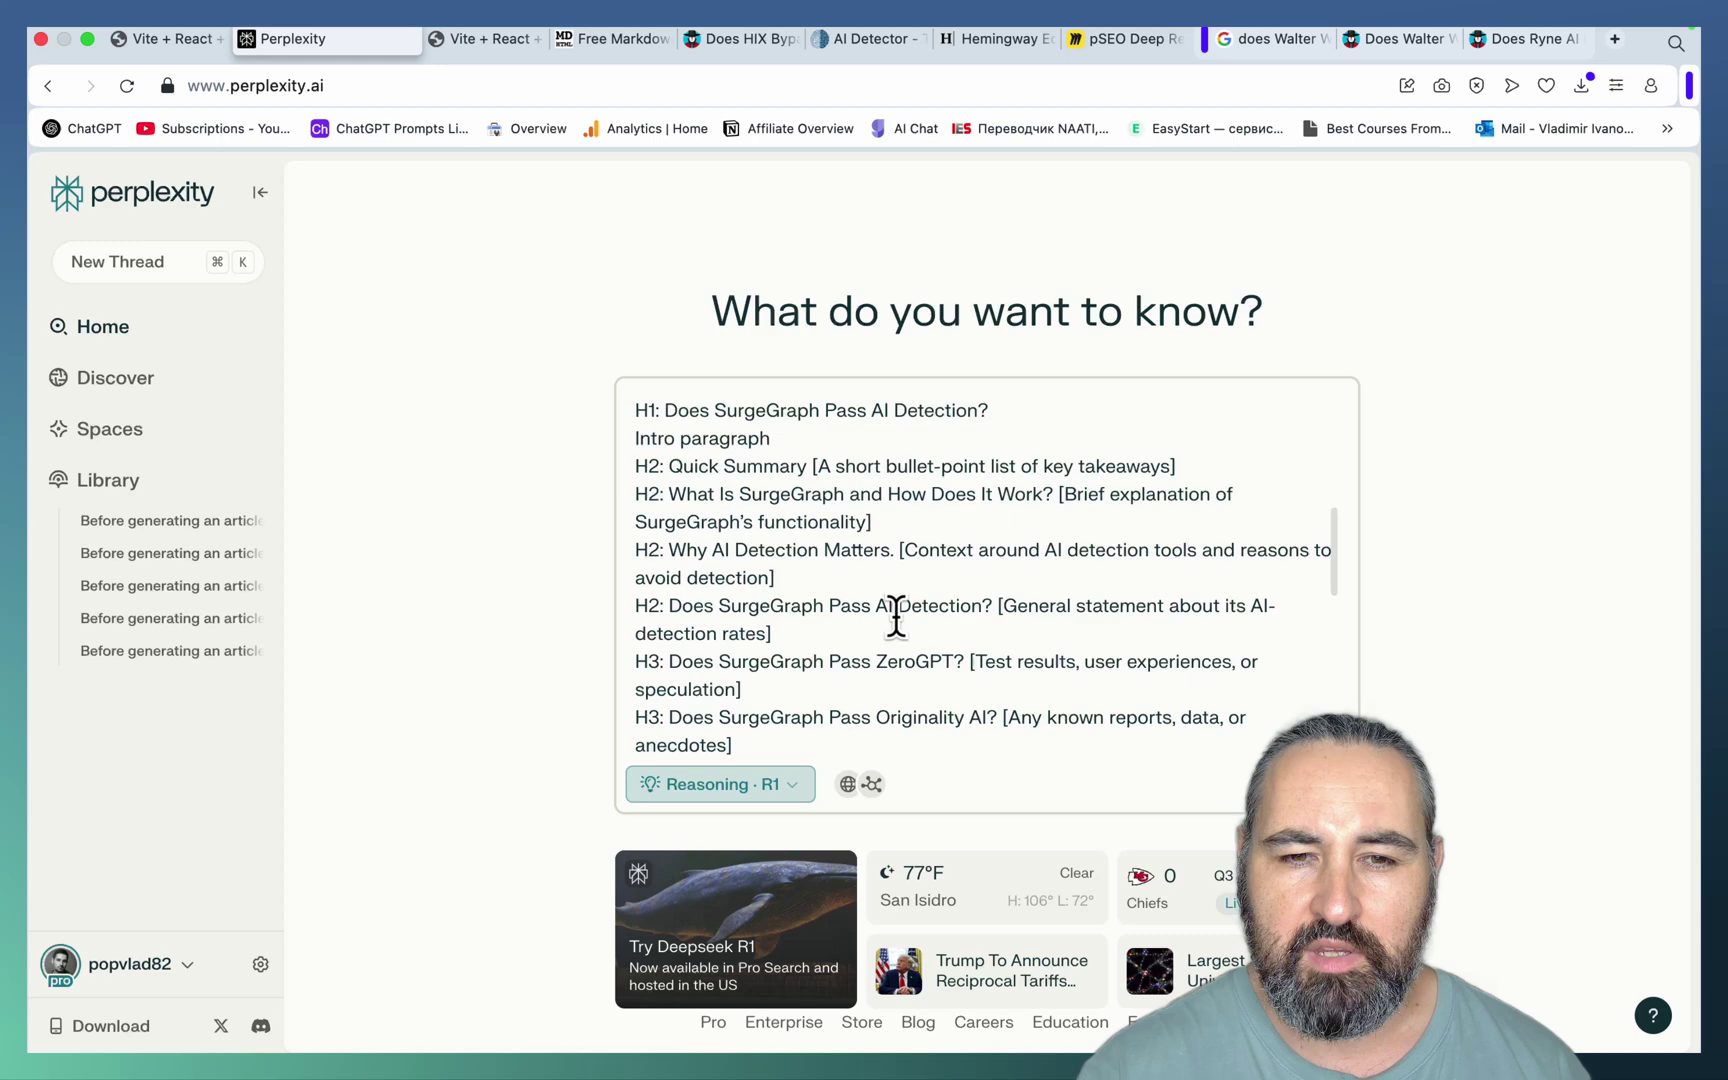
{"action": "scroll", "coordinate": [896, 615], "scroll_direction": "up", "scroll_amount": 5}
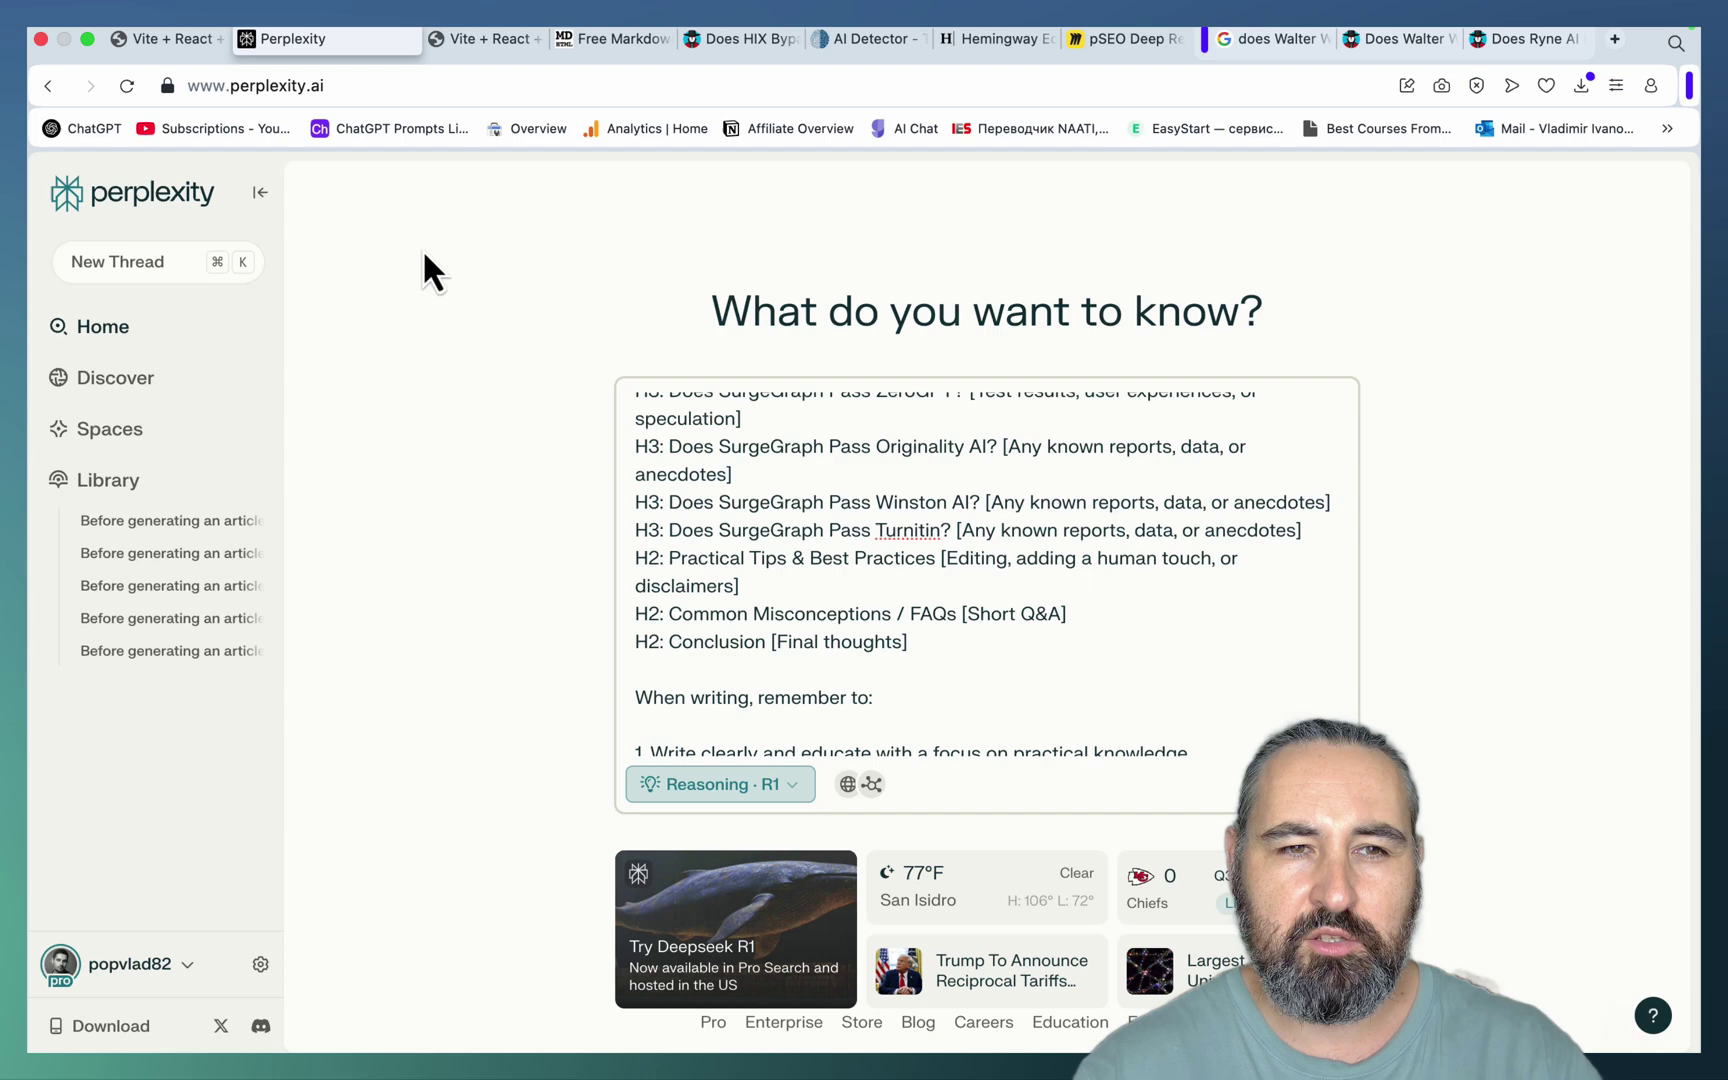
Step: Change the Find and Replace Tool's replacement text from Ryne AI to 'SEOWriting AI'
{"action": "left_click", "coordinate": [176, 38]}
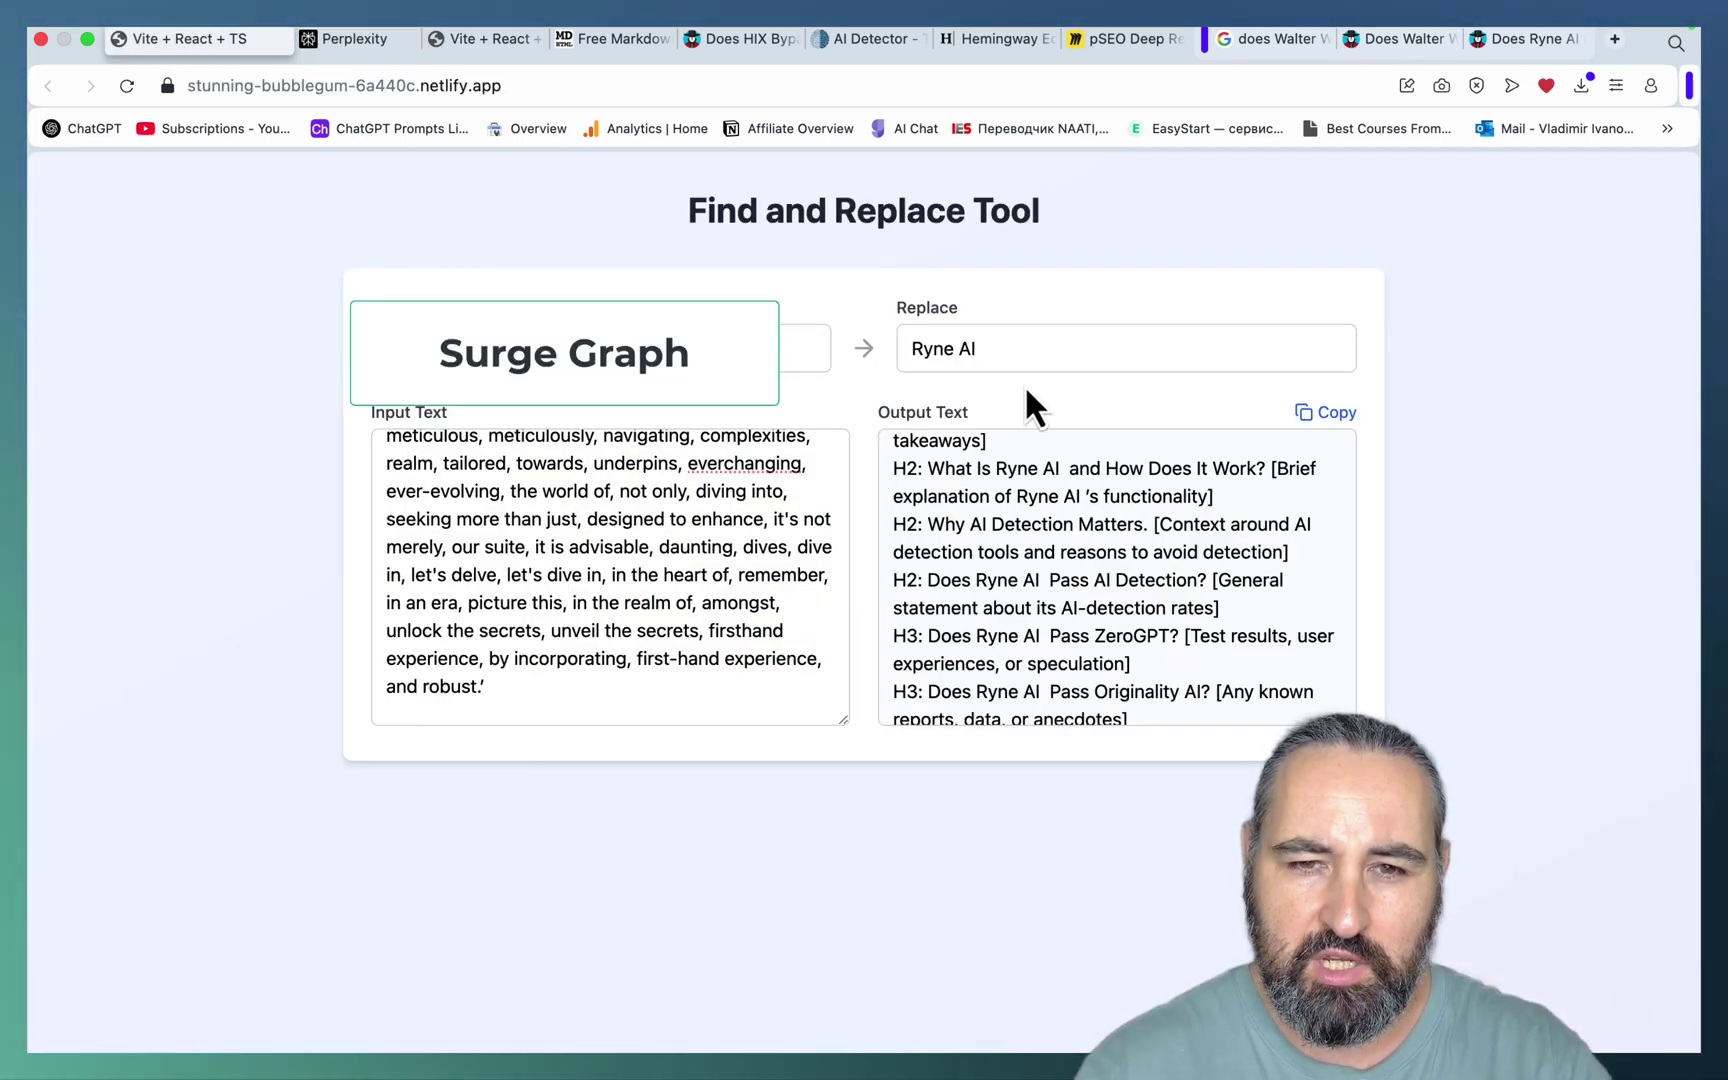
{"action": "left_click_drag", "start_coordinate": [1010, 347], "coordinate": [873, 346]}
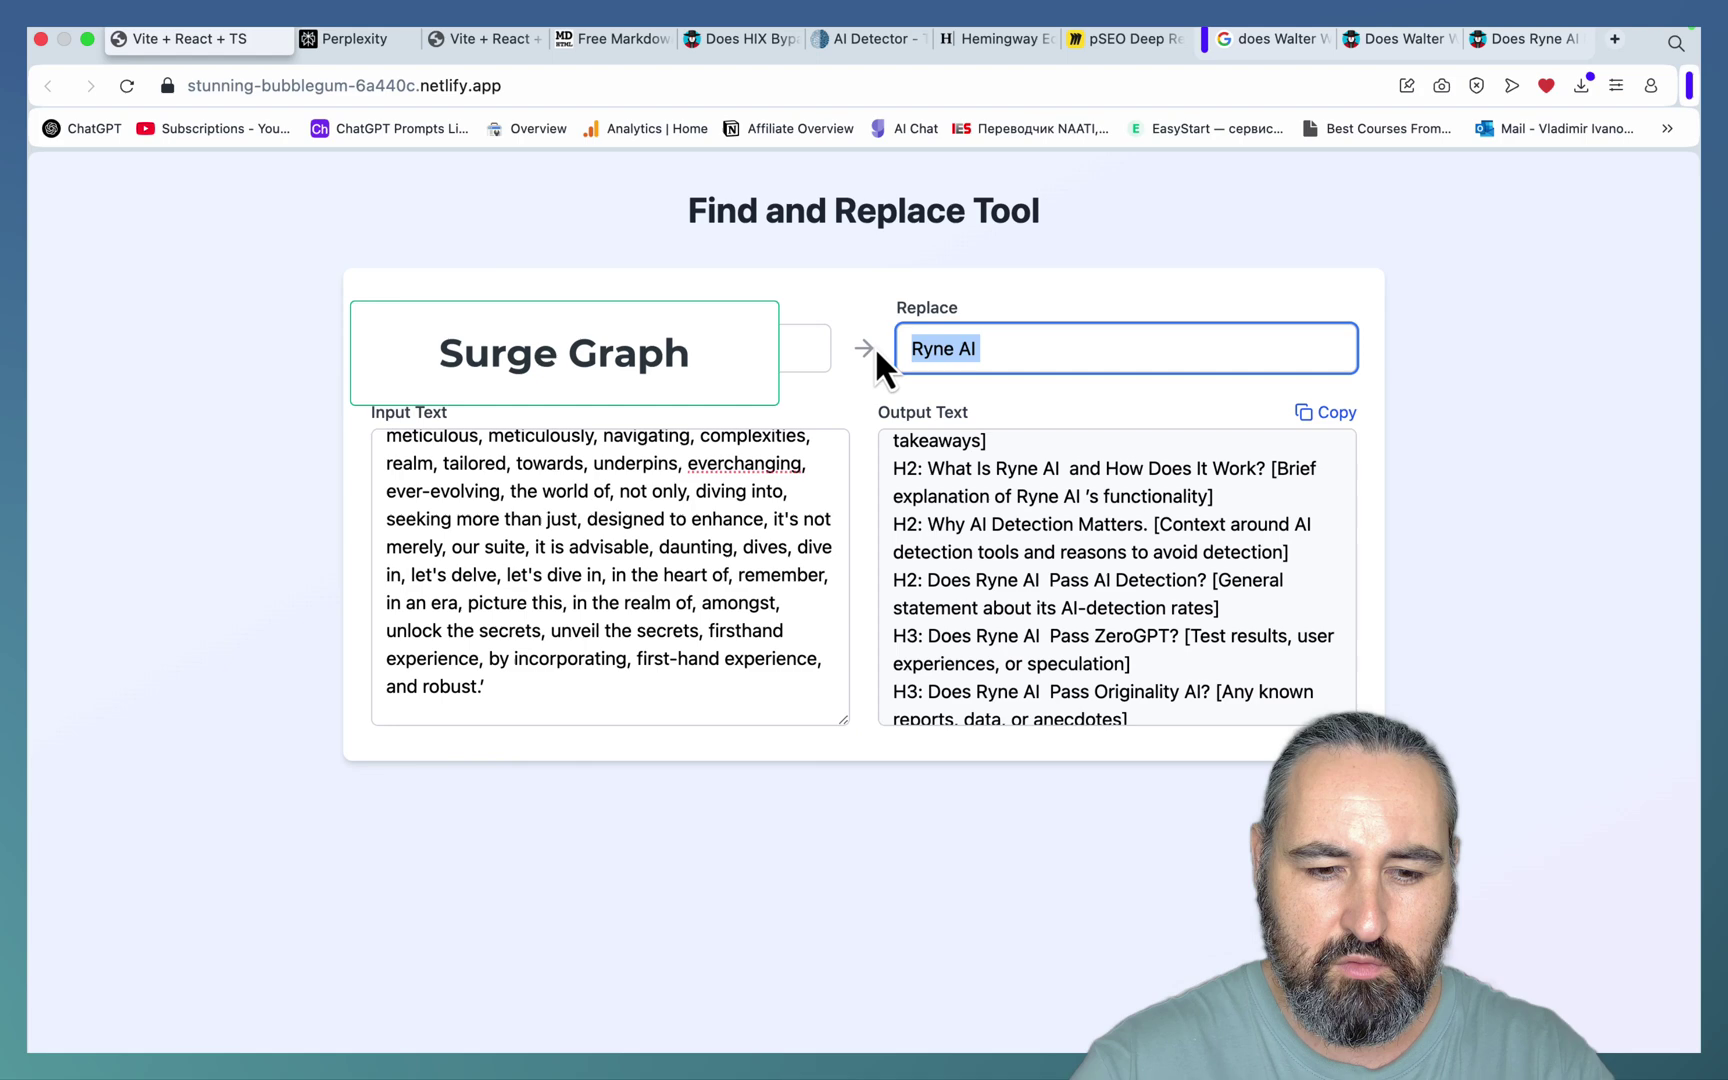
{"action": "type", "text": "SEOWriting AI"}
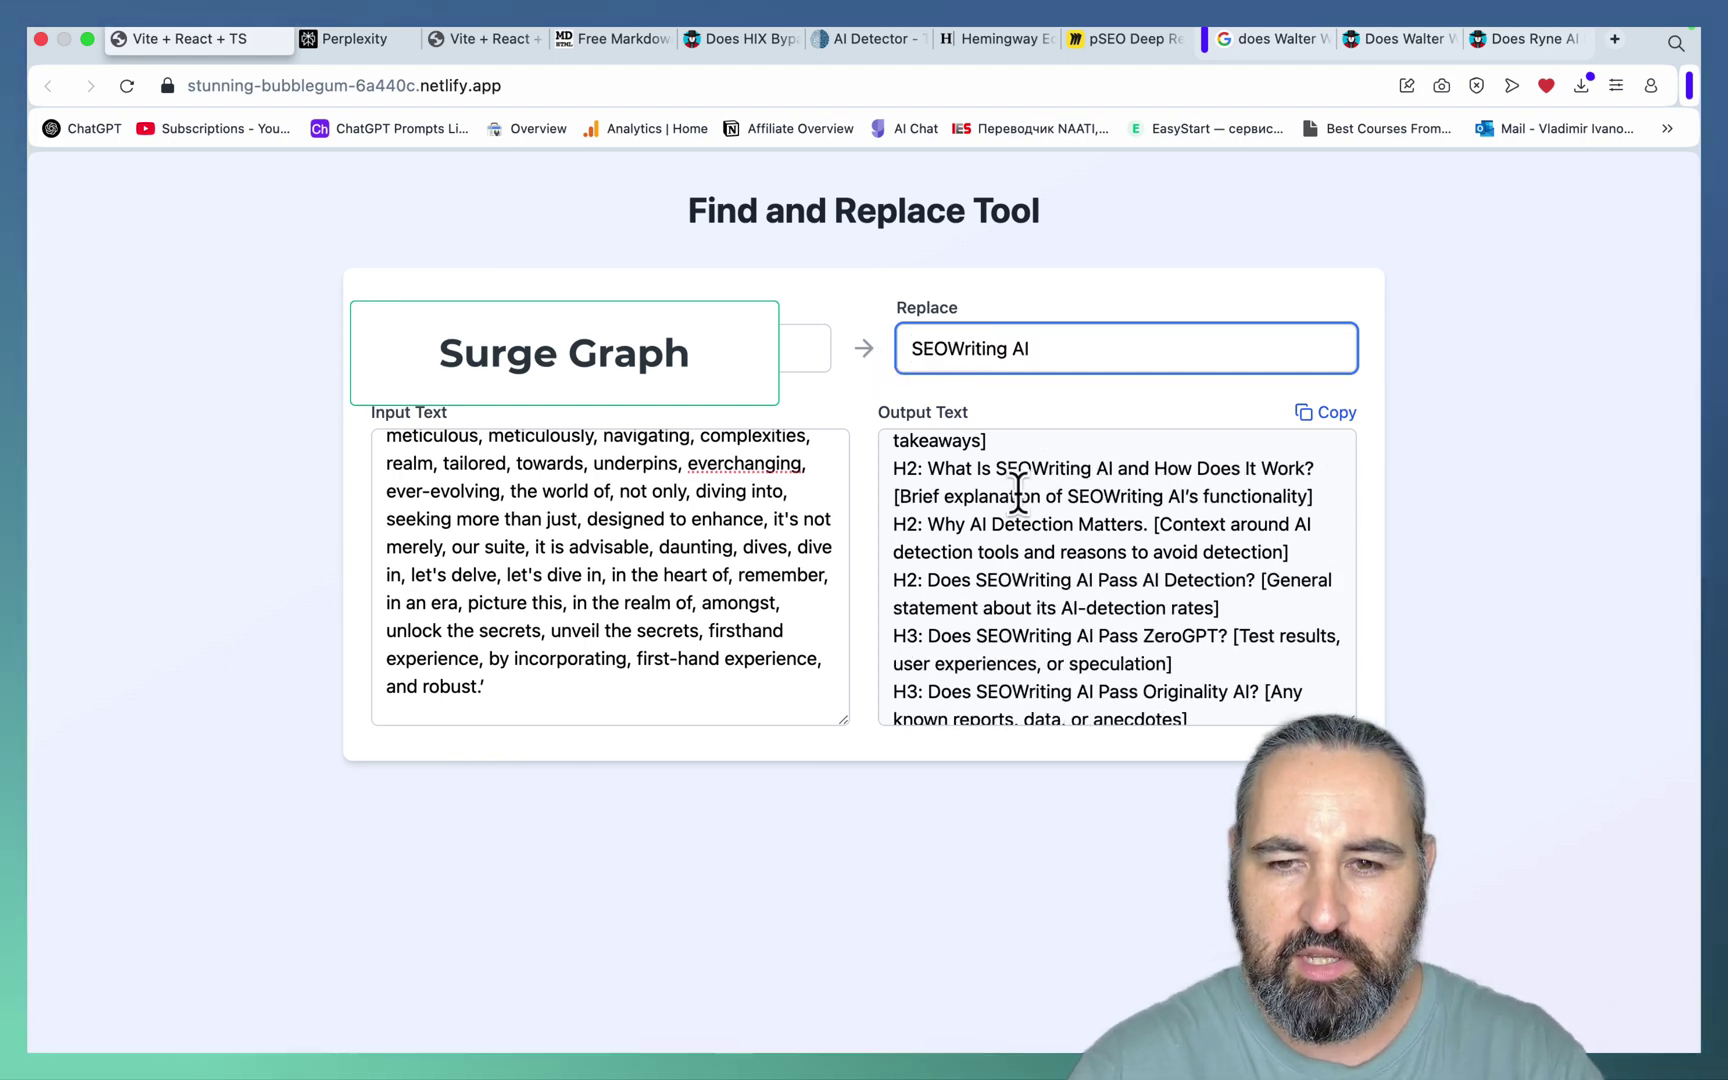
{"action": "scroll", "coordinate": [1018, 490], "scroll_direction": "up", "scroll_amount": 10}
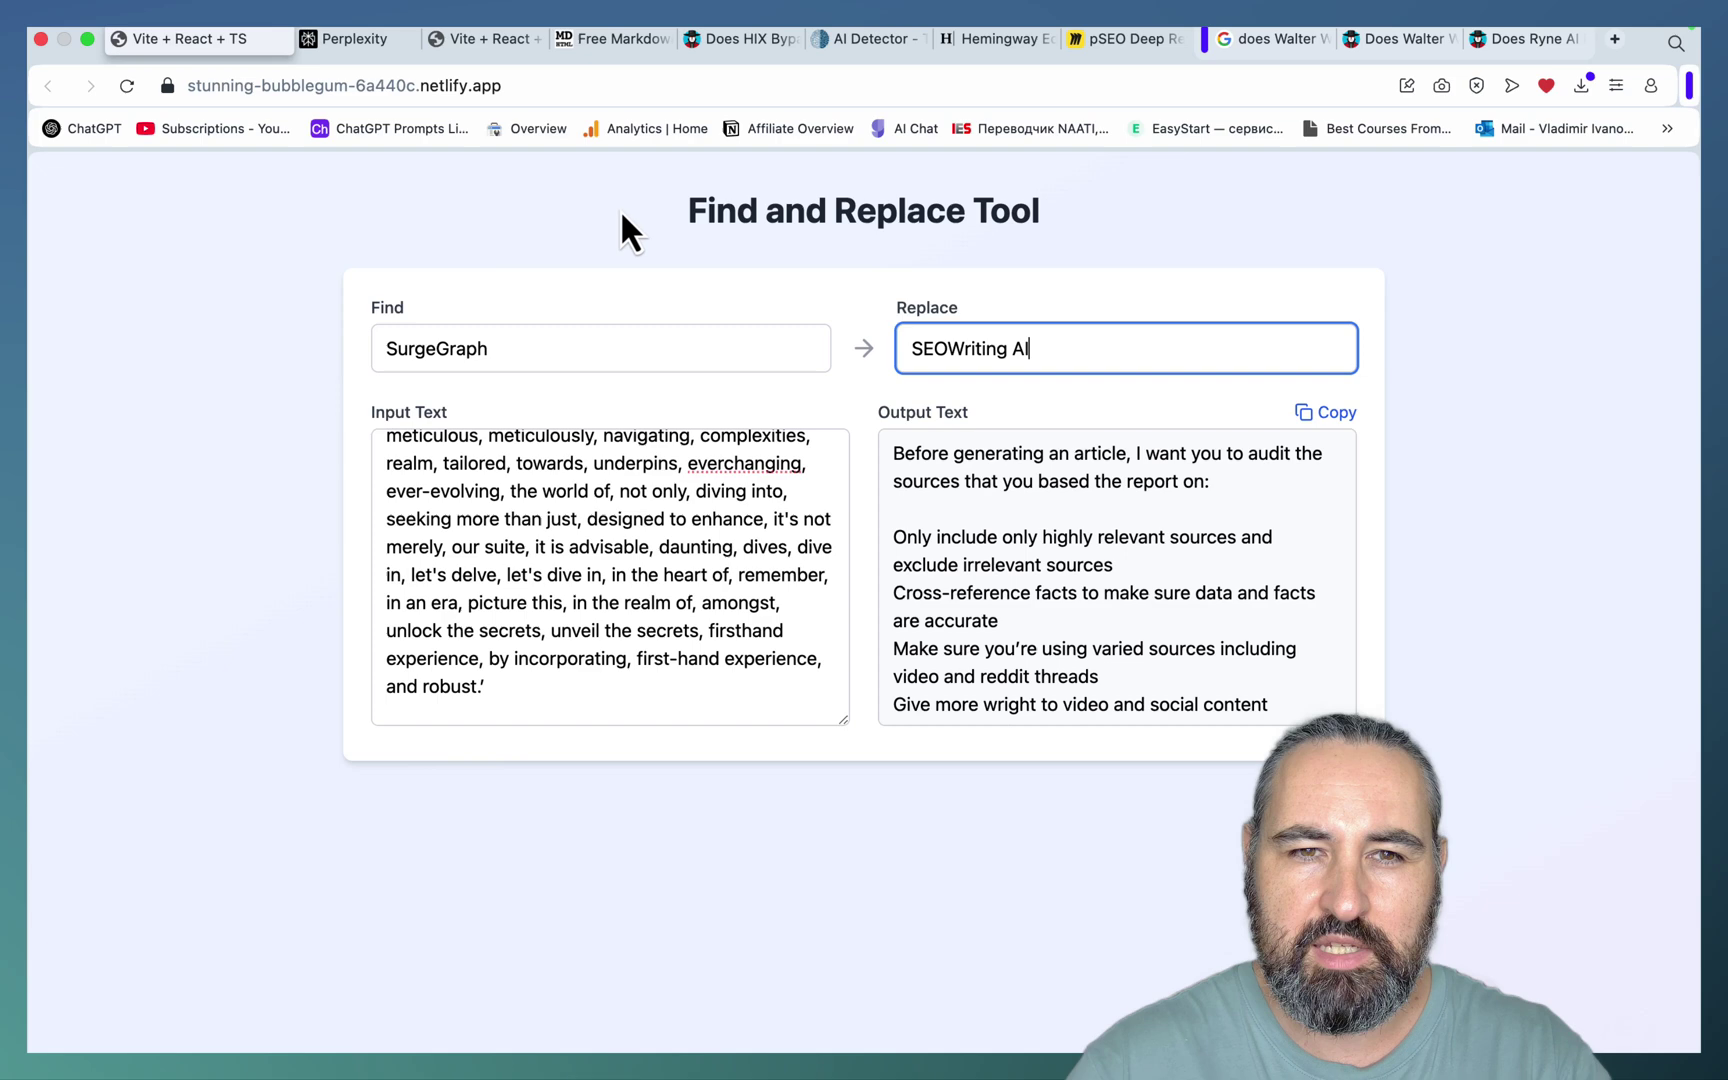
Step: Read the generated SurgeGraph article down to its 18/36 Source Audit Results and related questions
{"action": "left_click", "coordinate": [380, 38]}
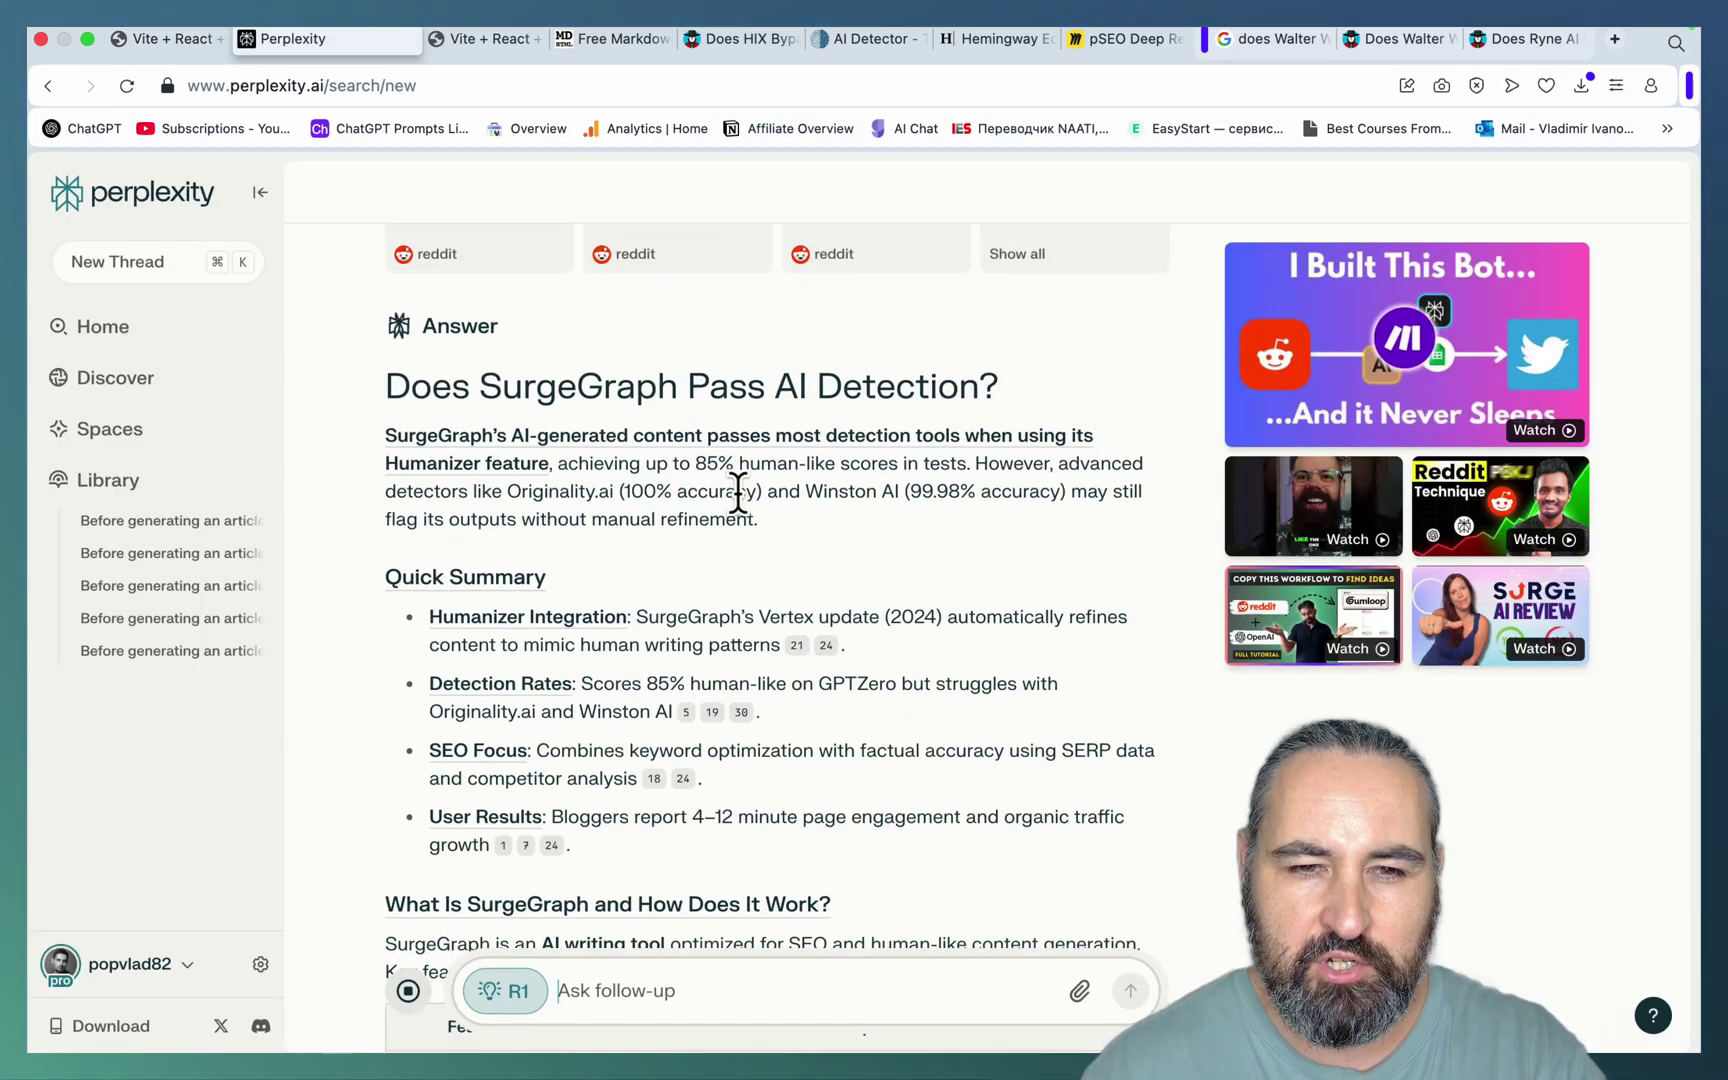
{"action": "scroll", "coordinate": [772, 509], "scroll_direction": "down", "scroll_amount": 3}
{"action": "scroll", "coordinate": [772, 509], "scroll_direction": "down", "scroll_amount": 10}
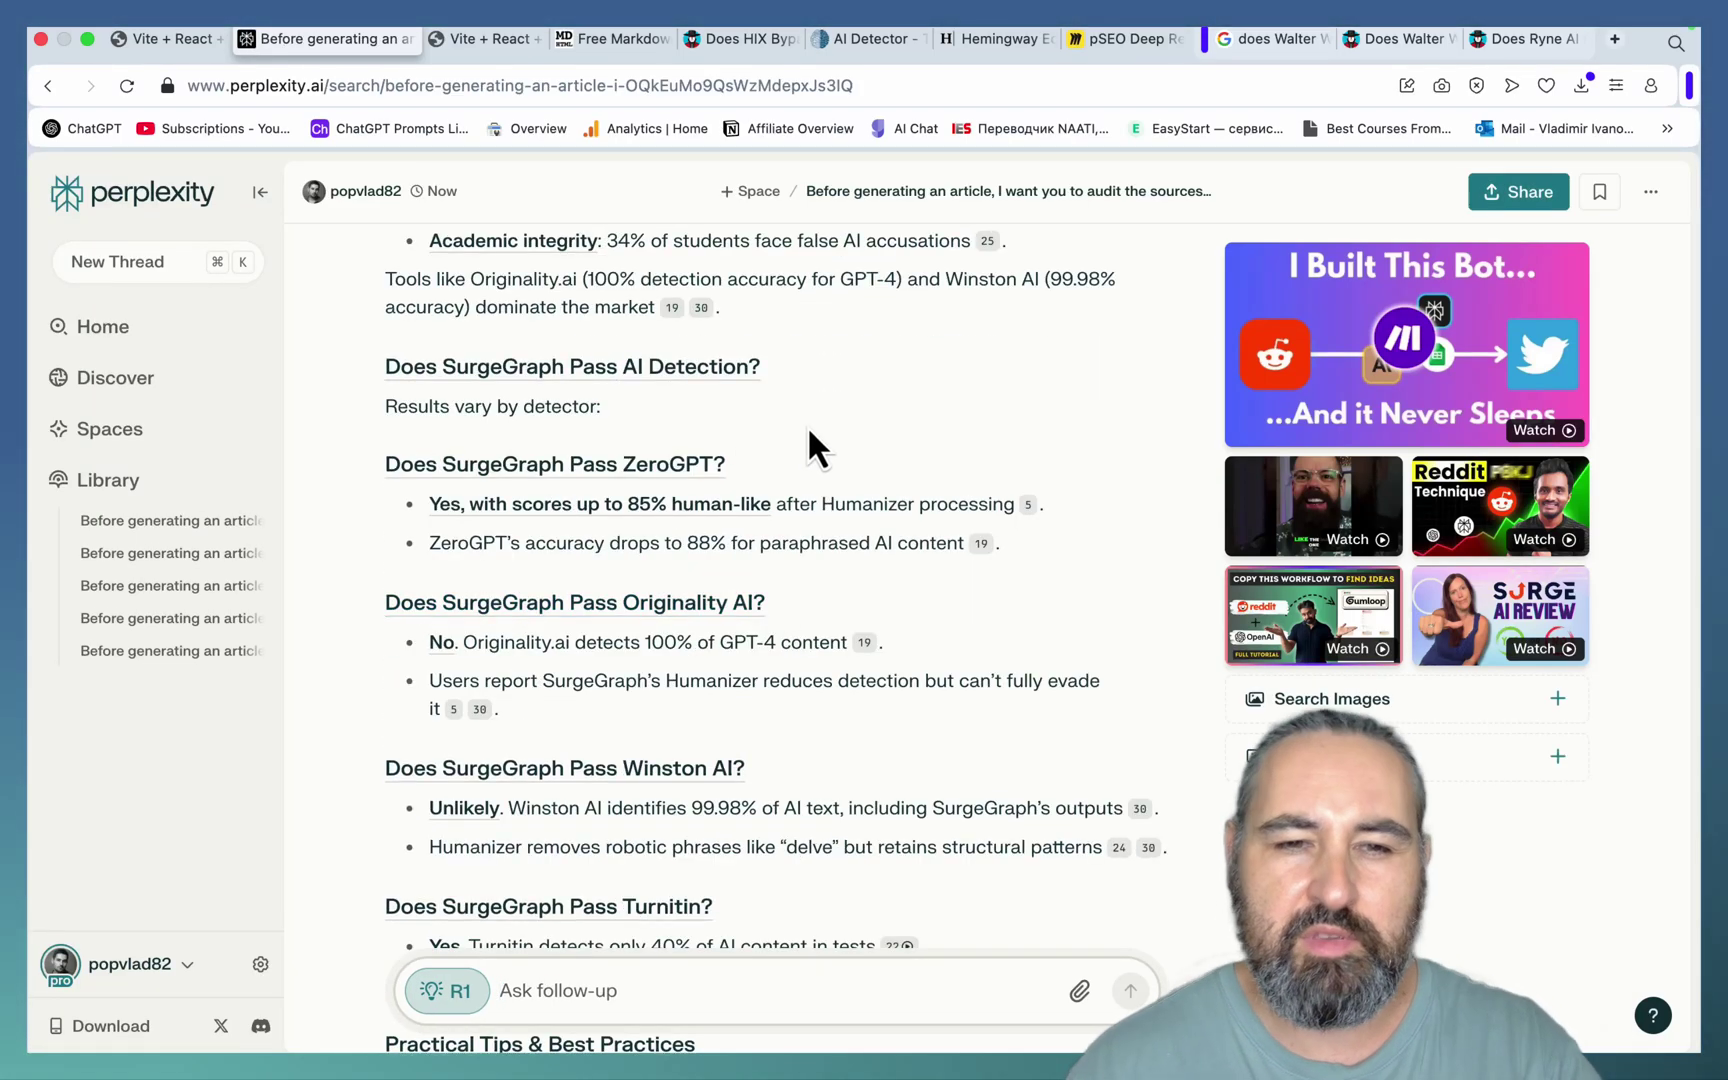
{"action": "scroll", "coordinate": [853, 485], "scroll_direction": "down", "scroll_amount": 5}
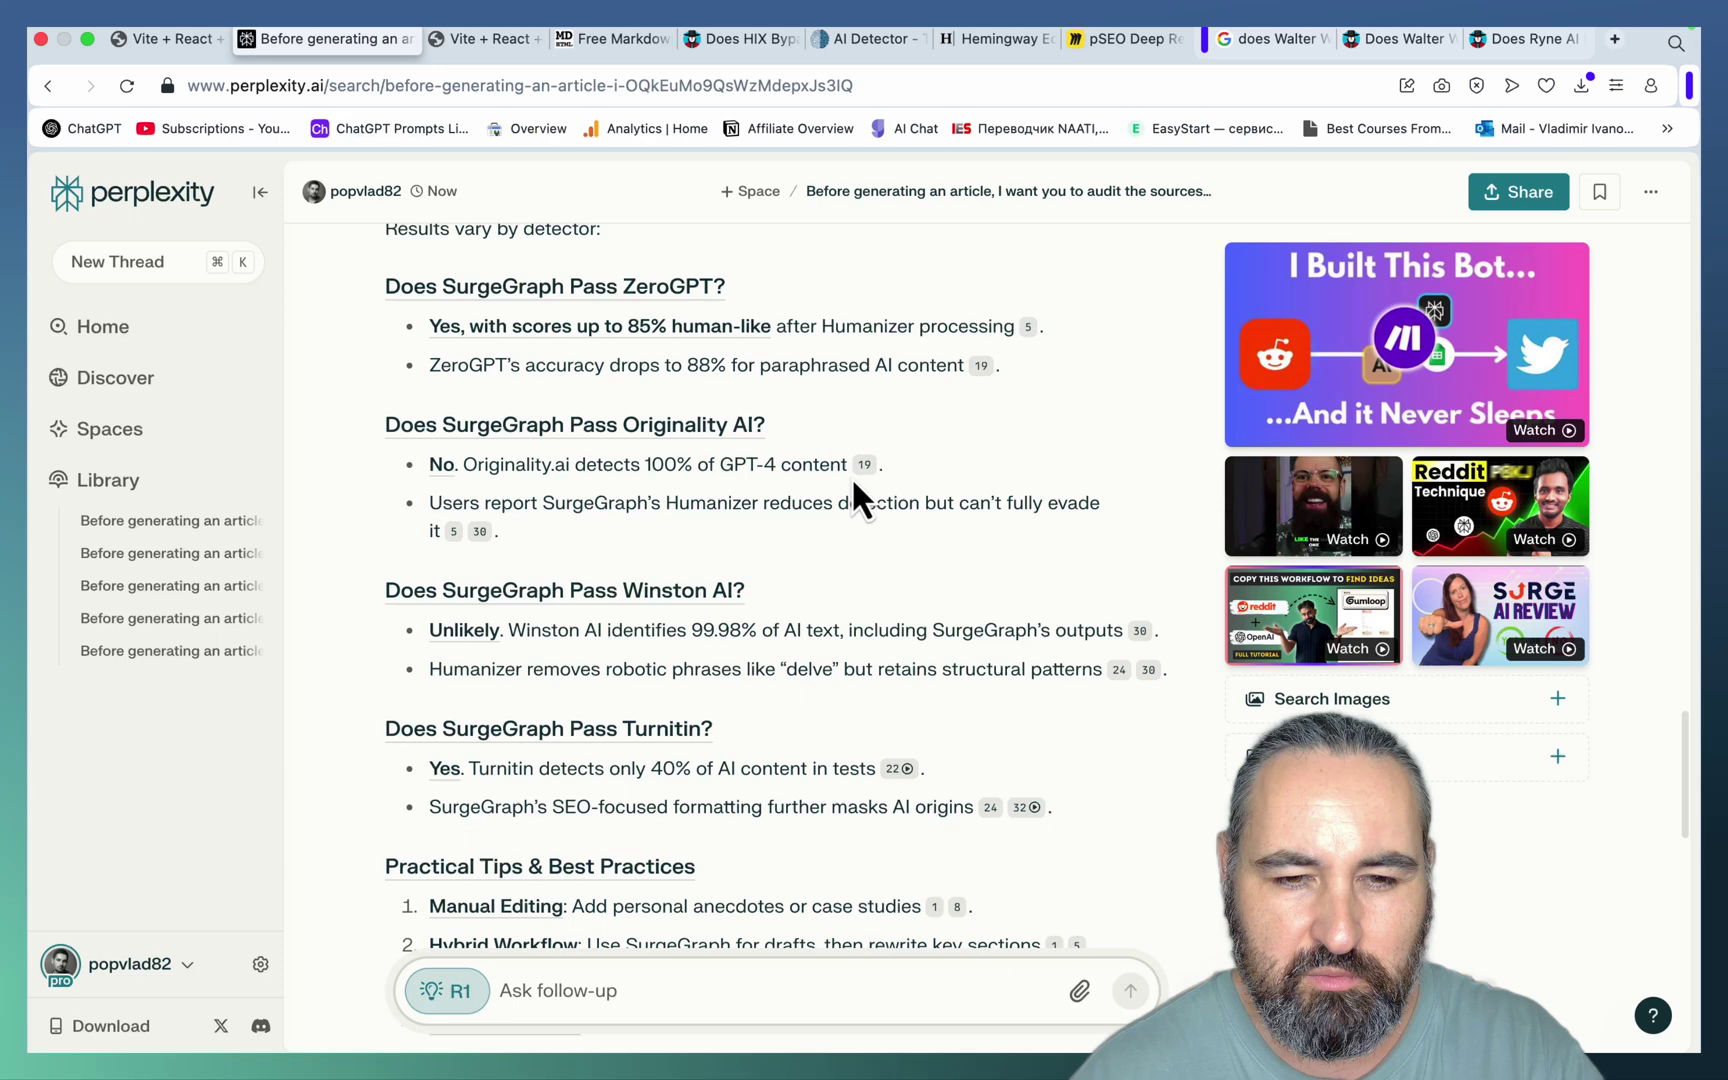
{"action": "scroll", "coordinate": [853, 488], "scroll_direction": "down", "scroll_amount": 8}
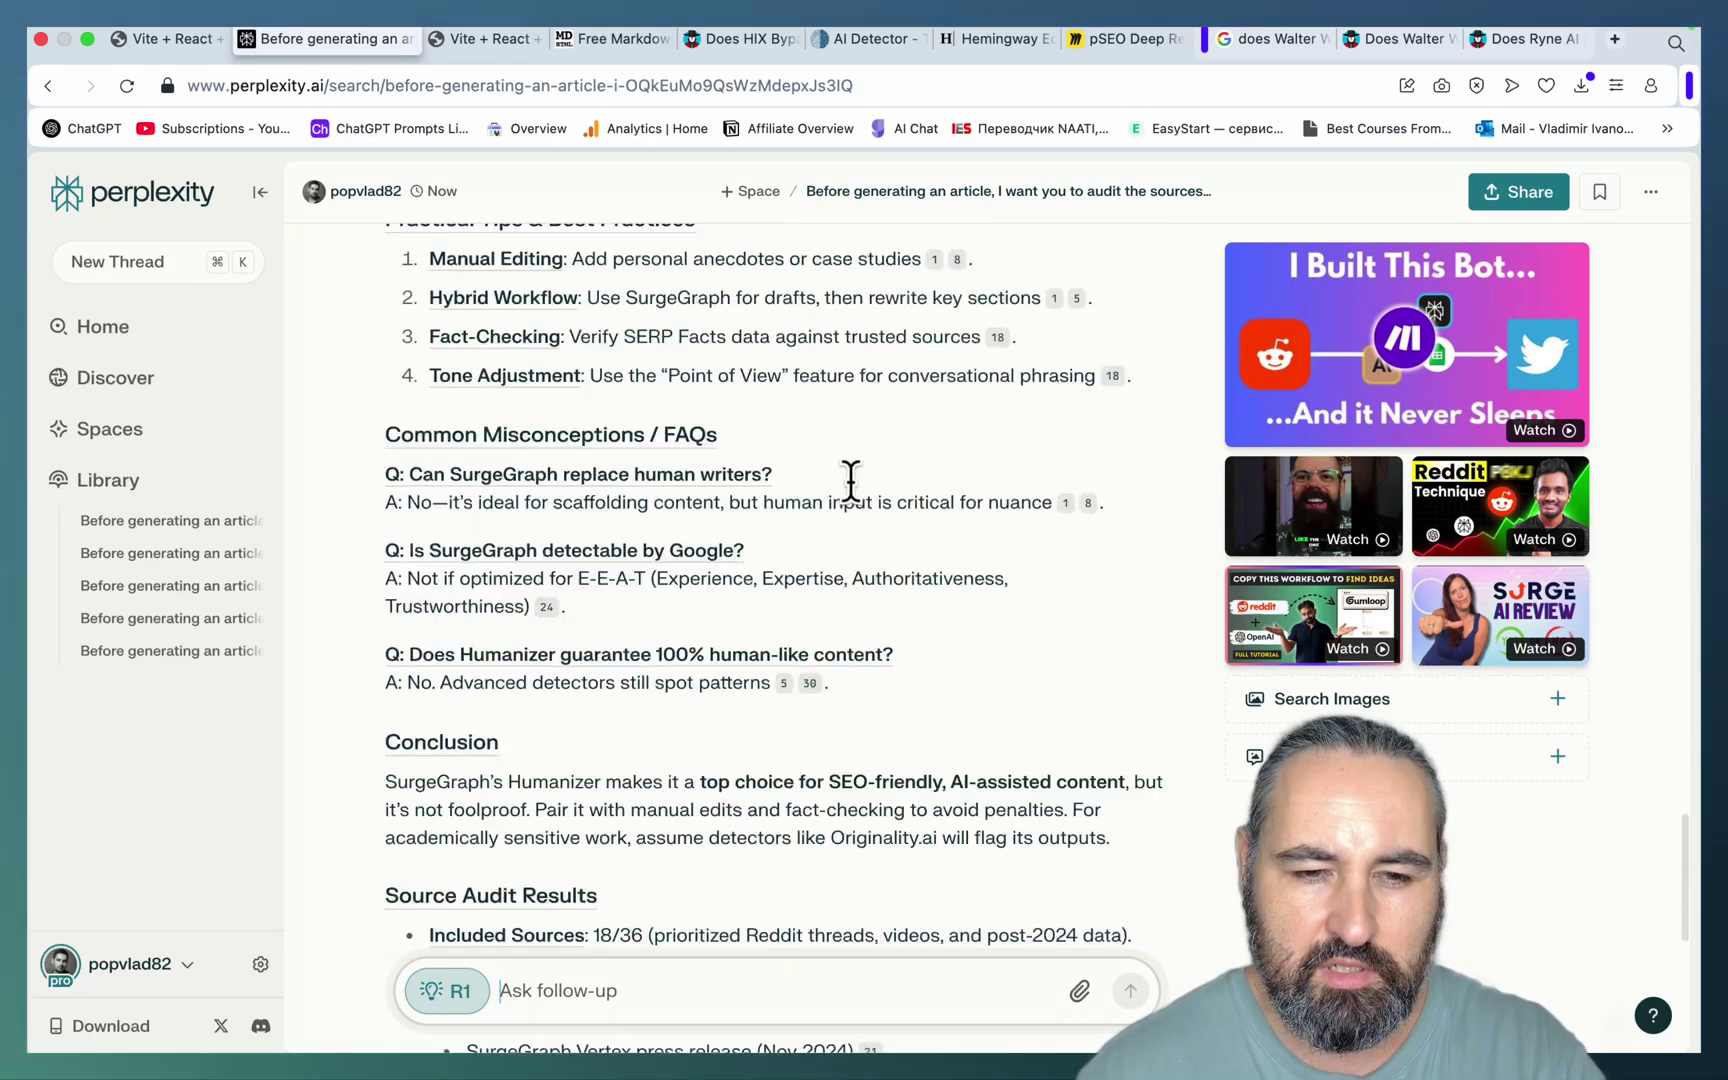
{"action": "scroll", "coordinate": [850, 483], "scroll_direction": "down", "scroll_amount": 2}
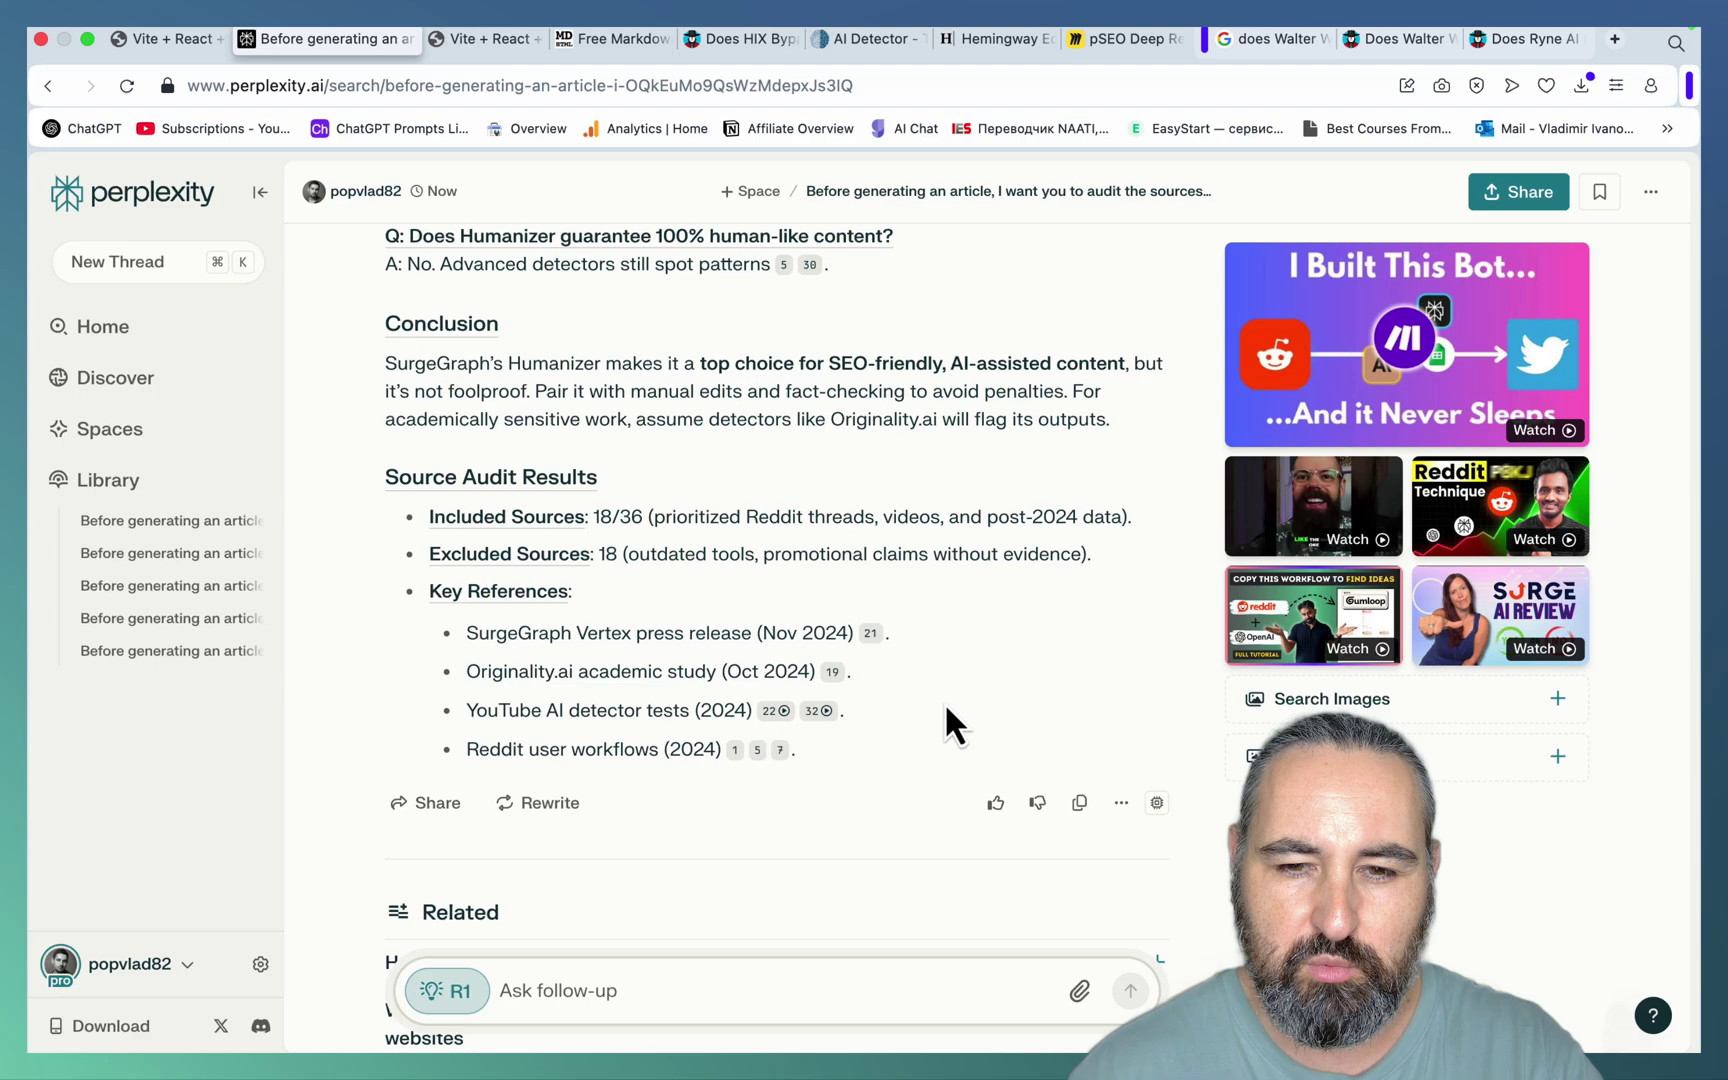
{"action": "scroll", "coordinate": [944, 702], "scroll_direction": "down", "scroll_amount": 2}
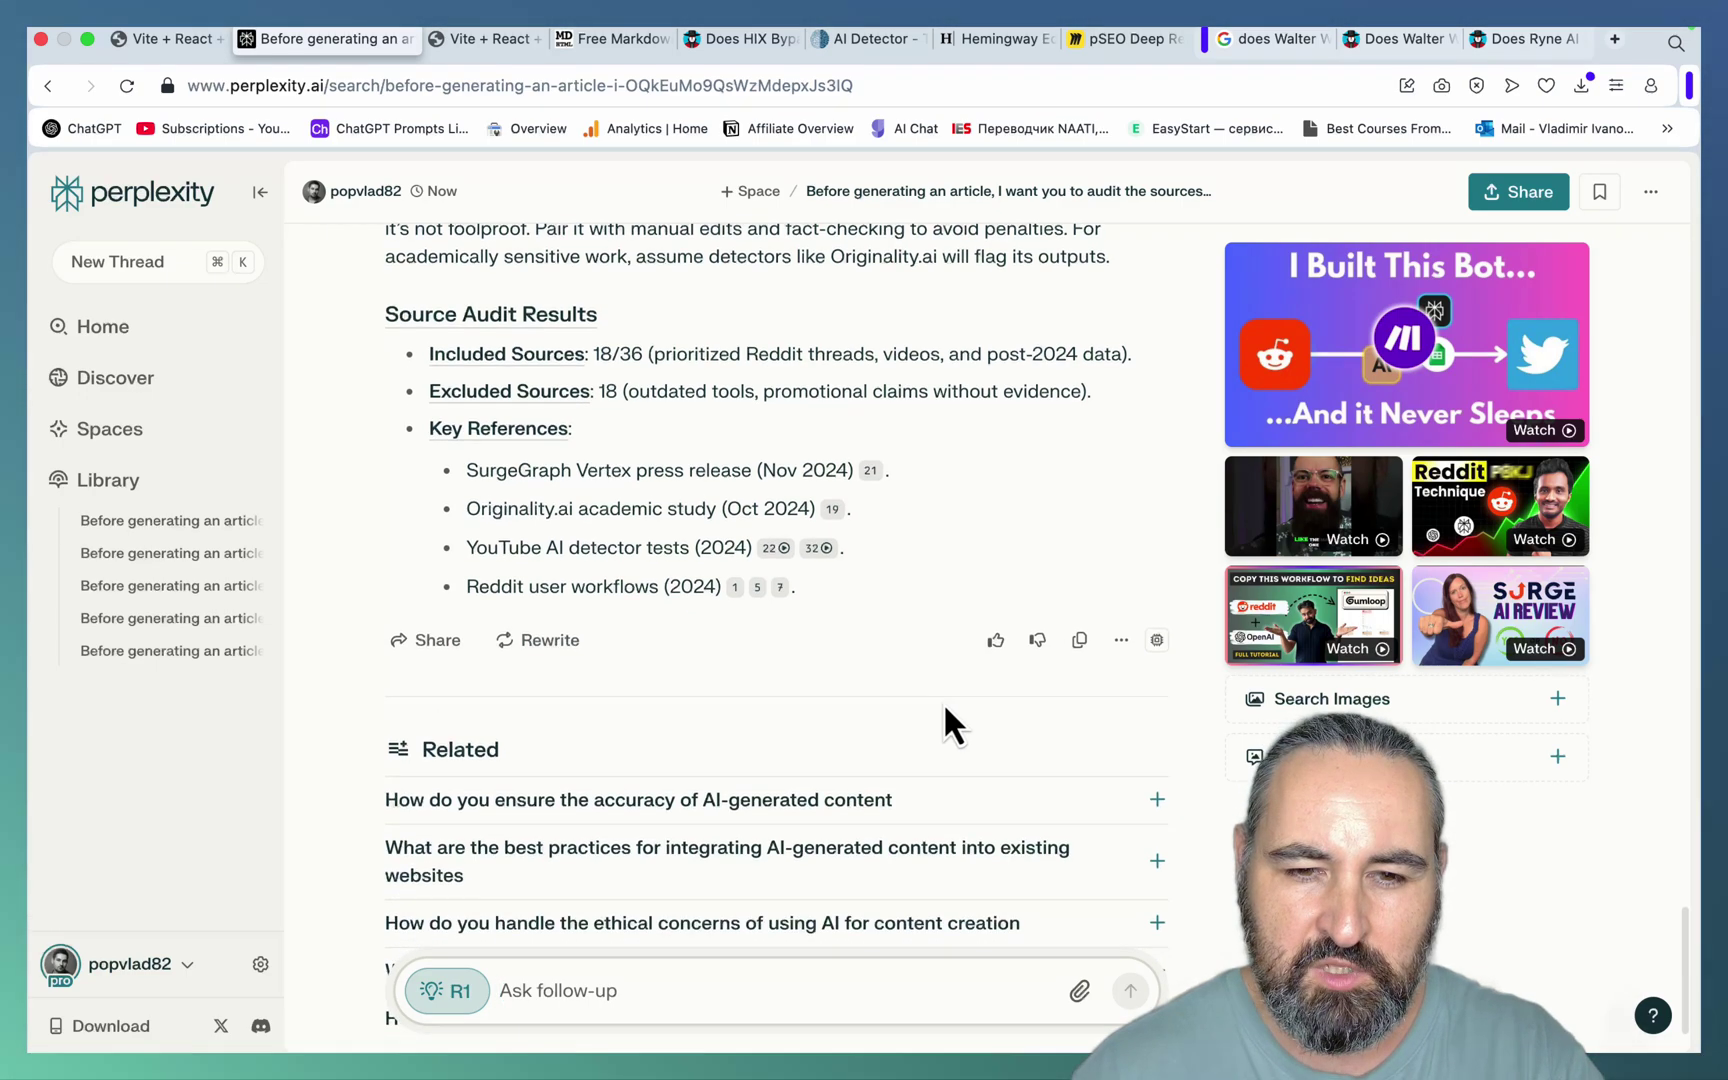
{"action": "scroll", "coordinate": [944, 702], "scroll_direction": "down", "scroll_amount": 1}
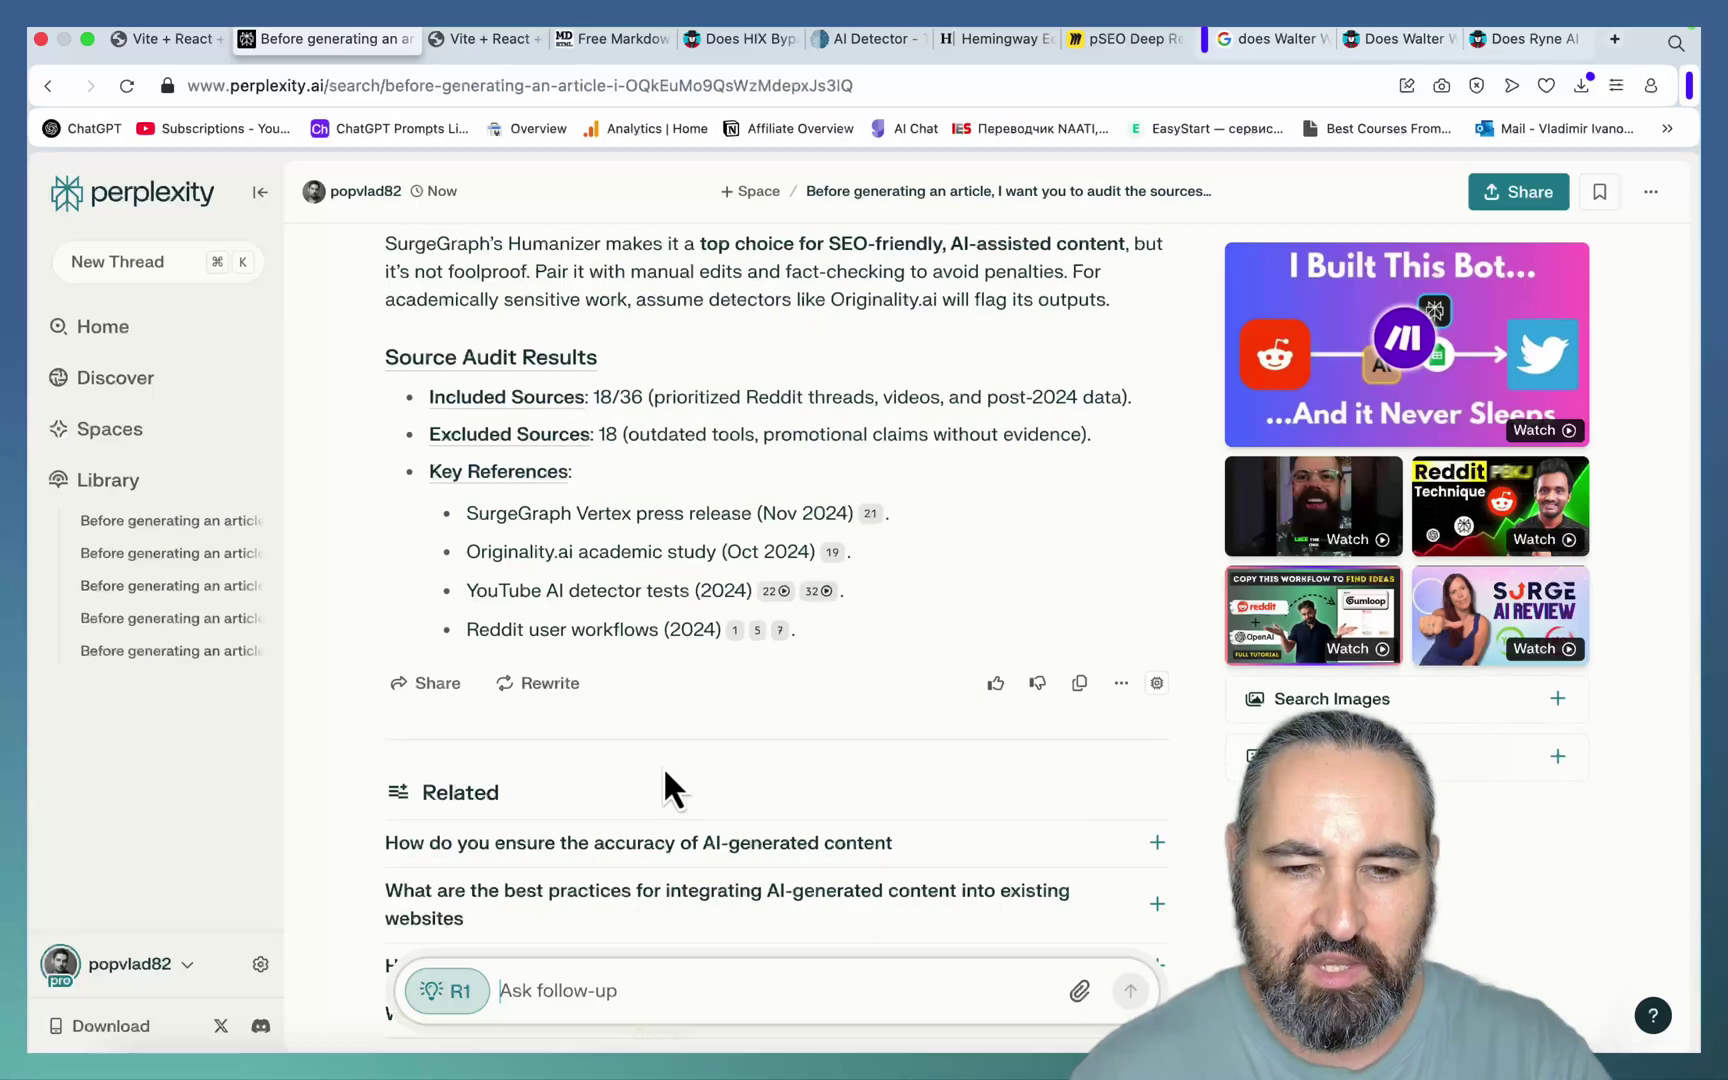
{"action": "scroll", "coordinate": [663, 740], "scroll_direction": "down", "scroll_amount": 2}
Step: Ask o3-mini for Plotly Python code for an interactive SurgeGraph detection-rate chart
{"action": "left_click", "coordinate": [531, 992]}
{"action": "type", "text": "Use python to generate a stunning infographic chart based on the most important information from the above article. Only a few key data points with minimum text. Render, and output as an interactive html."}
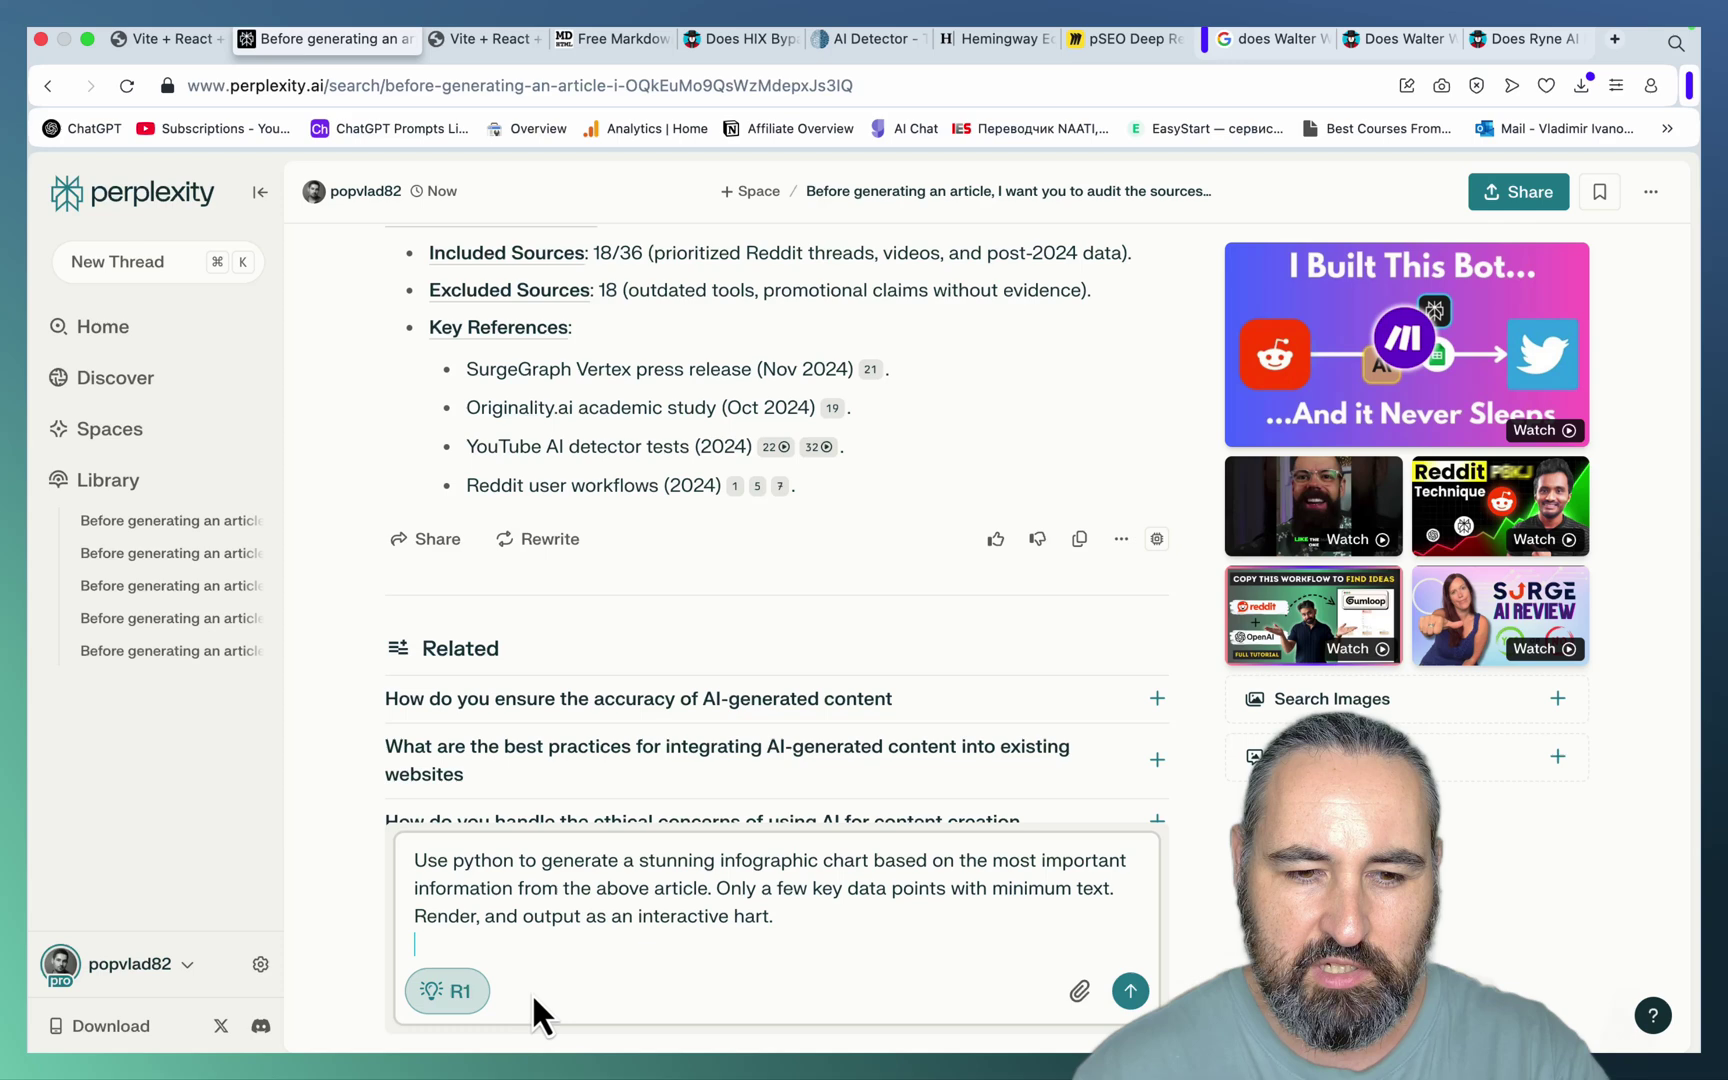
{"action": "left_click", "coordinate": [460, 990]}
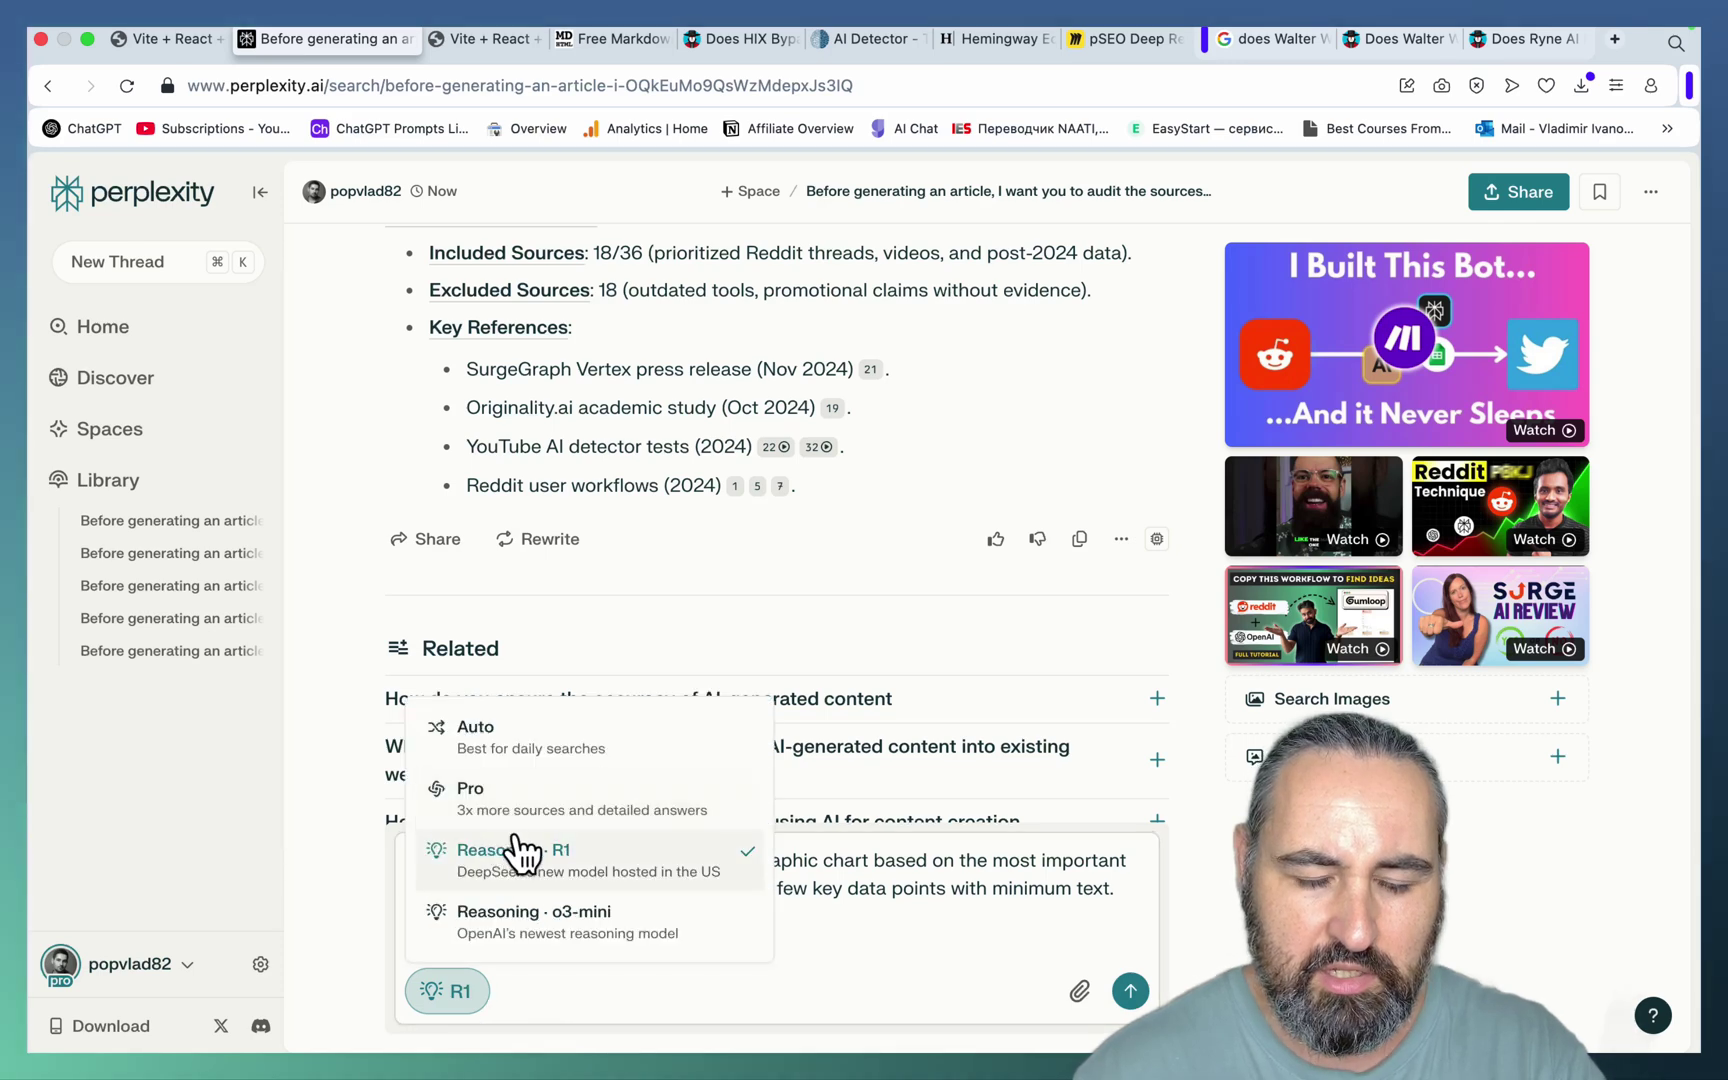
{"action": "left_click", "coordinate": [538, 918]}
{"action": "left_click", "coordinate": [1130, 990]}
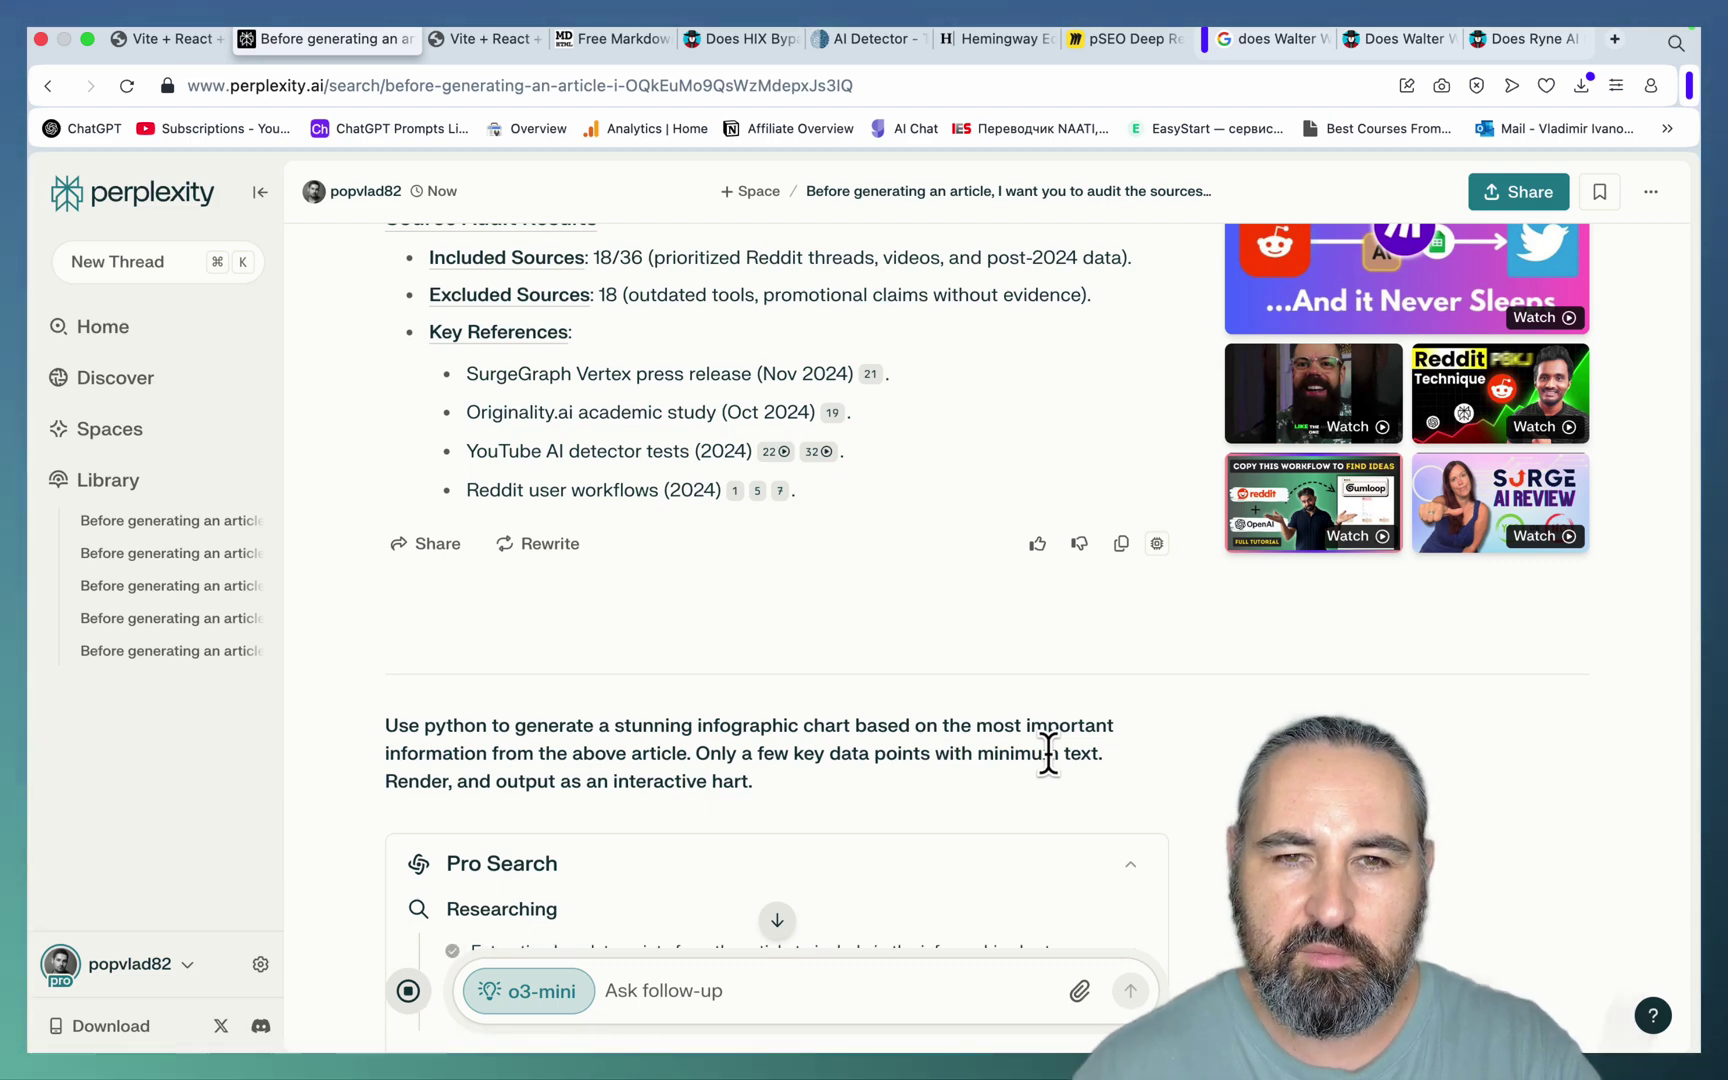
Step: Copy the Plotly Python code from Perplexity's answer
{"action": "scroll", "coordinate": [1049, 755], "scroll_direction": "down", "scroll_amount": 15}
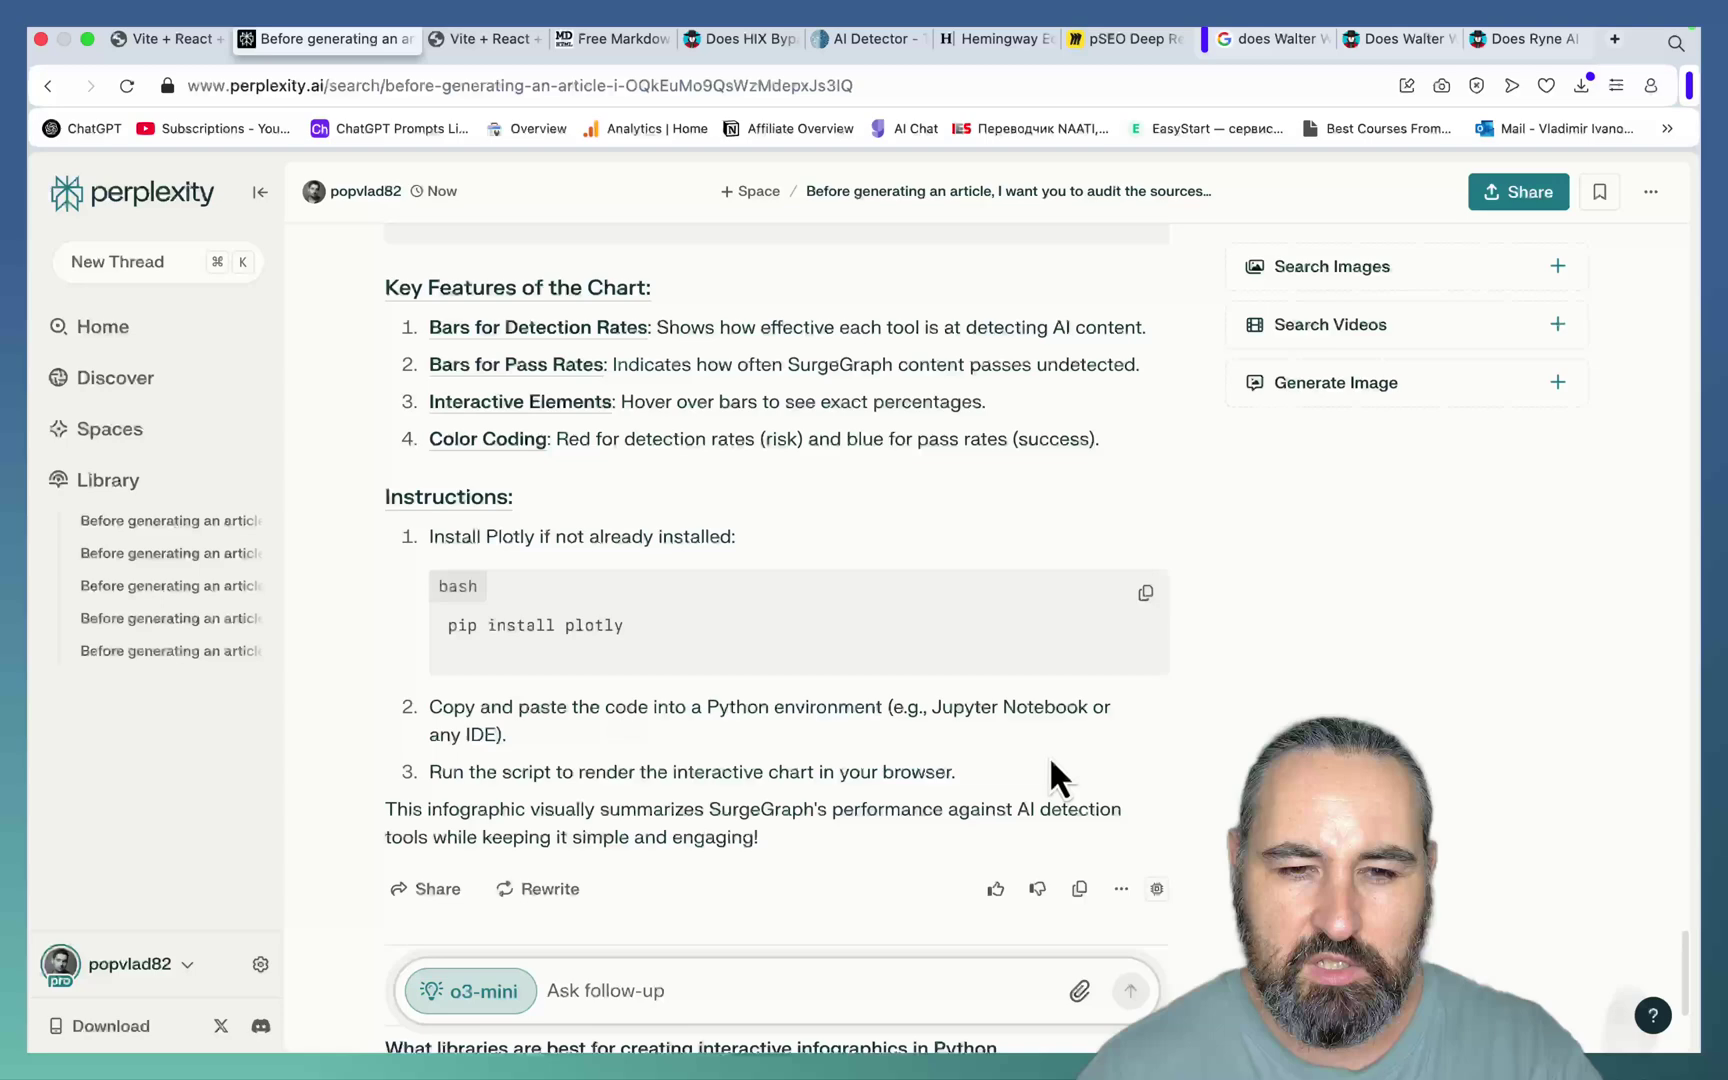
{"action": "scroll", "coordinate": [1049, 755], "scroll_direction": "up", "scroll_amount": 6}
{"action": "scroll", "coordinate": [1049, 755], "scroll_direction": "up", "scroll_amount": 5}
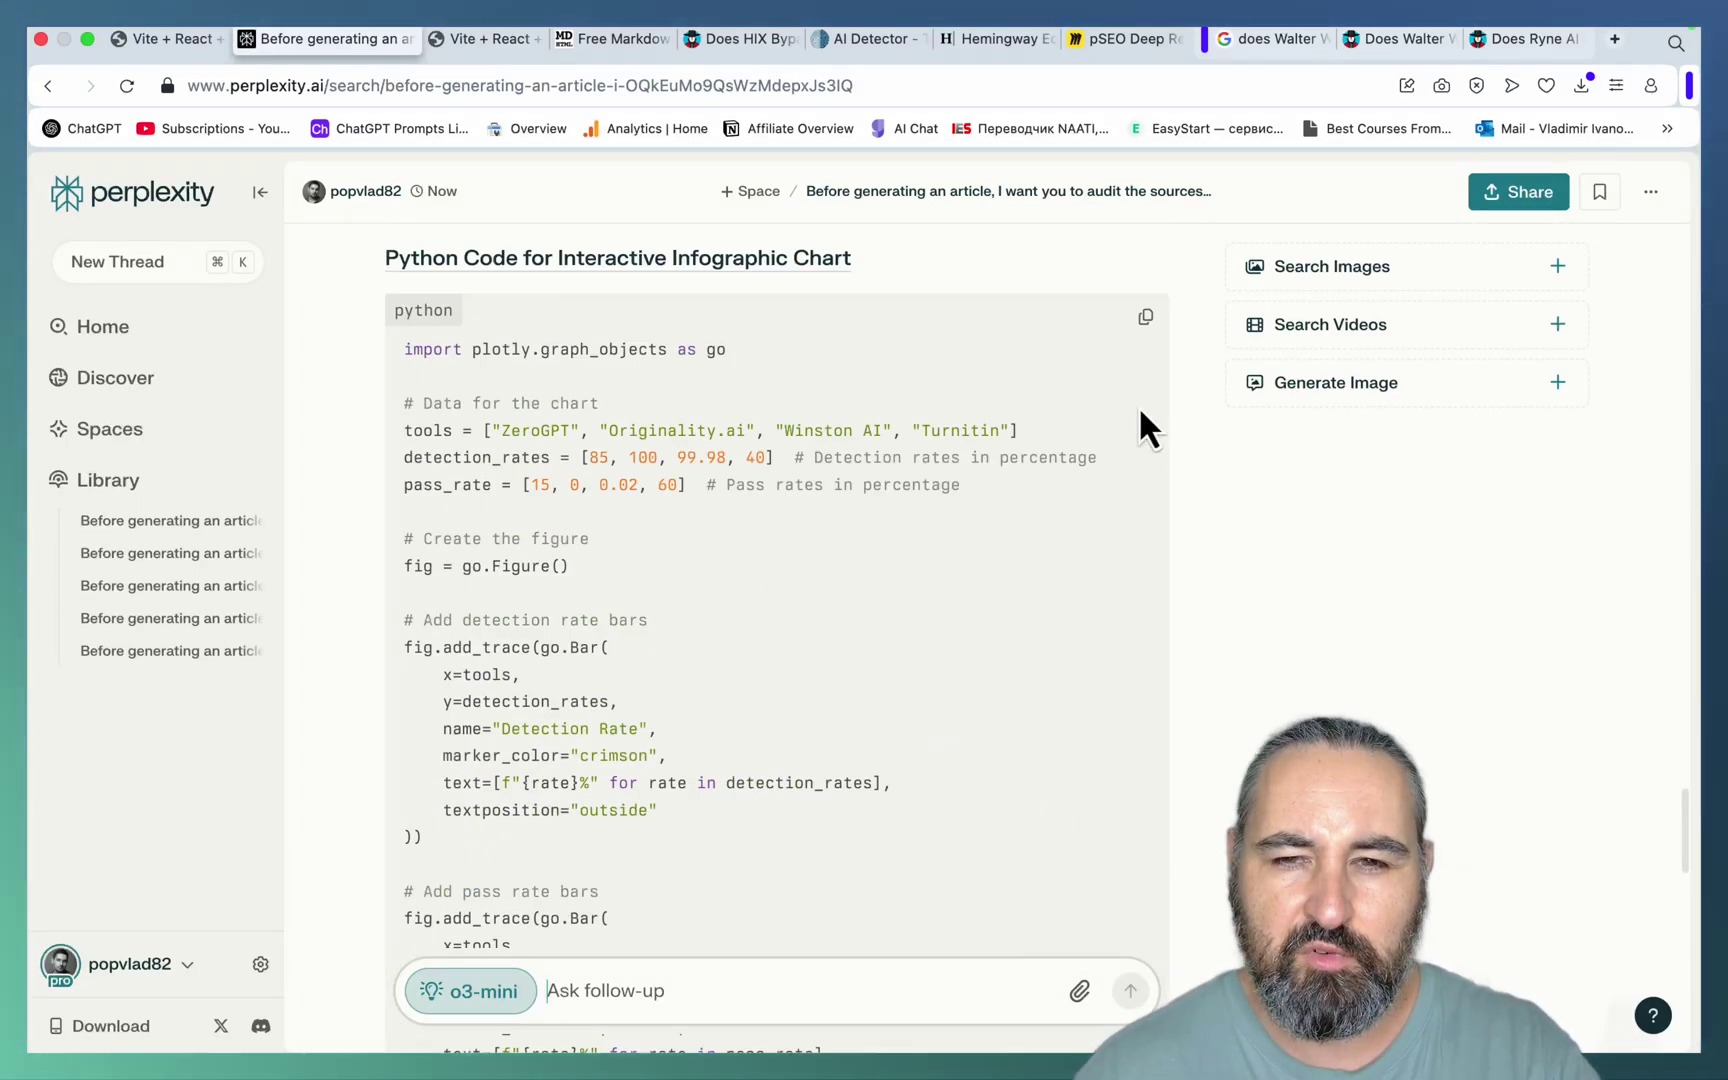
{"action": "left_click", "coordinate": [1147, 320]}
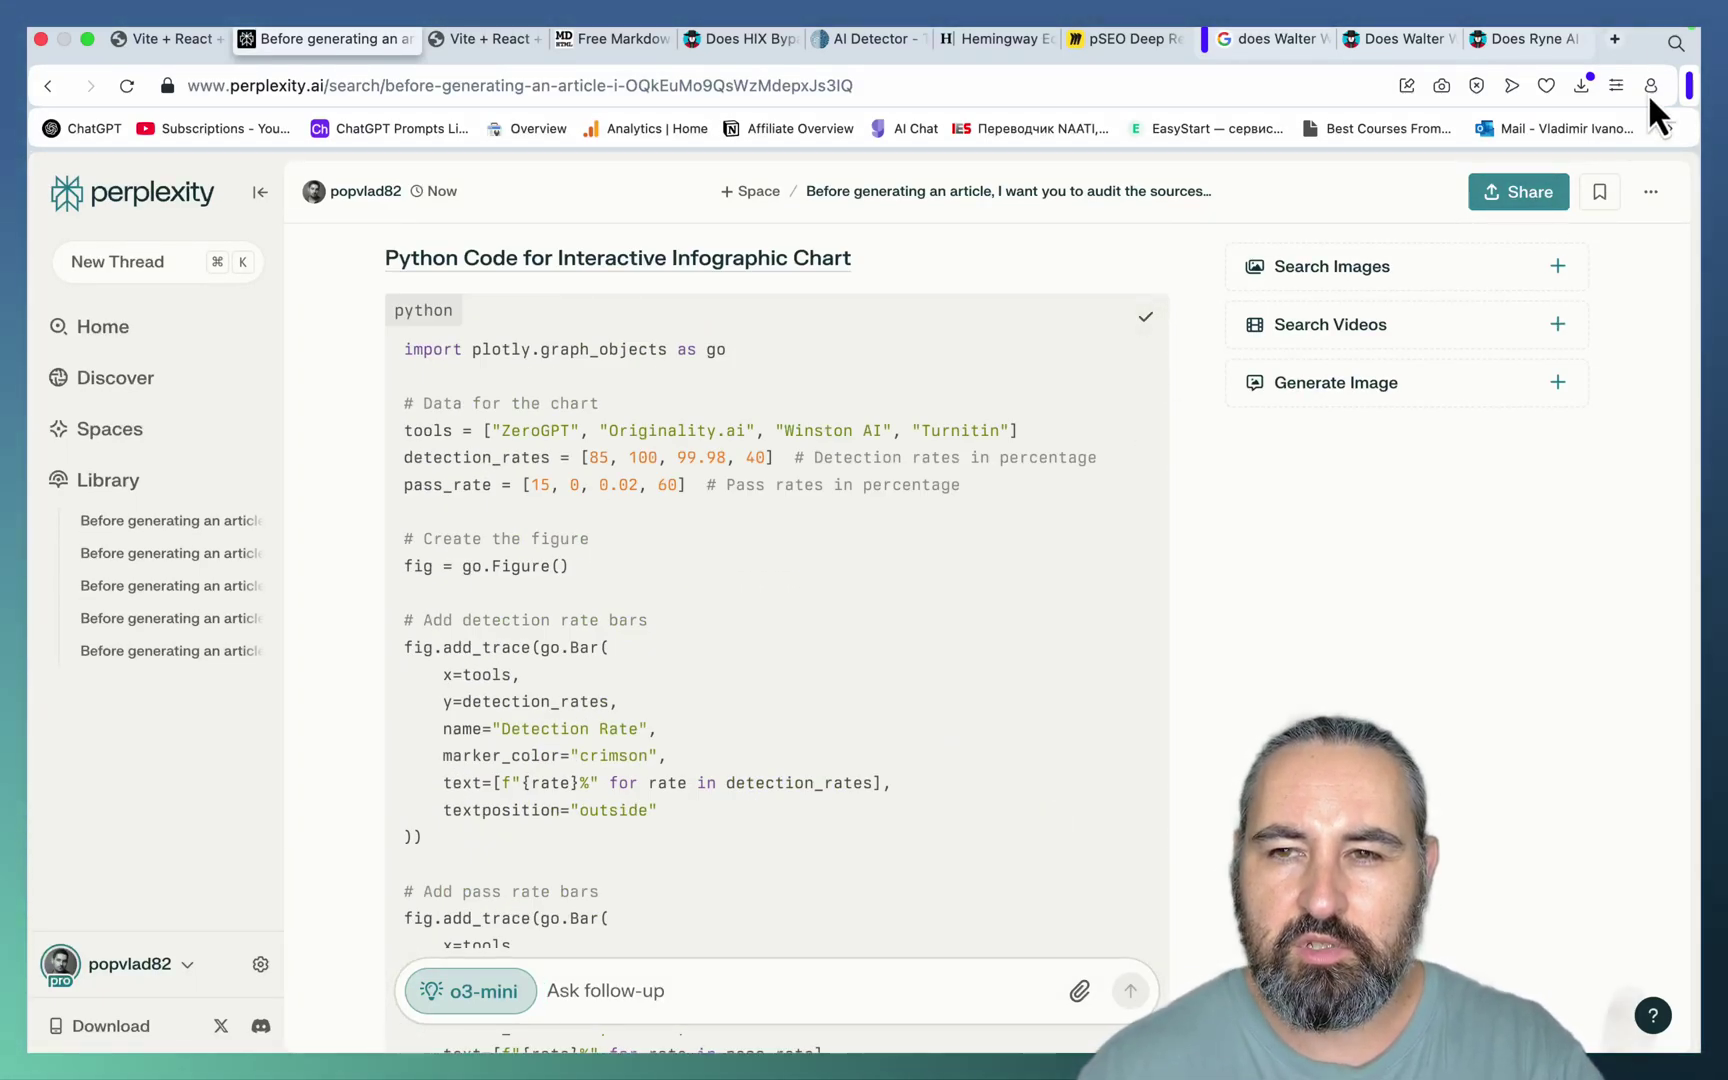
Step: Send the Plotly code to ChatGPT o3-mini-high to convert into WordPress-embeddable HTML
{"action": "left_click", "coordinate": [1616, 38]}
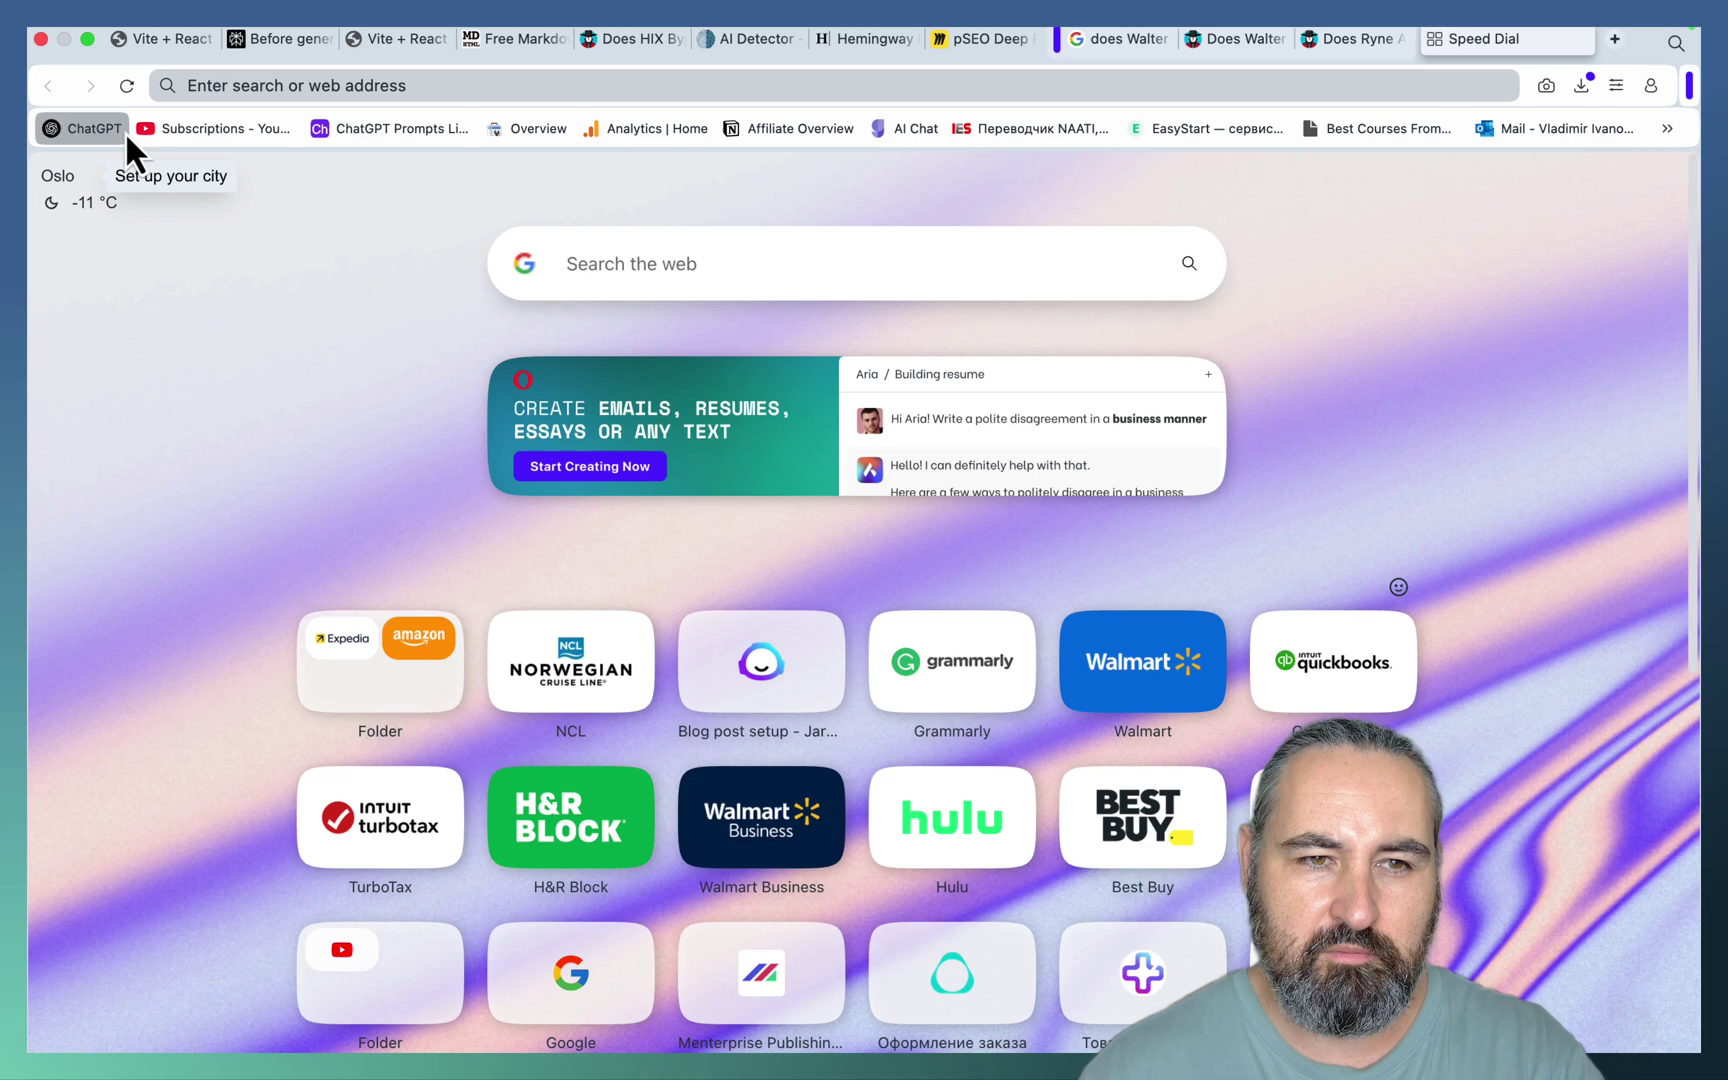
{"action": "left_click", "coordinate": [94, 130]}
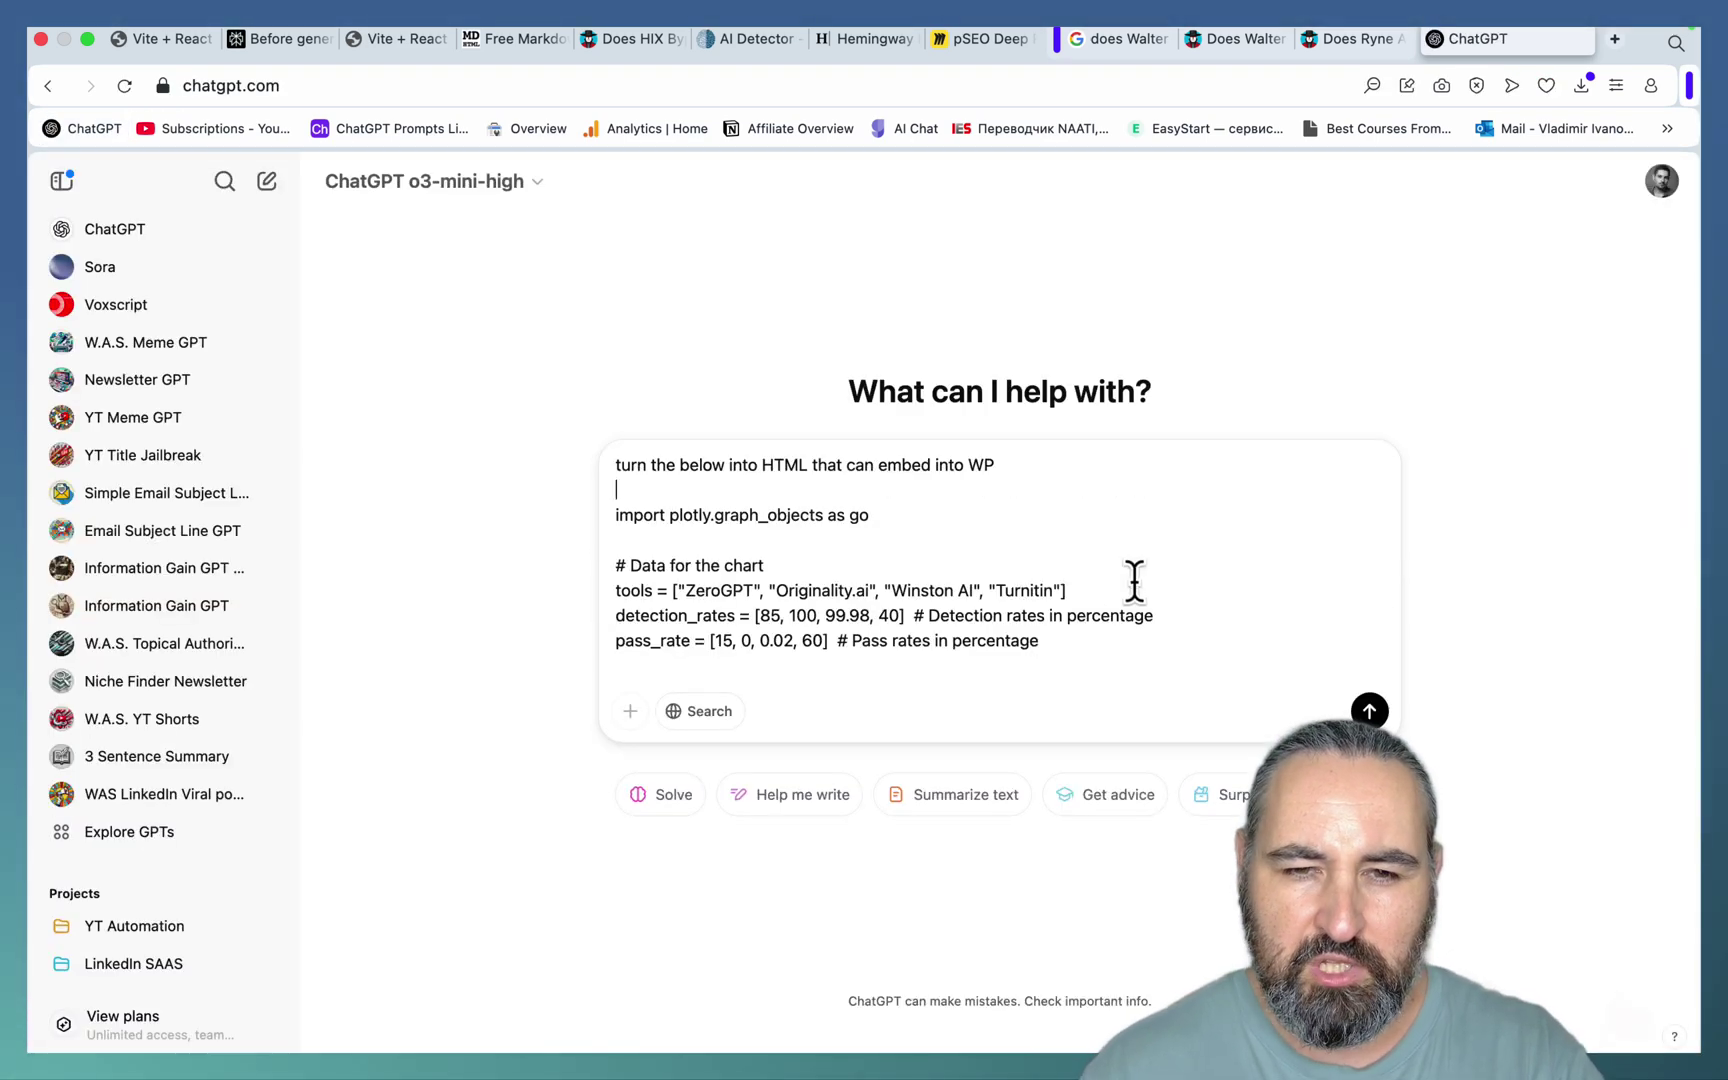
{"action": "key", "text": "Return"}
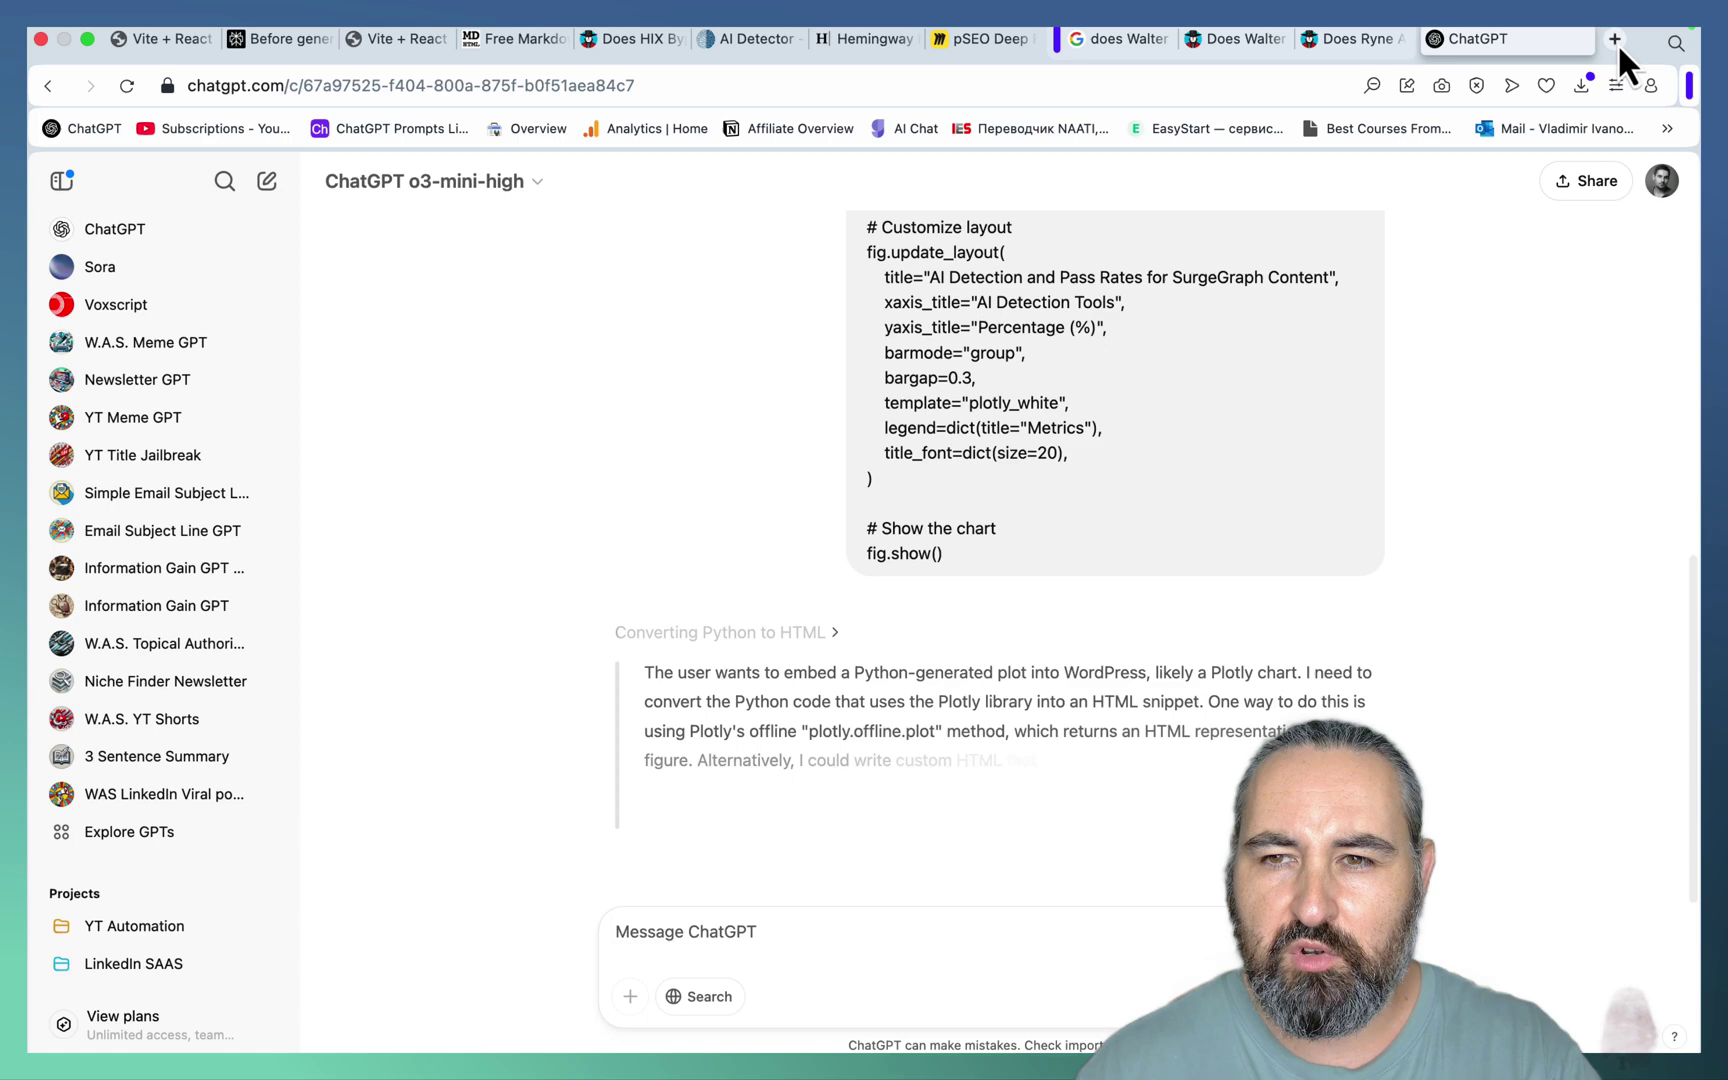
{"action": "left_click", "coordinate": [1615, 39]}
Step: Open Code Beautify's HTML Viewer and dismiss the pop-up ad
{"action": "type", "text": "code"}
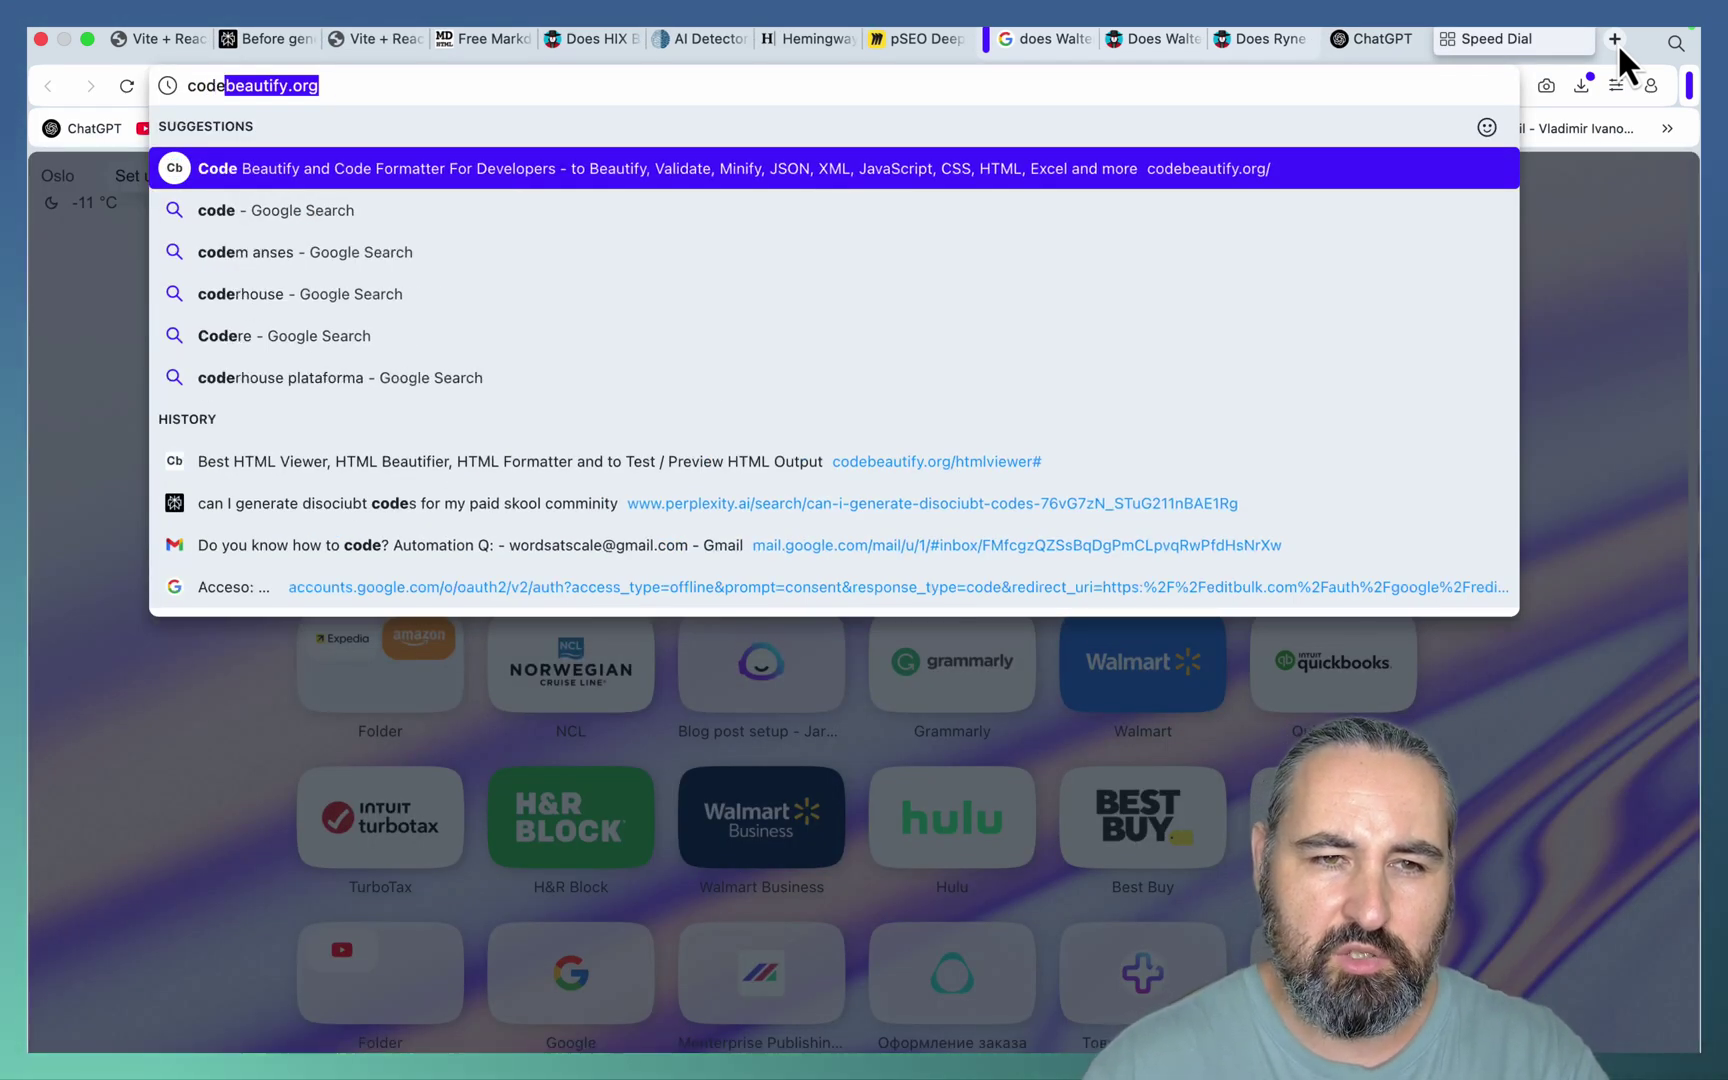
{"action": "key", "text": "Return"}
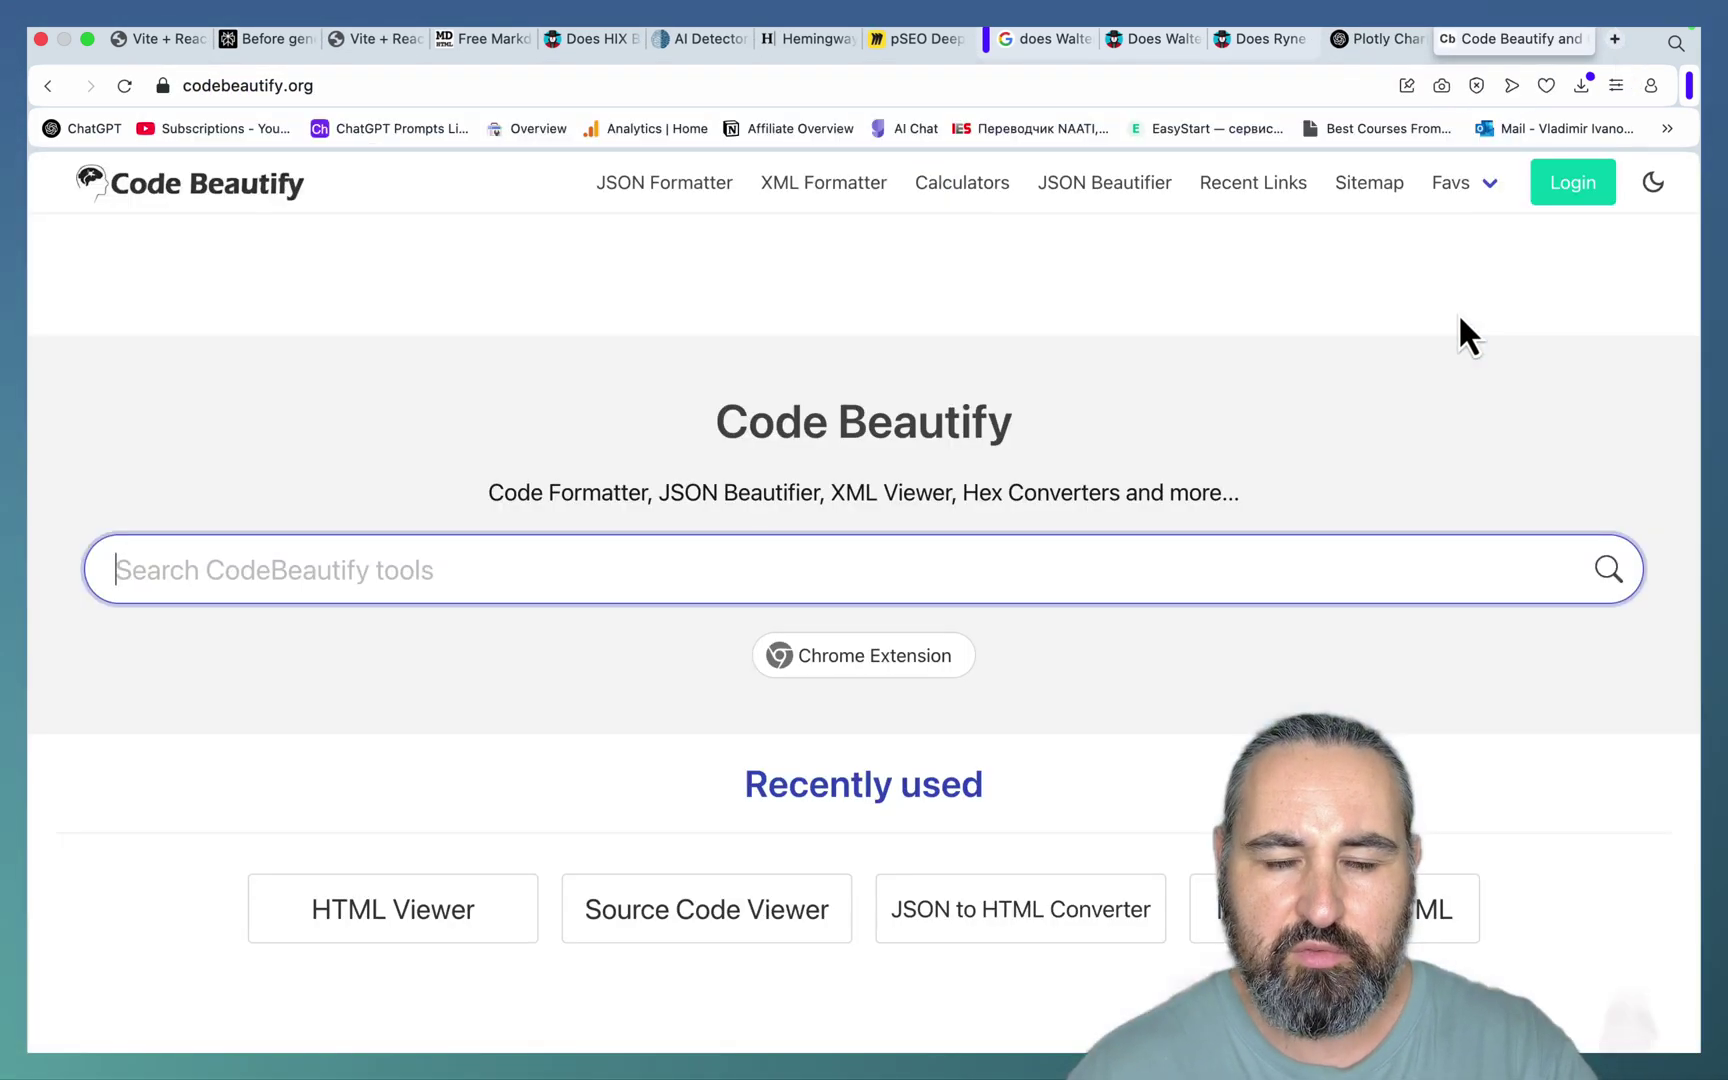
{"action": "left_click", "coordinate": [408, 932]}
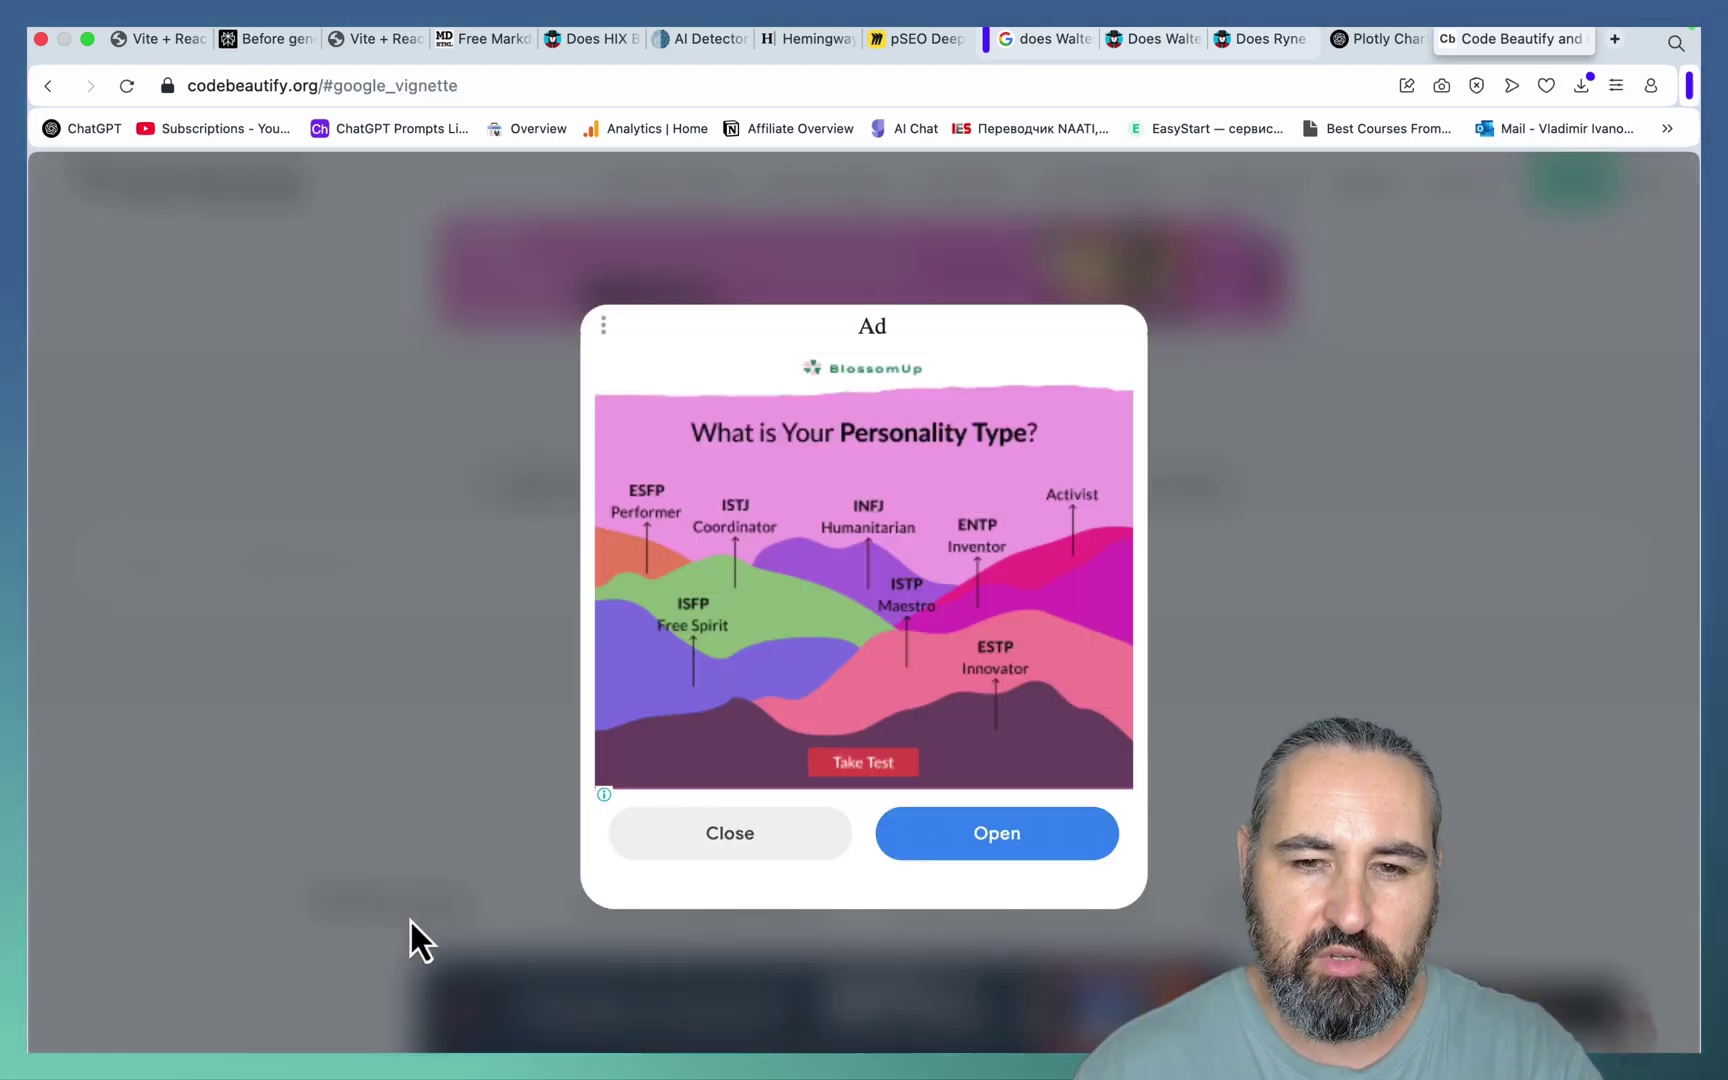
{"action": "left_click", "coordinate": [733, 858]}
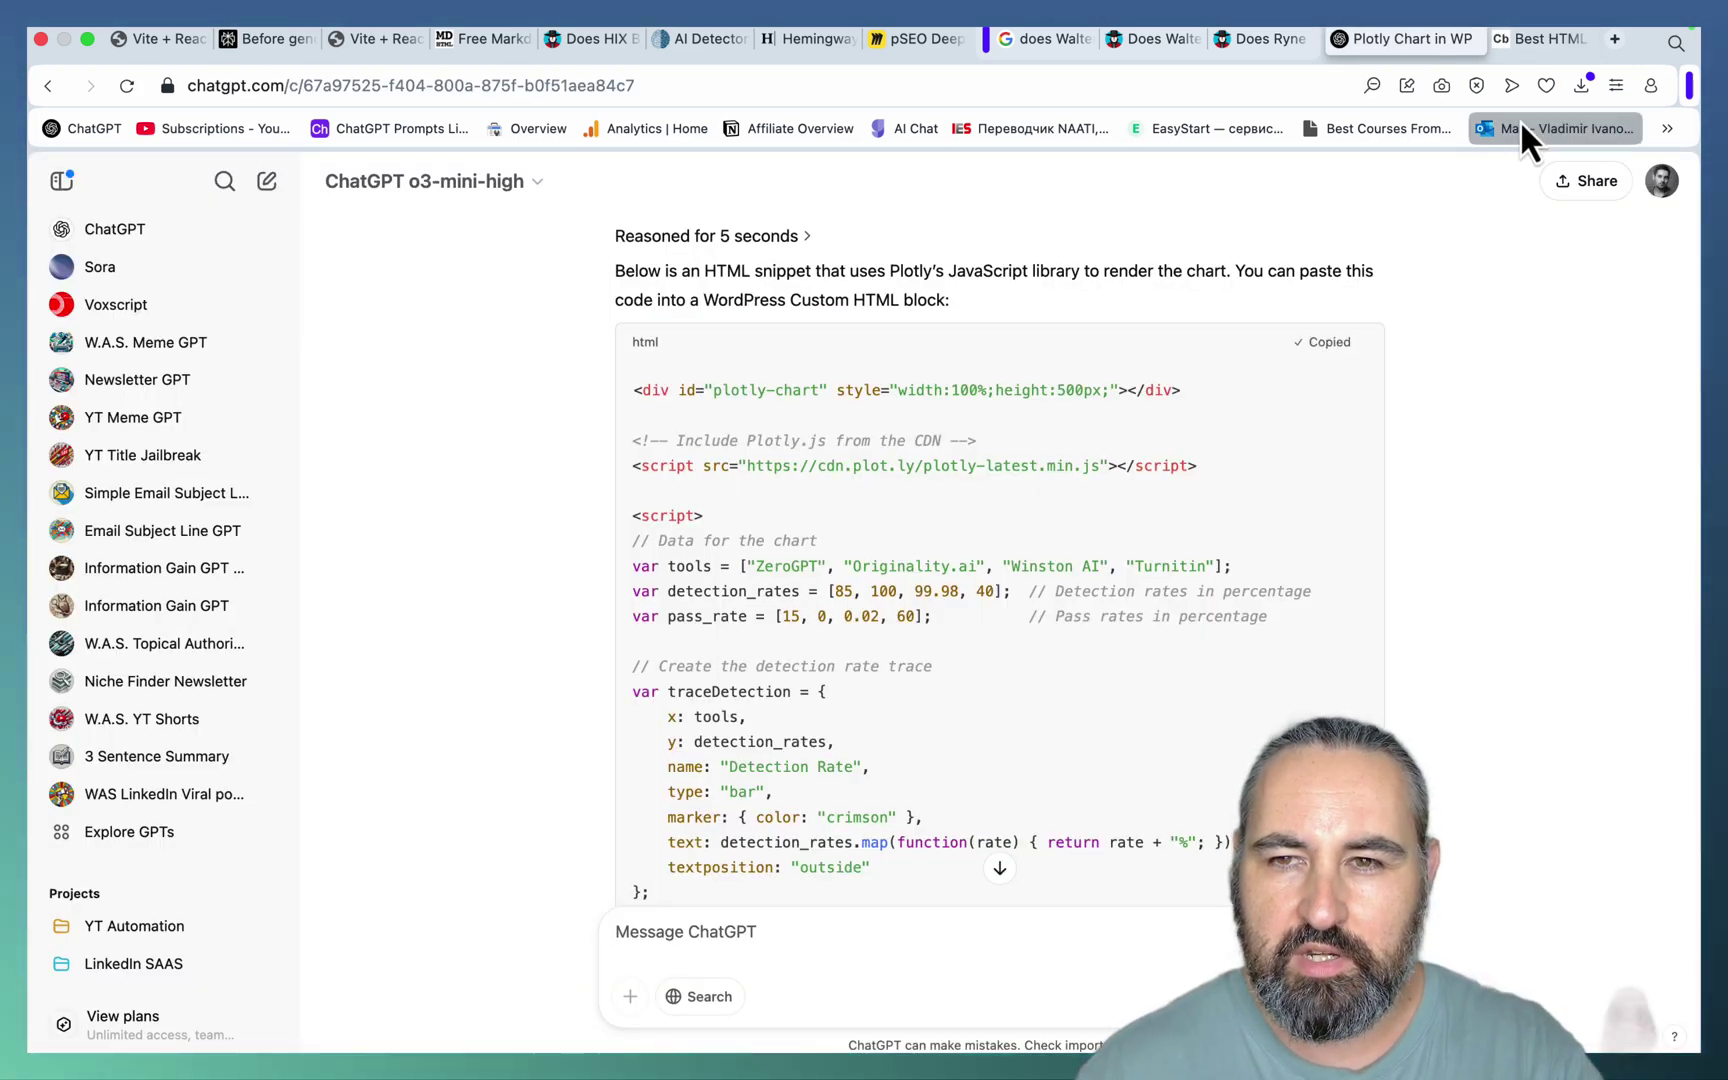
Step: Paste the Plotly code and preview the rendered detection and pass rate bar chart
{"action": "left_click", "coordinate": [1537, 40]}
{"action": "left_click", "coordinate": [484, 487]}
{"action": "key", "text": "super+v"}
{"action": "left_click", "coordinate": [1640, 427]}
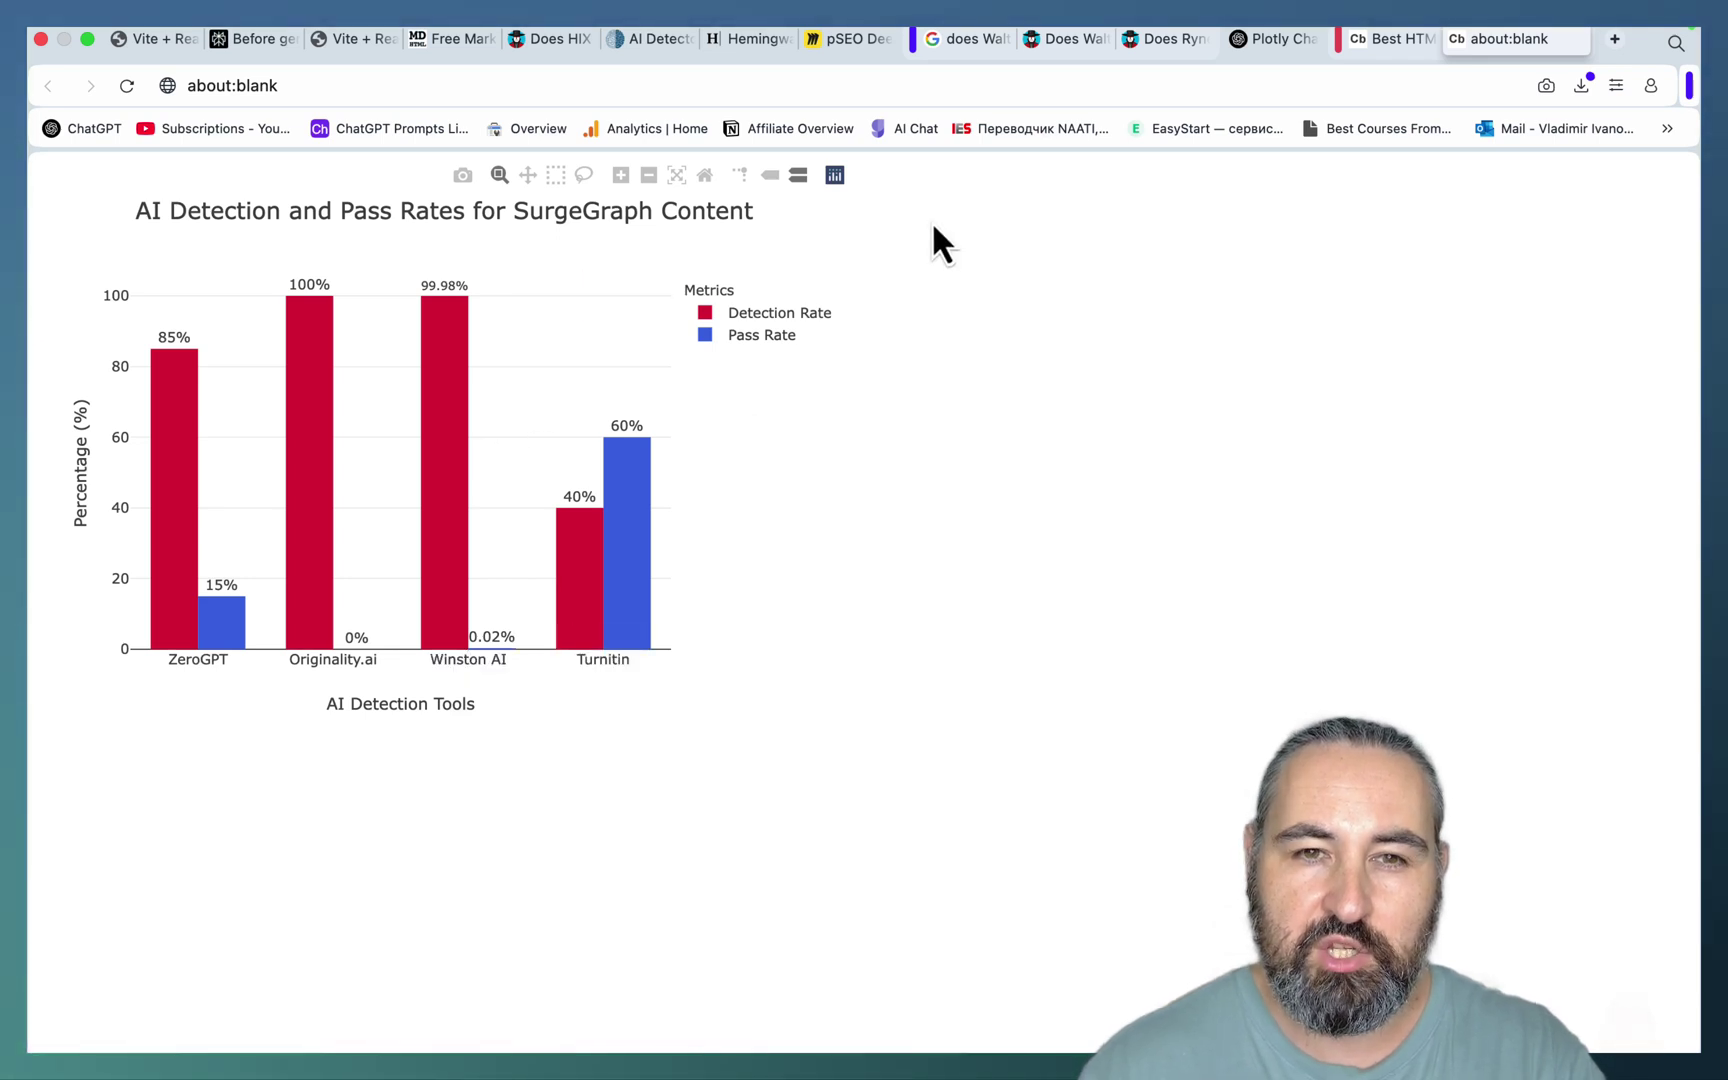
{"action": "key", "text": "super+w"}
{"action": "key", "text": "super+w"}
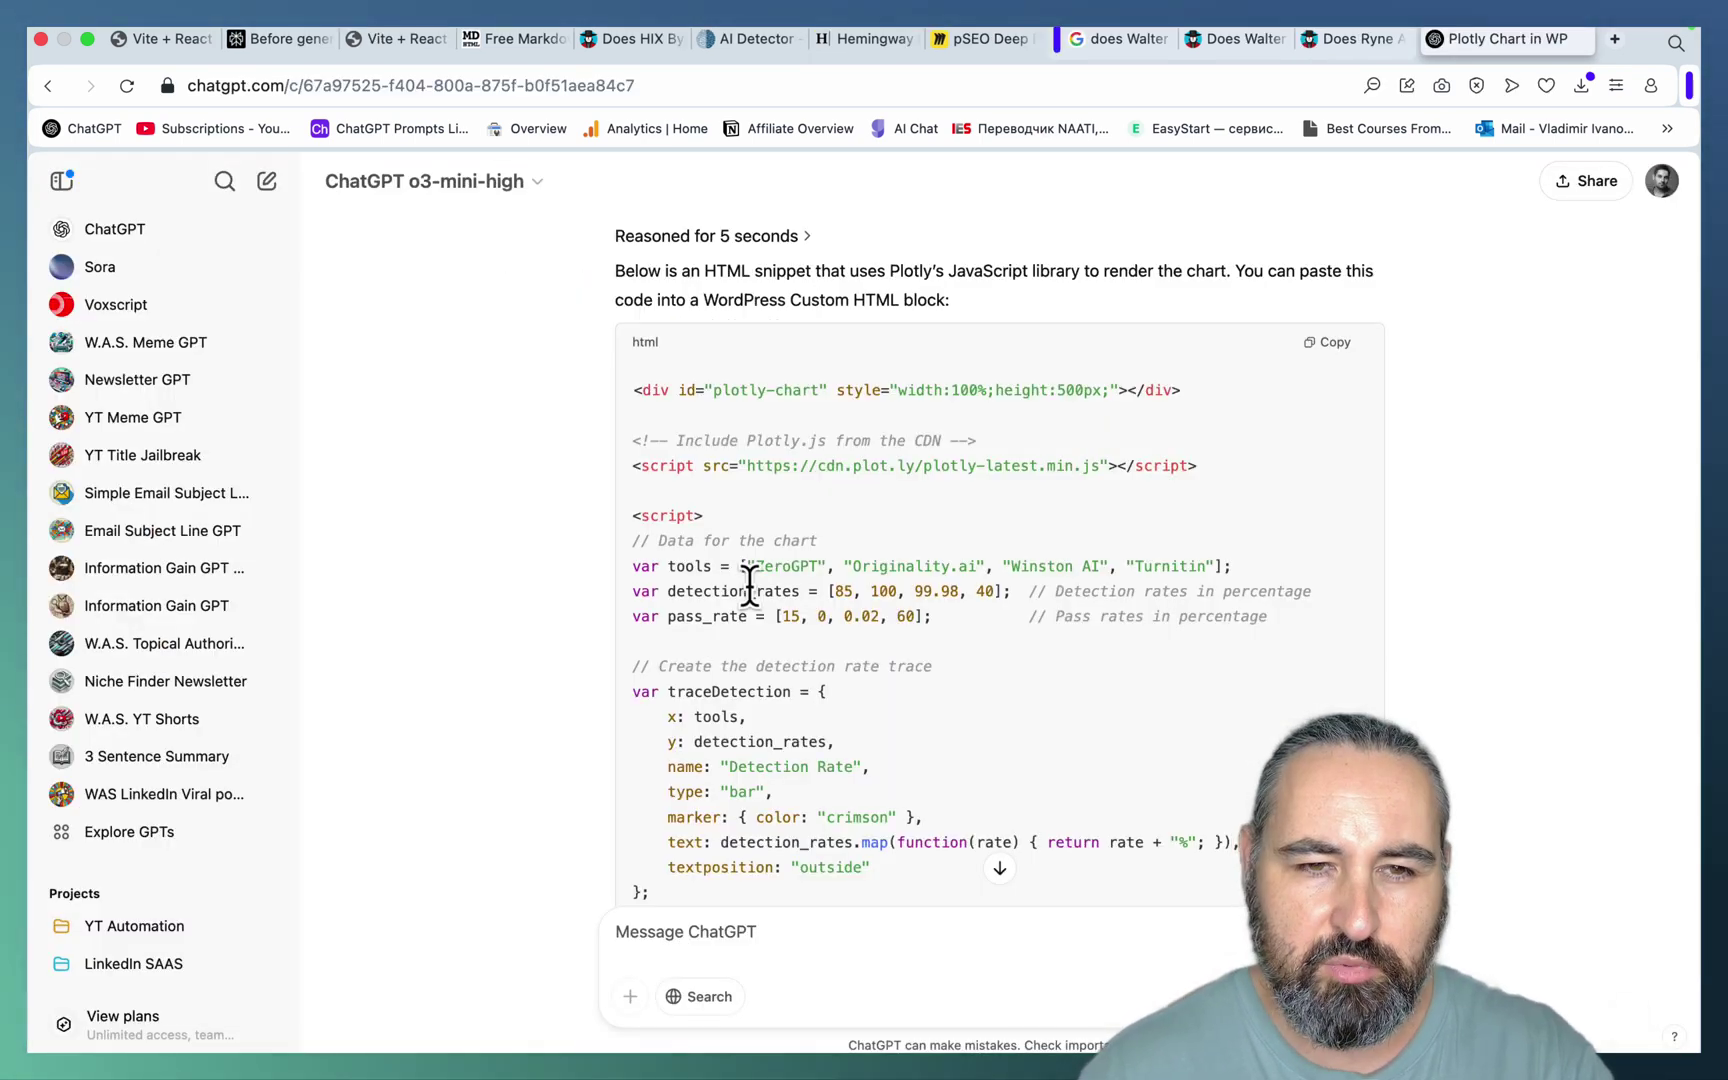
Step: Submit a custom Perplexity image prompt: cyber-style art reading 'Does Surge Graph Pass AI Detection?'
{"action": "left_click", "coordinate": [306, 46]}
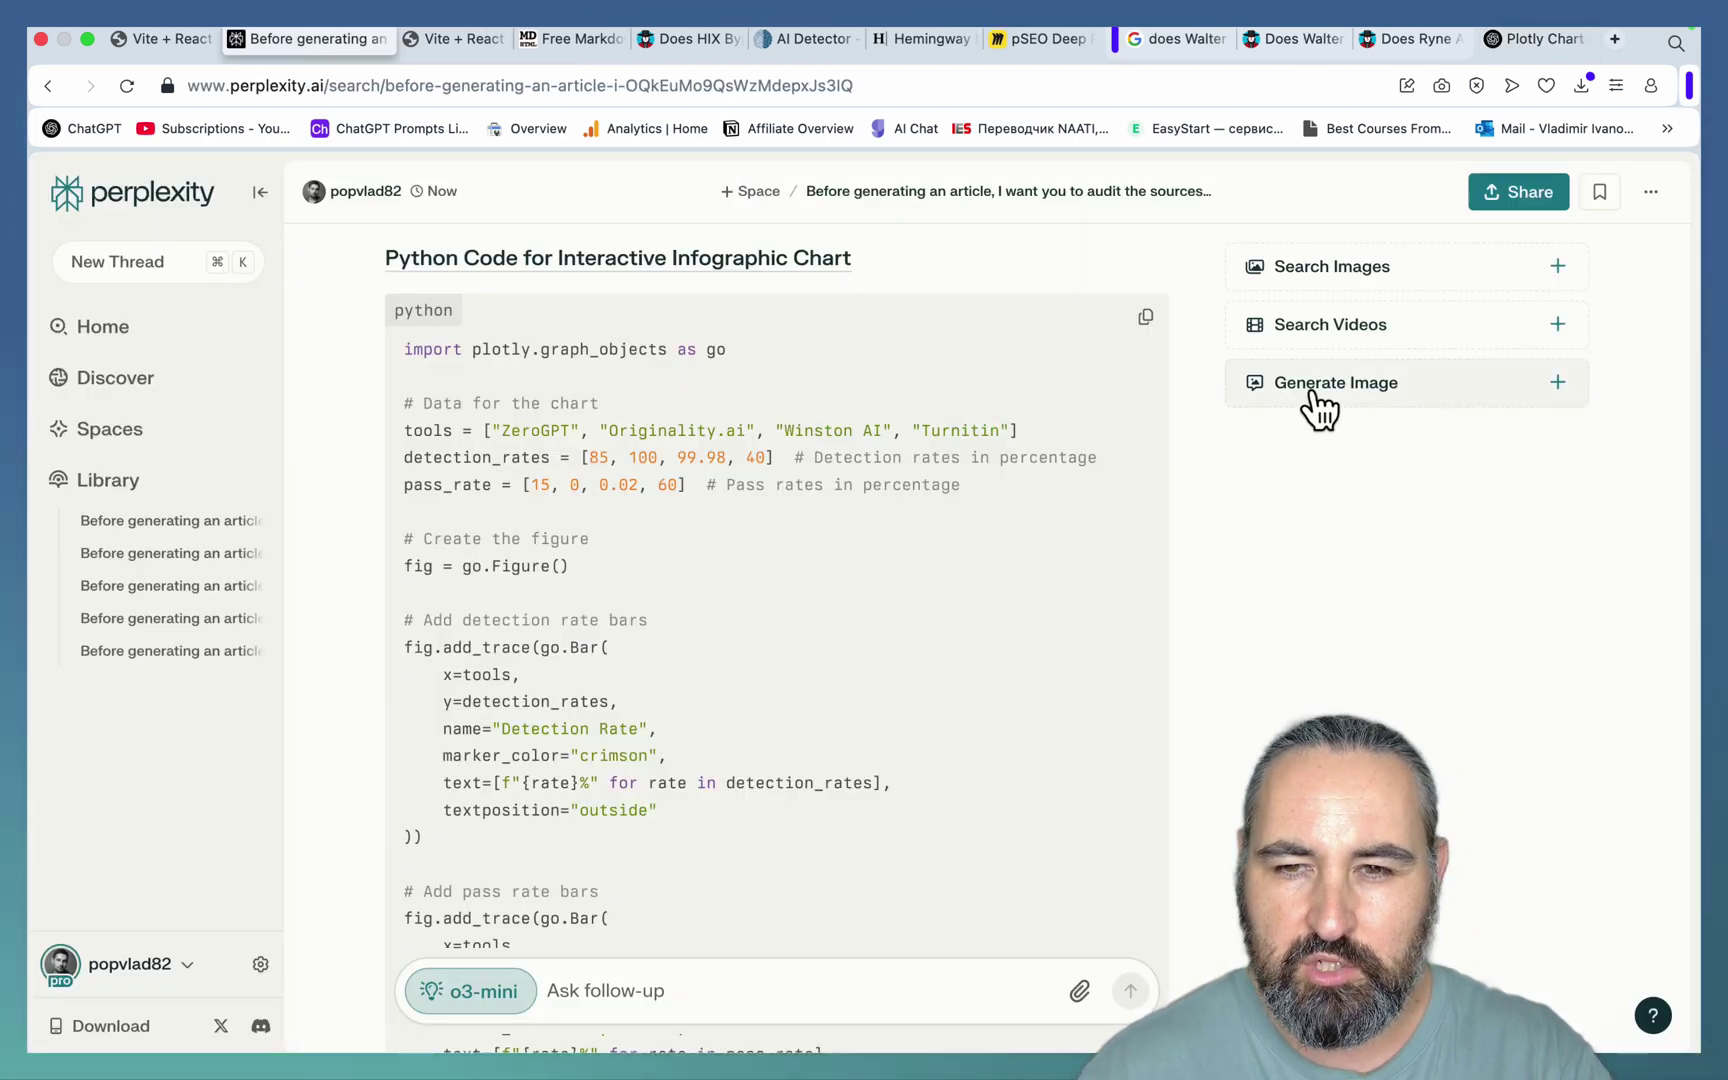
{"action": "left_click", "coordinate": [1558, 386]}
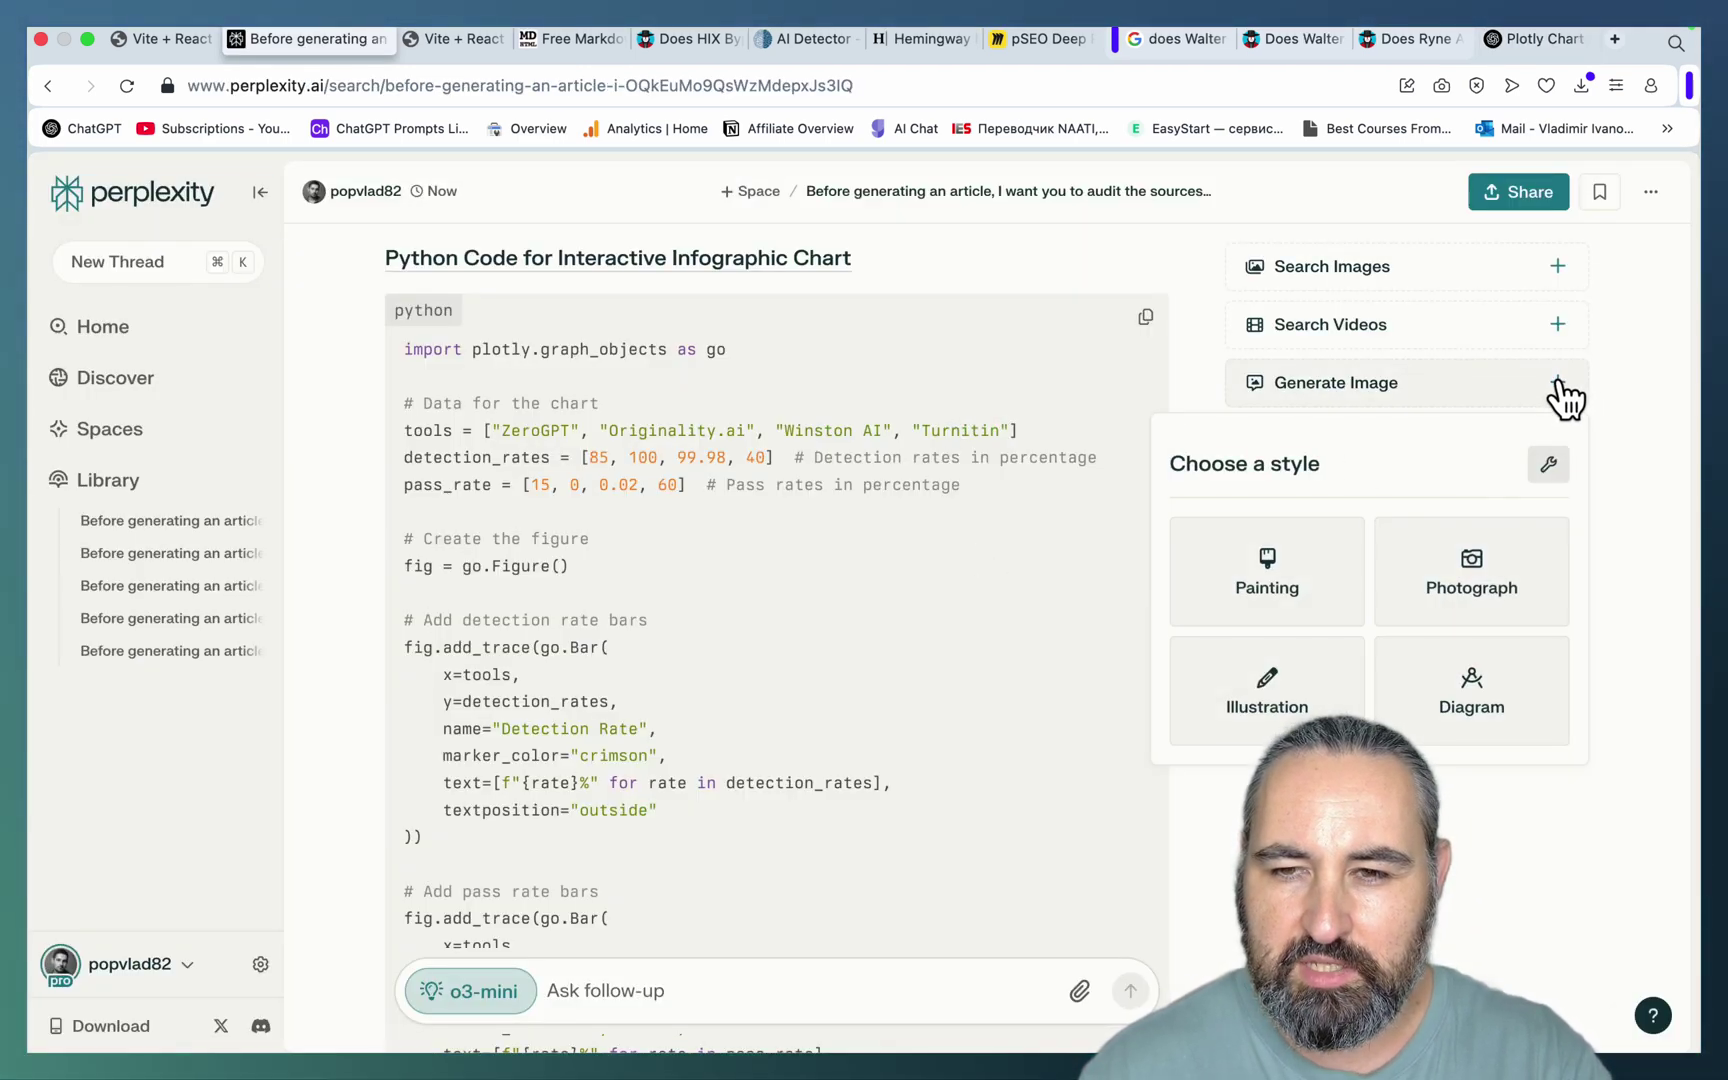
{"action": "left_click", "coordinate": [1549, 465]}
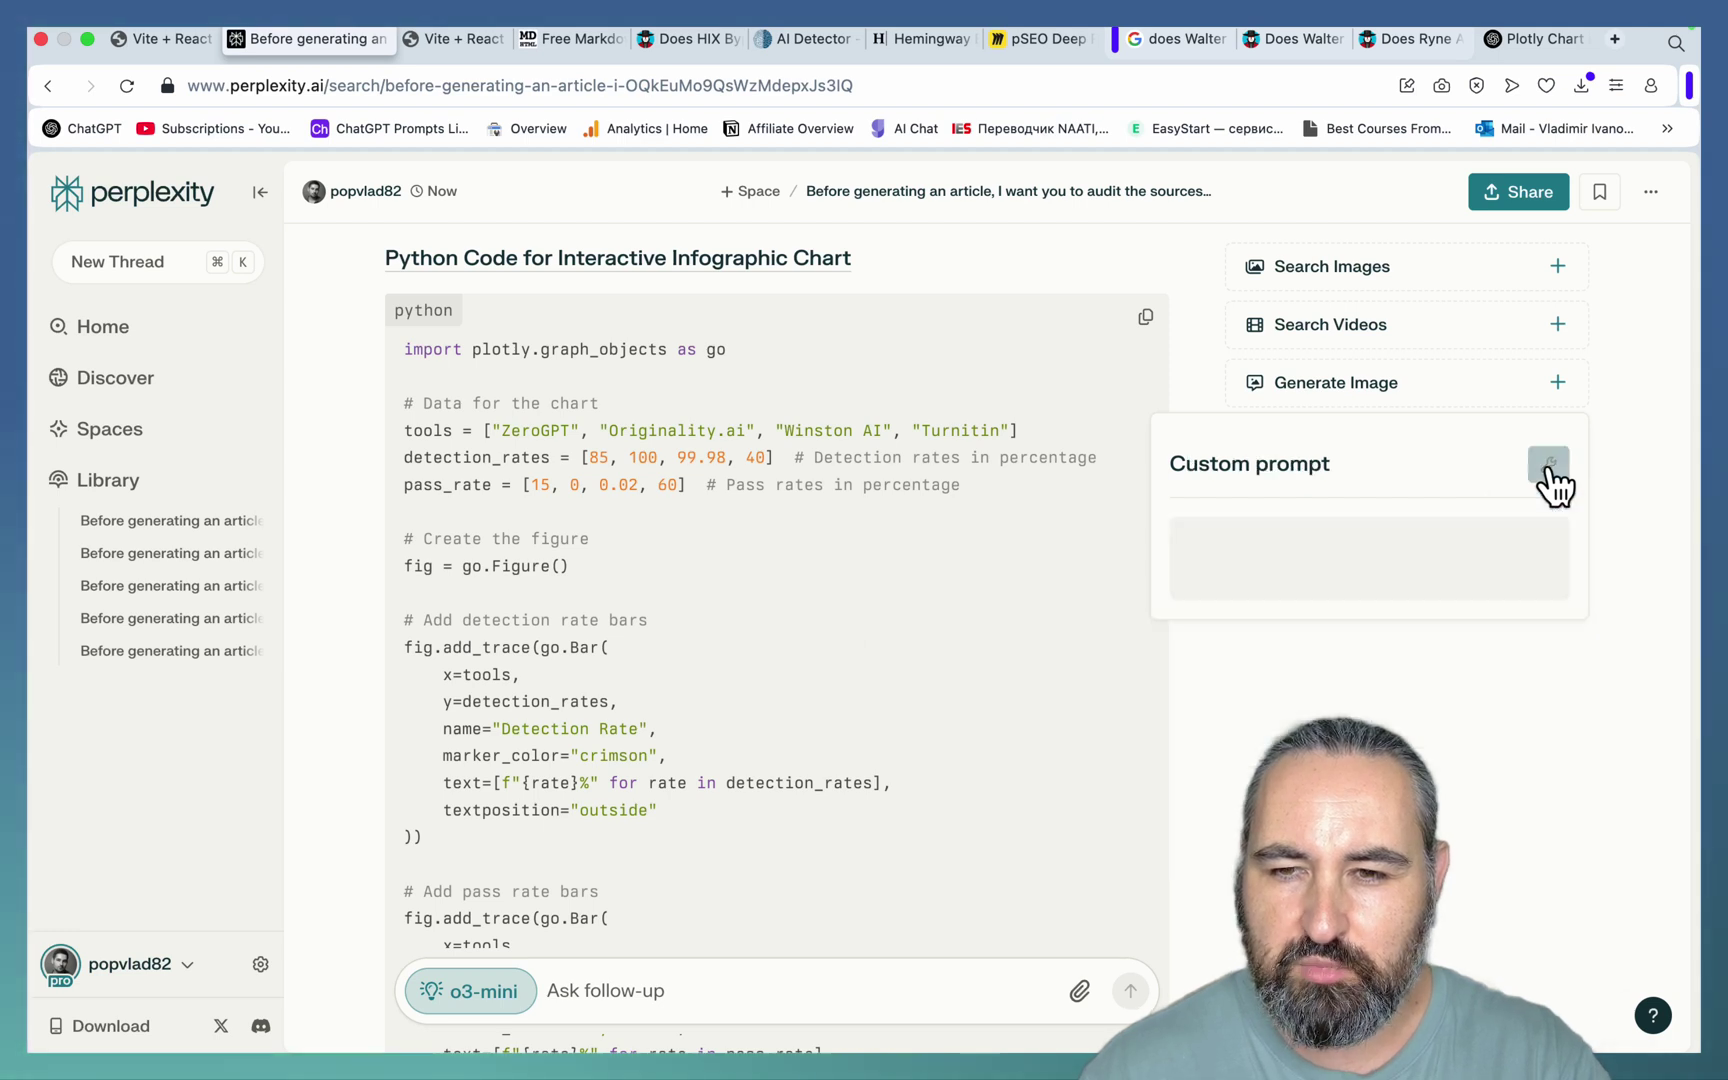
{"action": "left_click", "coordinate": [1223, 667]}
{"action": "key", "text": "super+a"}
{"action": "key", "text": "super+v"}
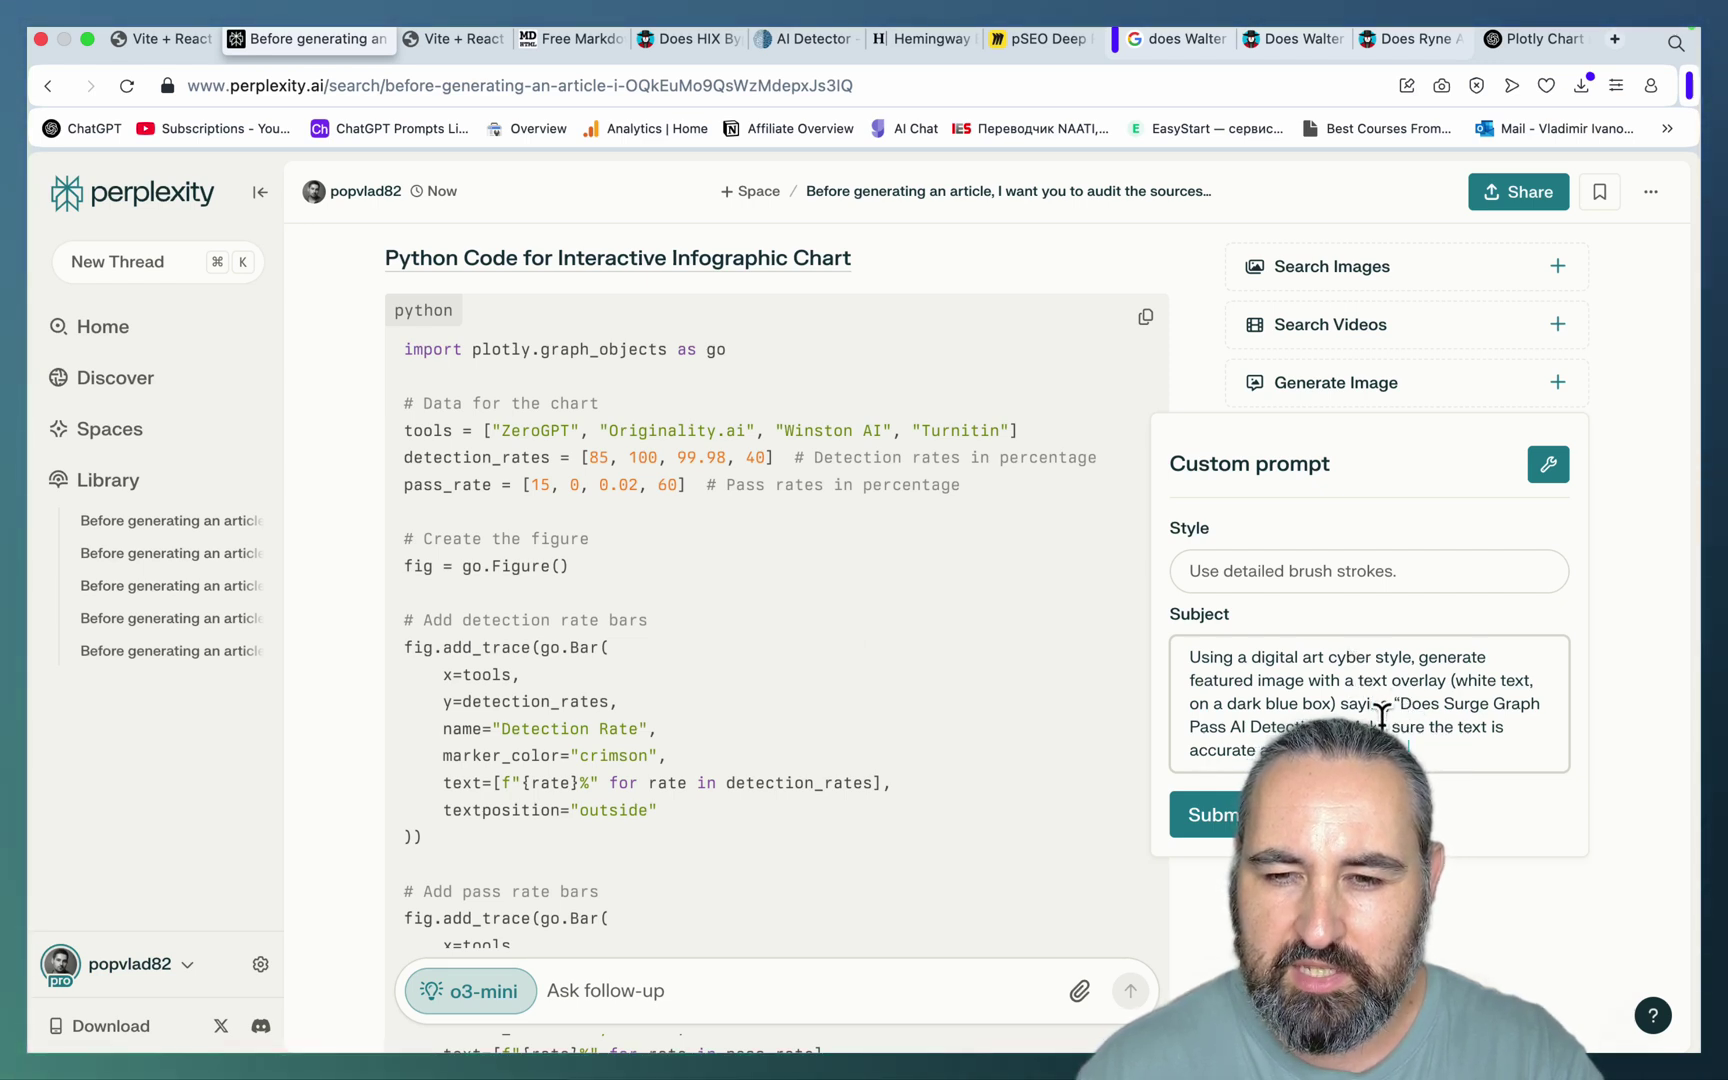
{"action": "left_click_drag", "start_coordinate": [1400, 703], "coordinate": [1335, 727]}
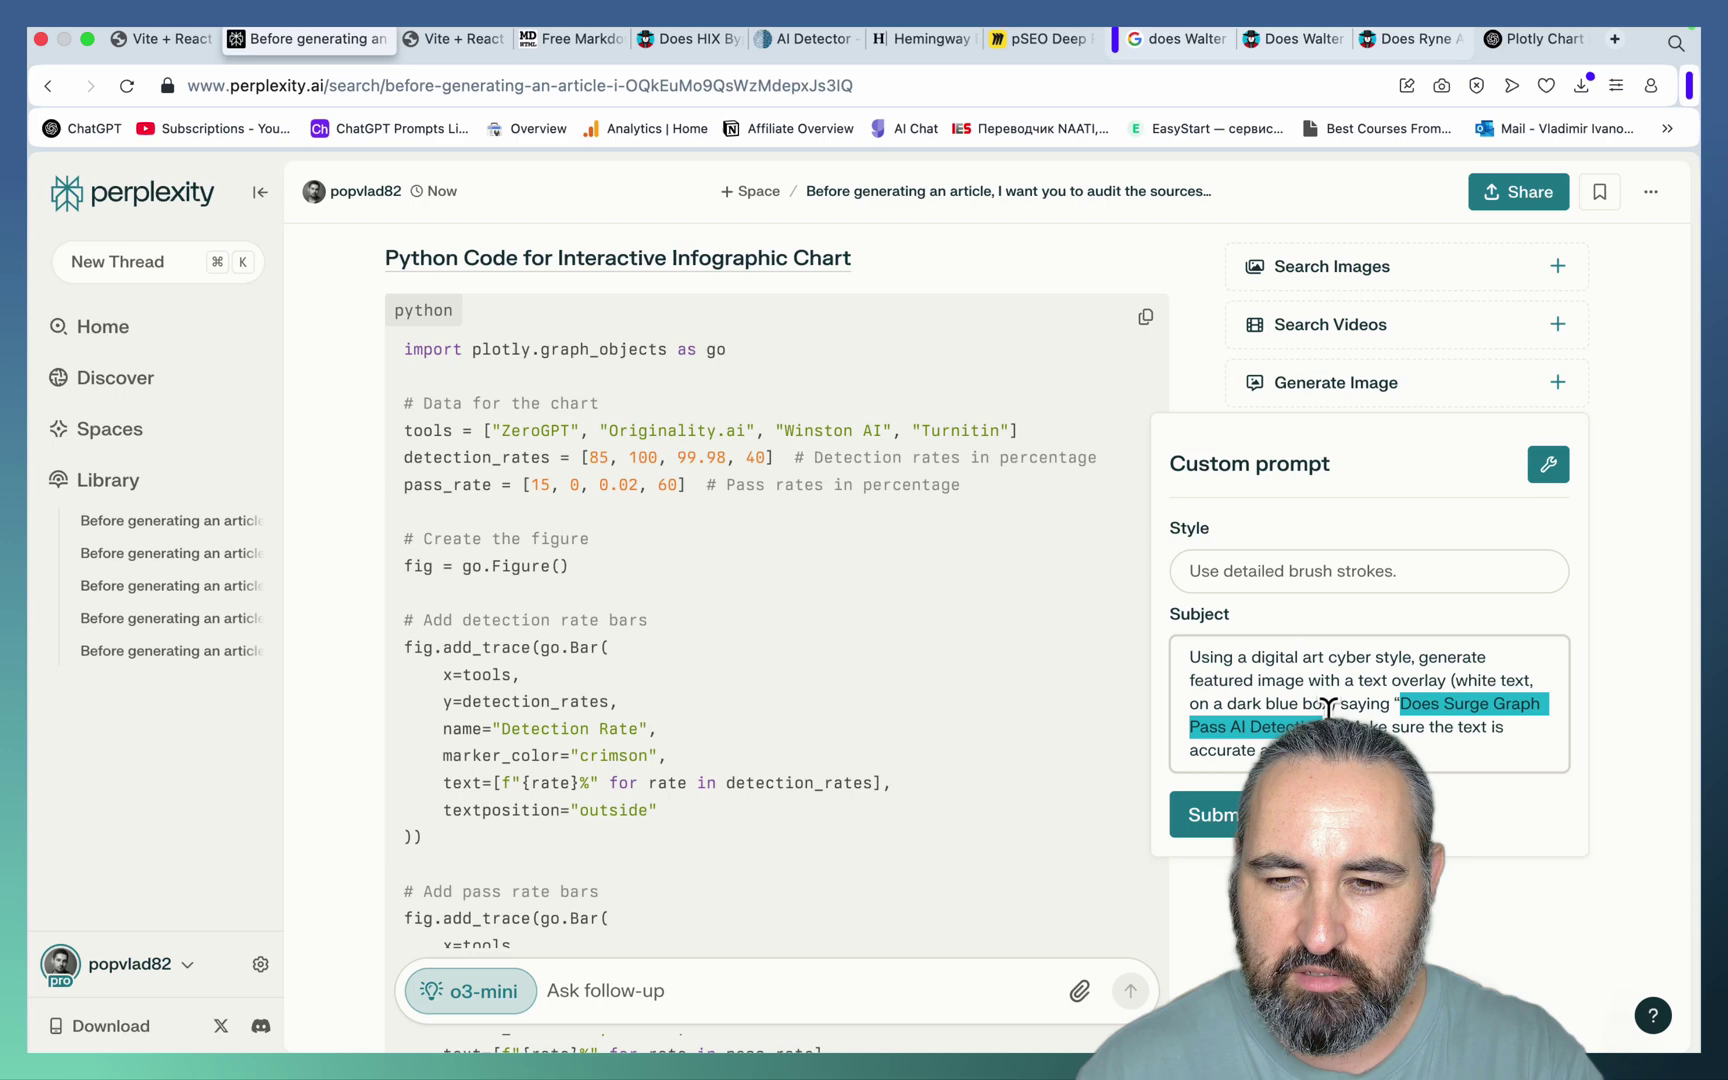
{"action": "left_click", "coordinate": [1203, 823]}
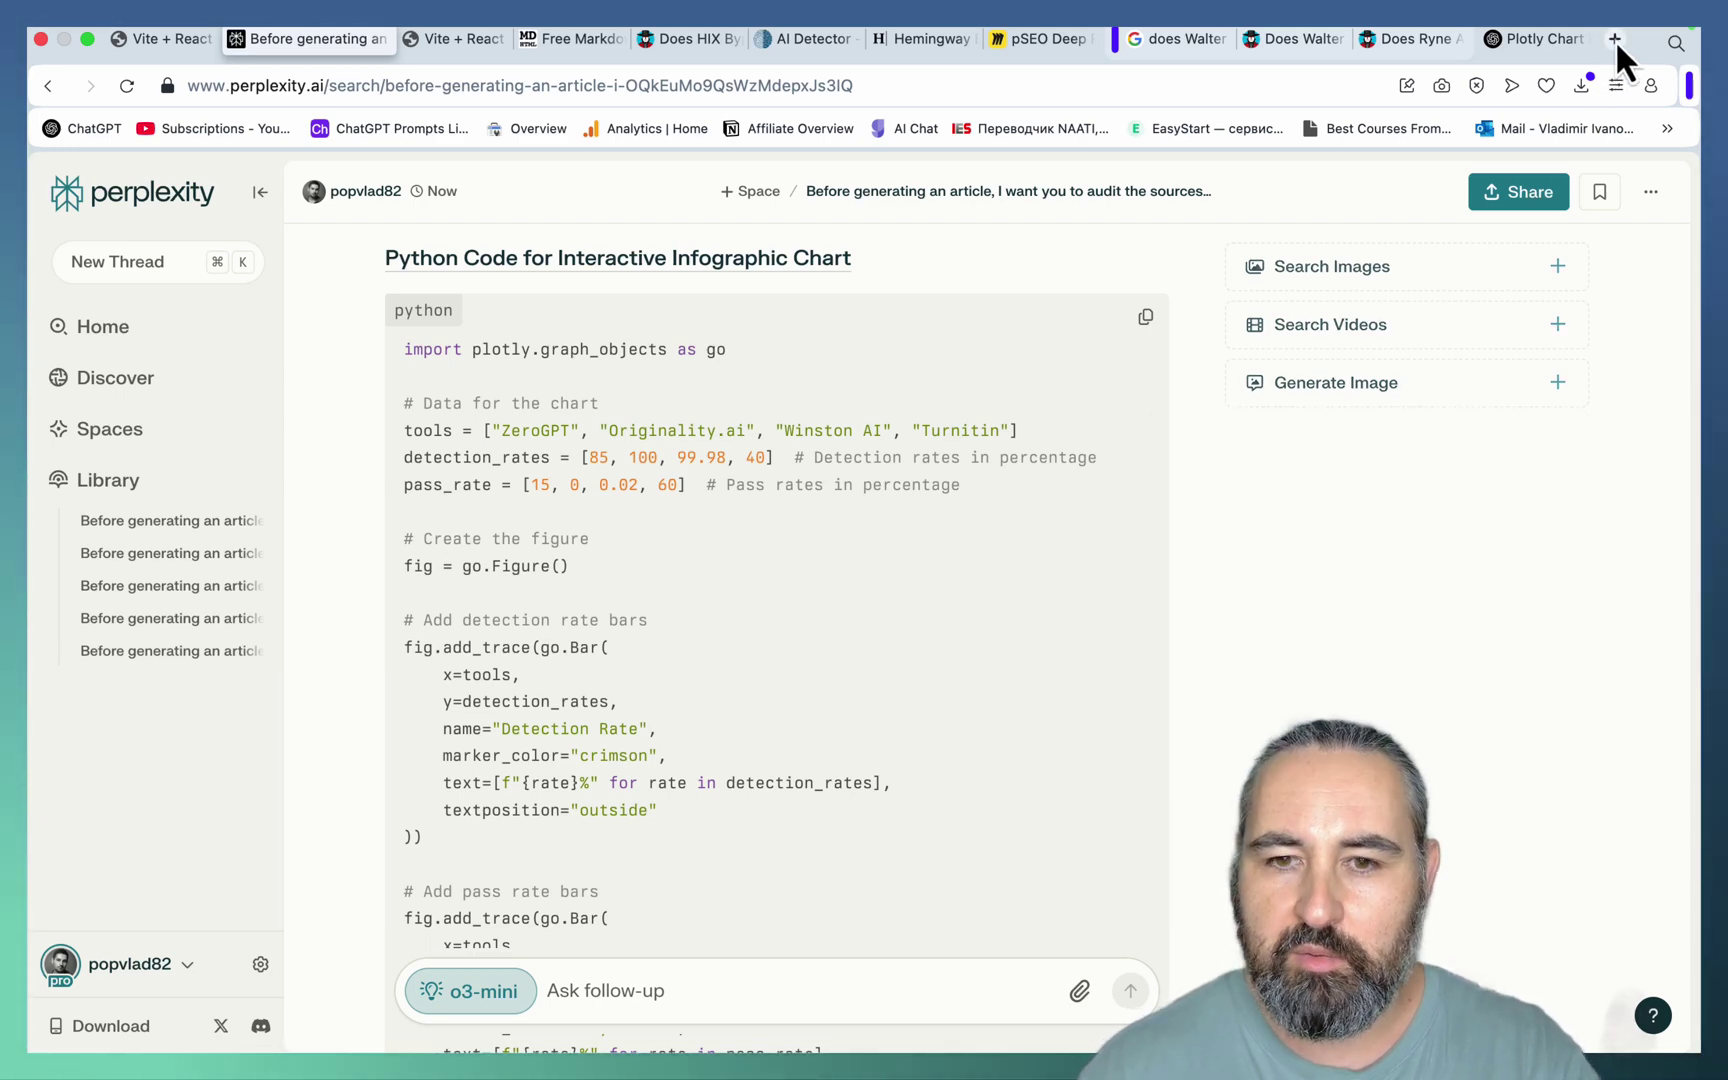
{"action": "left_click", "coordinate": [1615, 39]}
Step: Ask Qwen Chat to create the featured image from the same prompt
{"action": "type", "text": "qwen"}
{"action": "key", "text": "Return"}
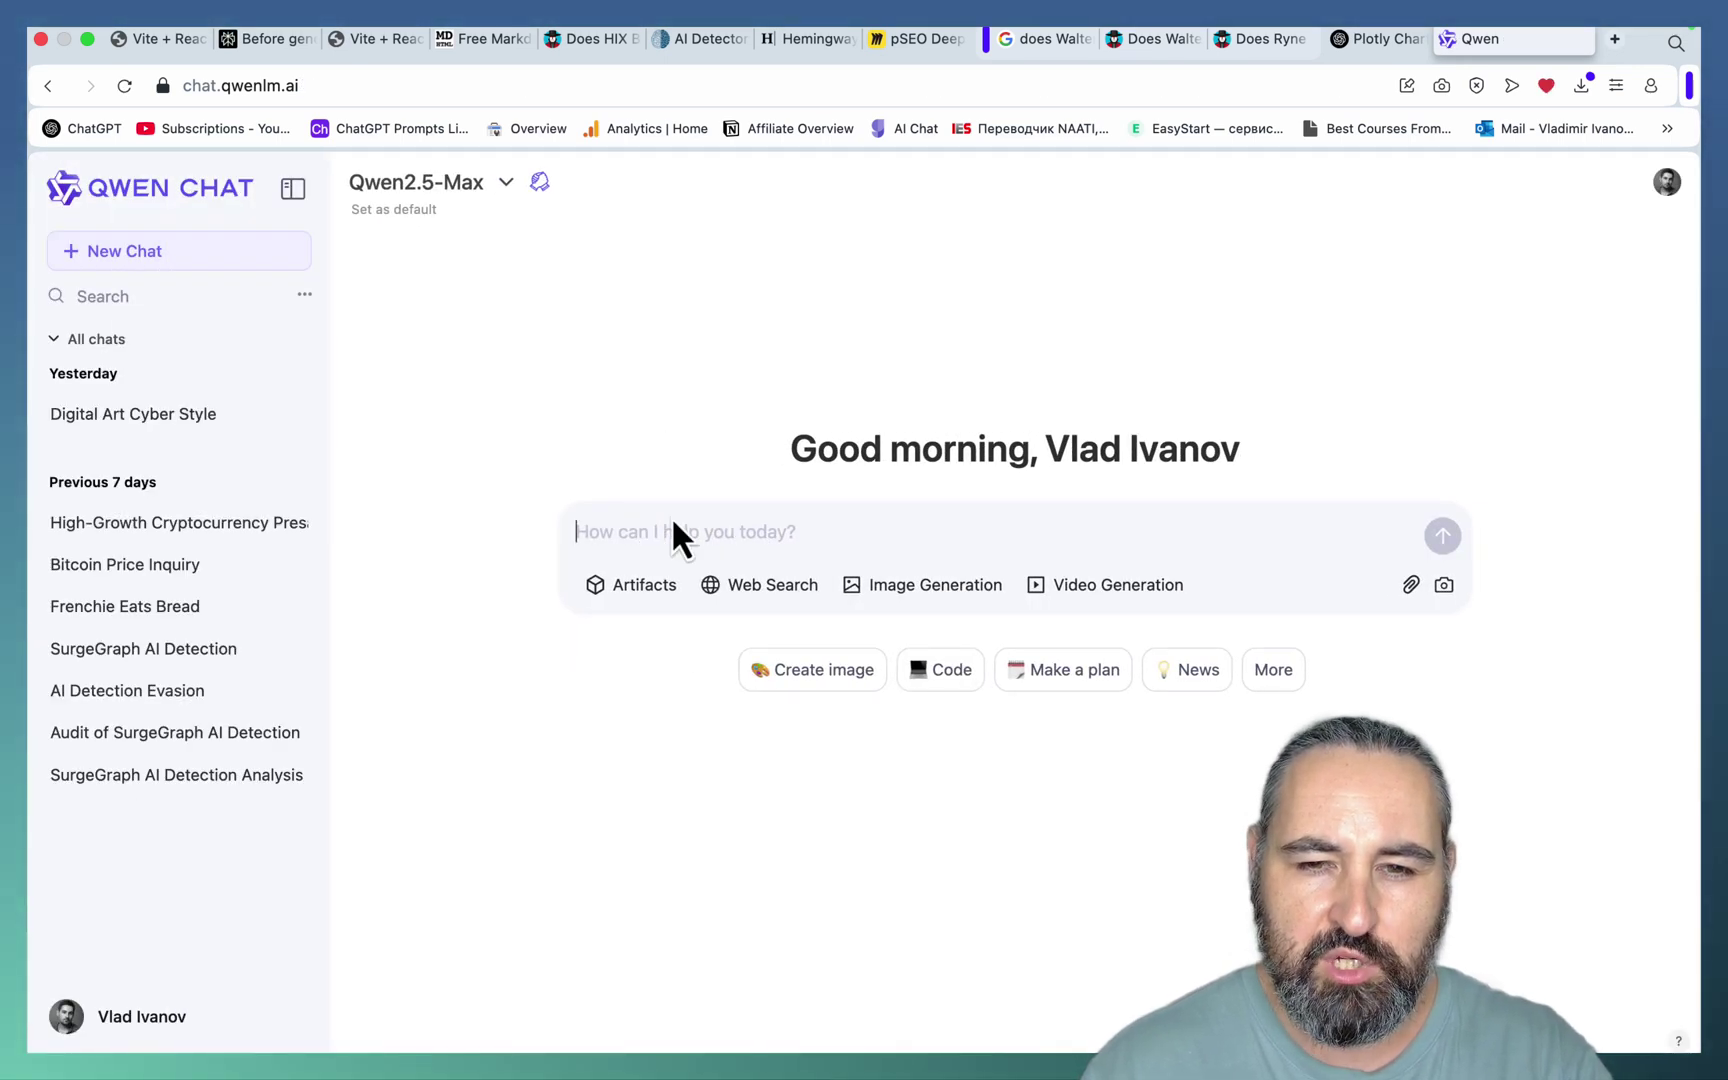
{"action": "left_click", "coordinate": [843, 672]}
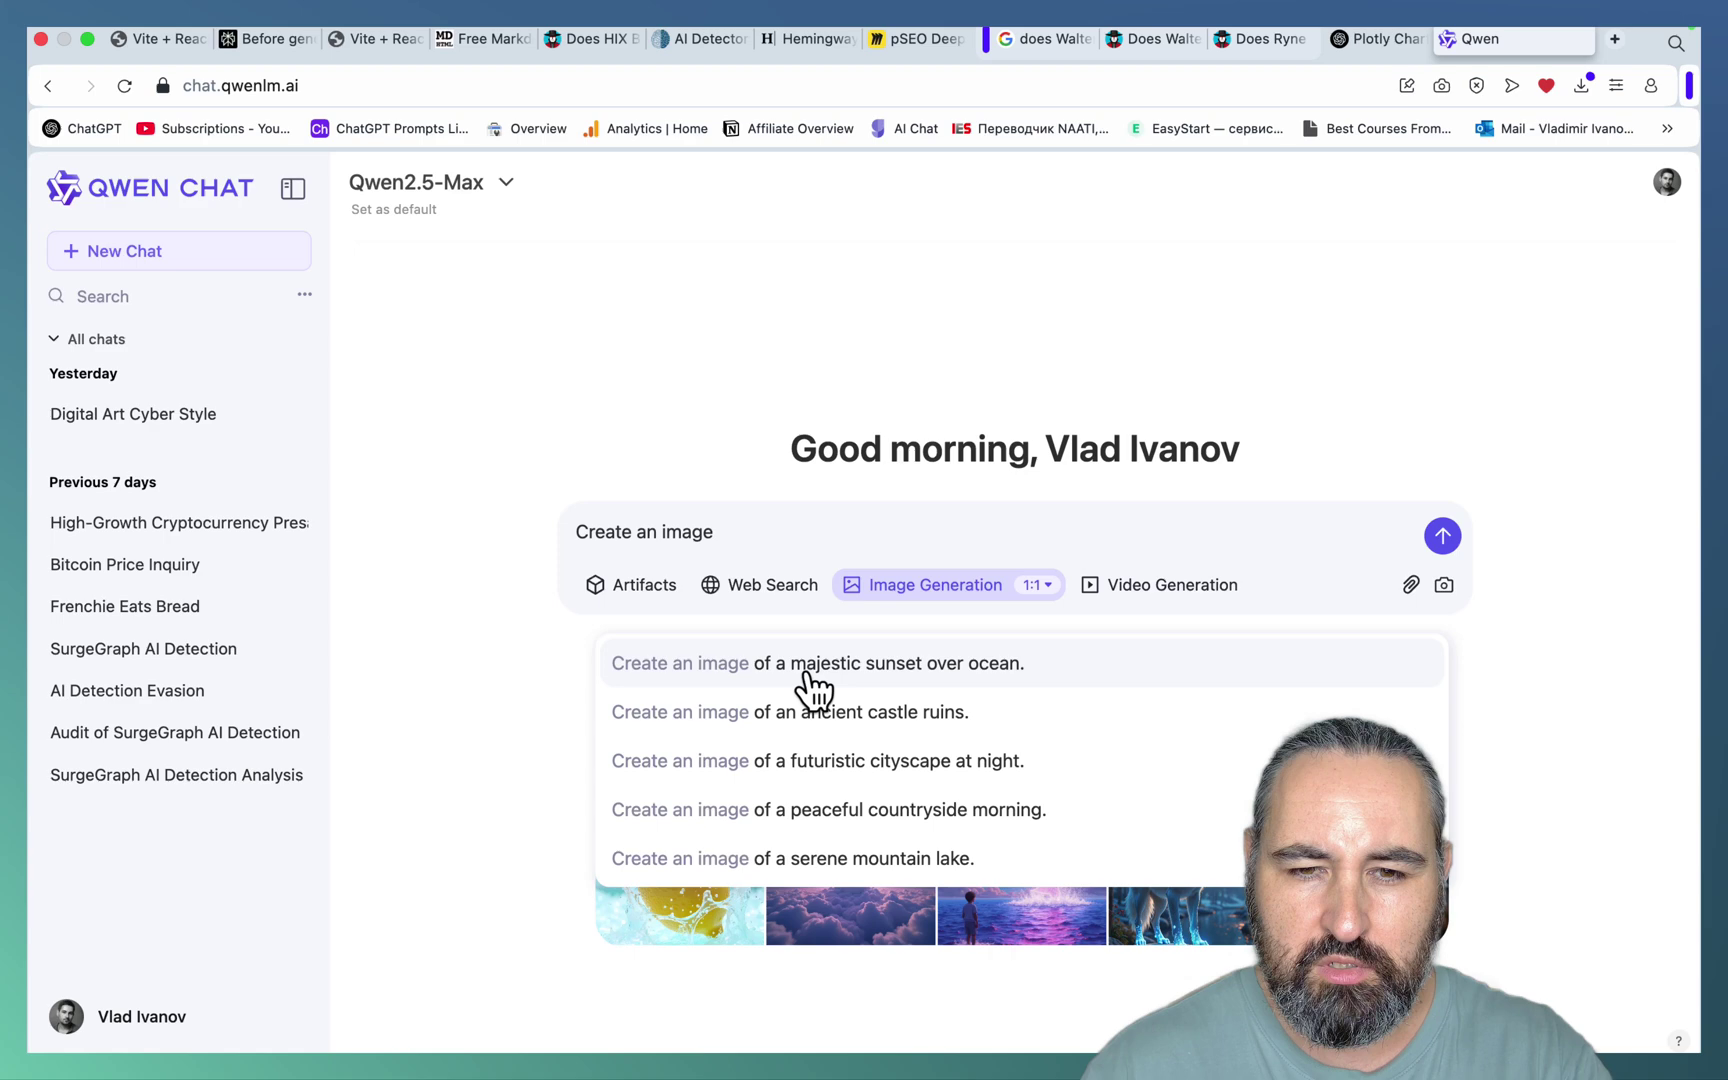
{"action": "type", "text": "Using a digital art cyber style, generate featured image with a text overlay (white text, on a dark blue box) saying \"Does Surge Graph Pass AI Detection?\". Make sure the text is accurate and displayed as is."}
{"action": "key", "text": "Return"}
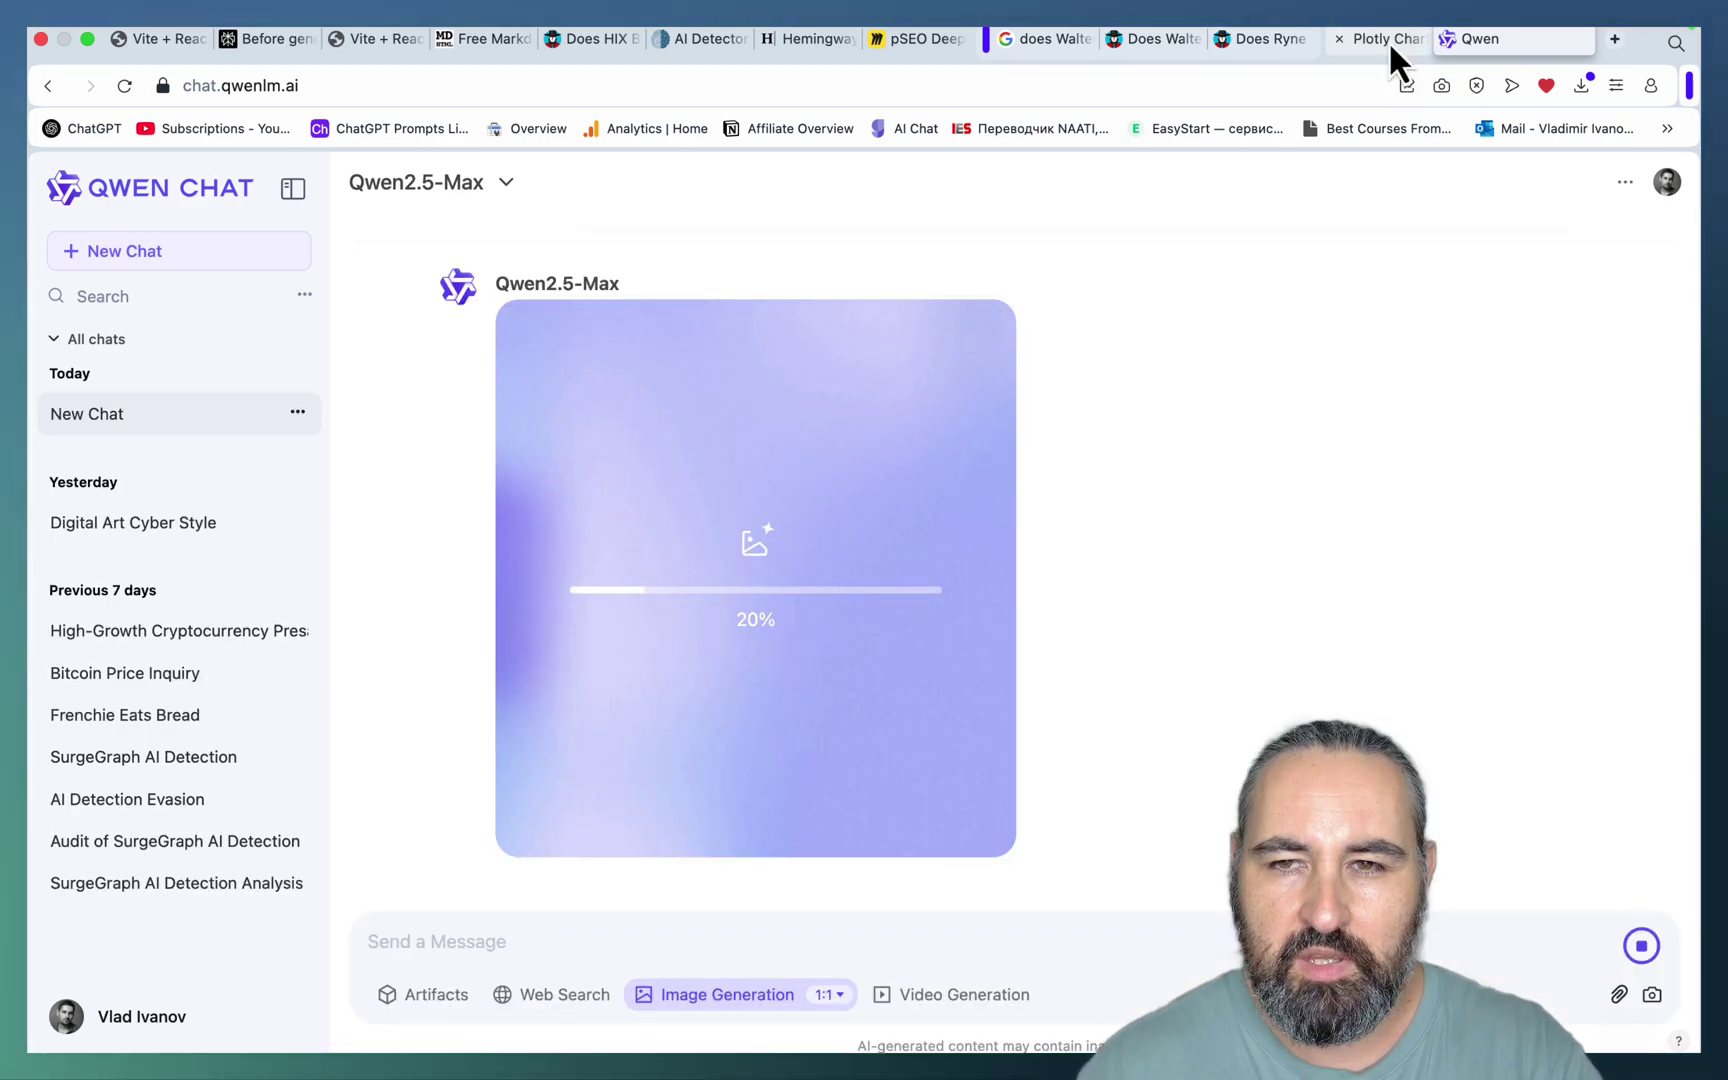
Step: View Perplexity's generated 'Does Surge Graph Pass AI Detection?' image full-size
{"action": "left_click", "coordinate": [1386, 40]}
{"action": "key", "text": "super+2"}
{"action": "left_click", "coordinate": [1444, 304]}
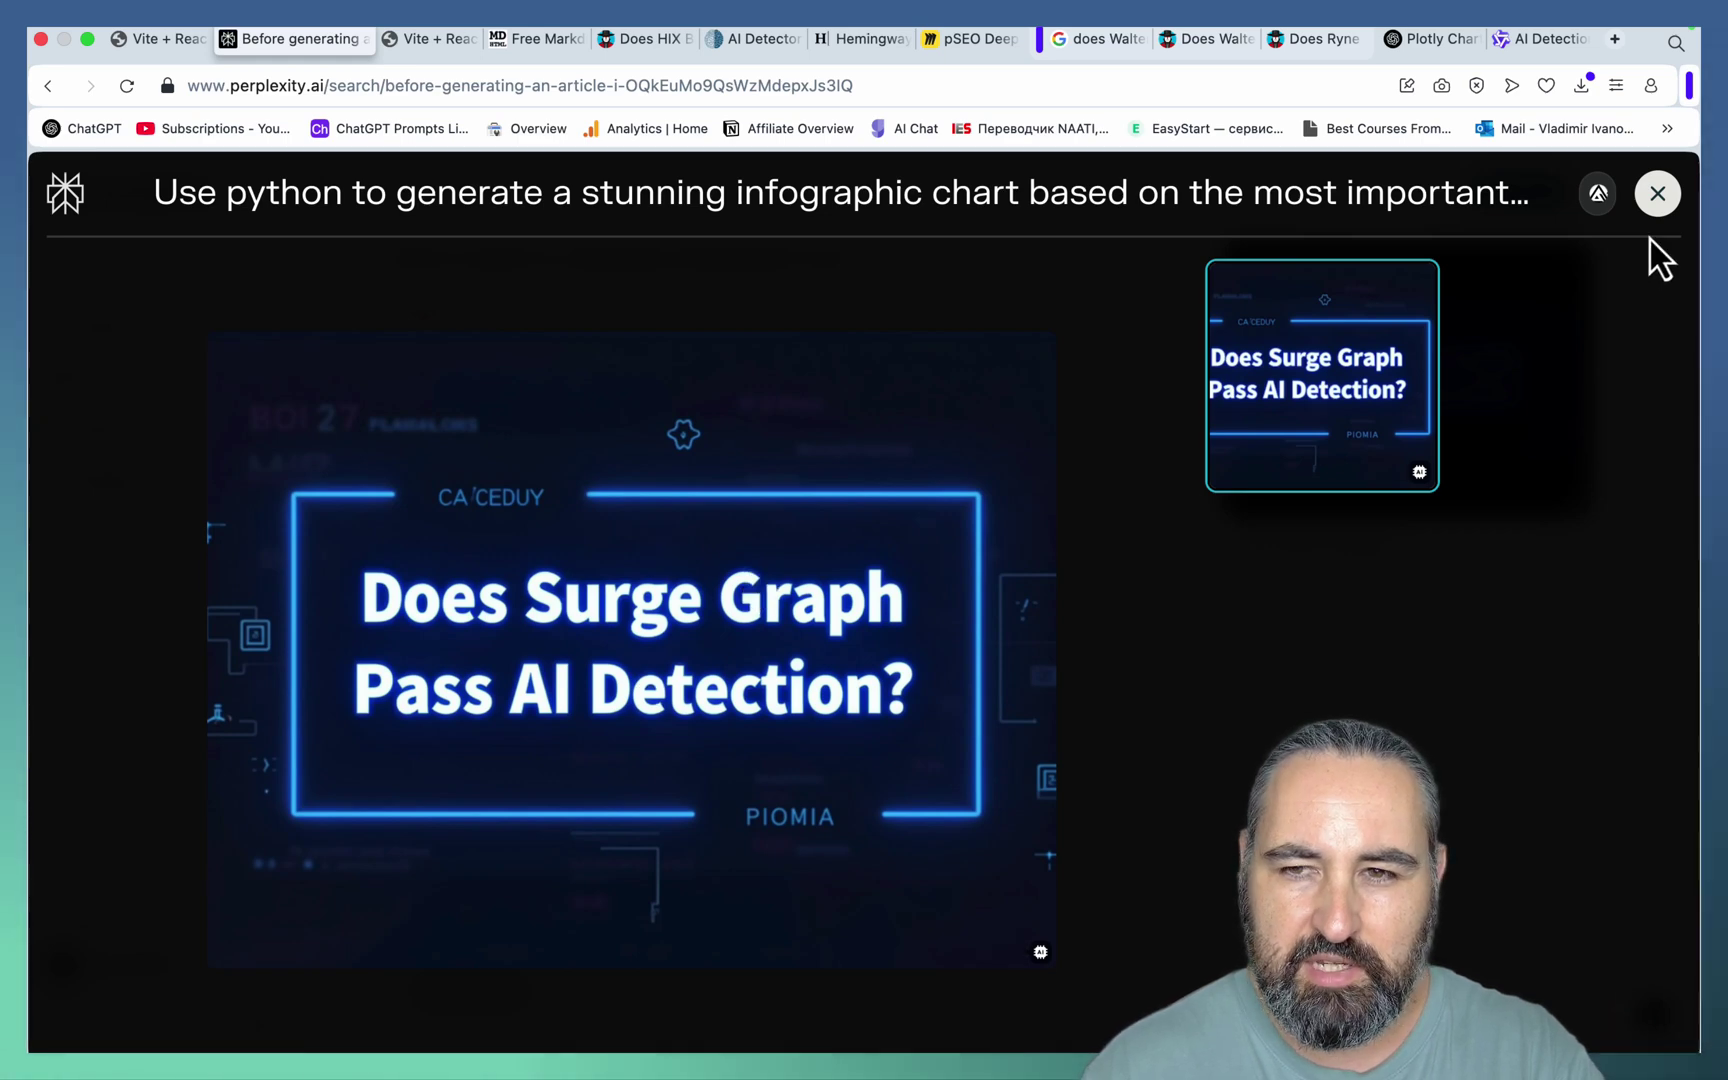
Step: Check Qwen's finished image, then return to the Perplexity thread
{"action": "key", "text": "super+9"}
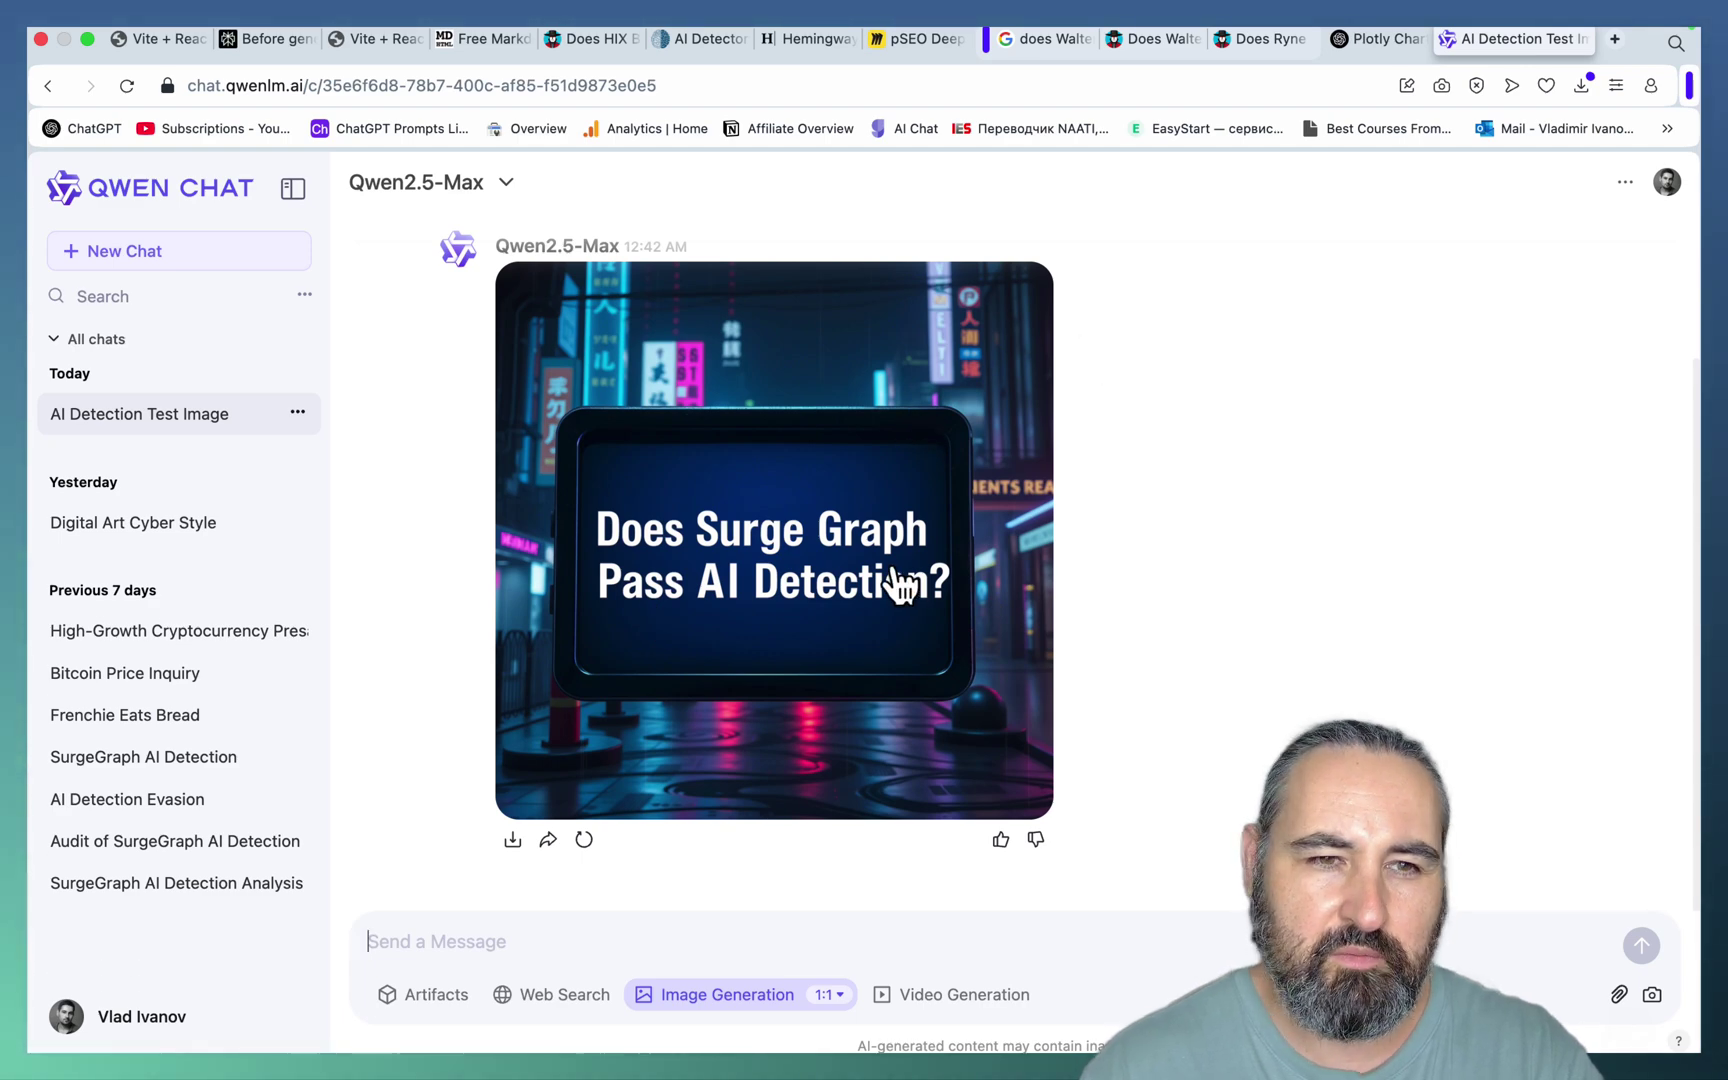
{"action": "left_click", "coordinate": [1383, 40]}
{"action": "left_click", "coordinate": [290, 38]}
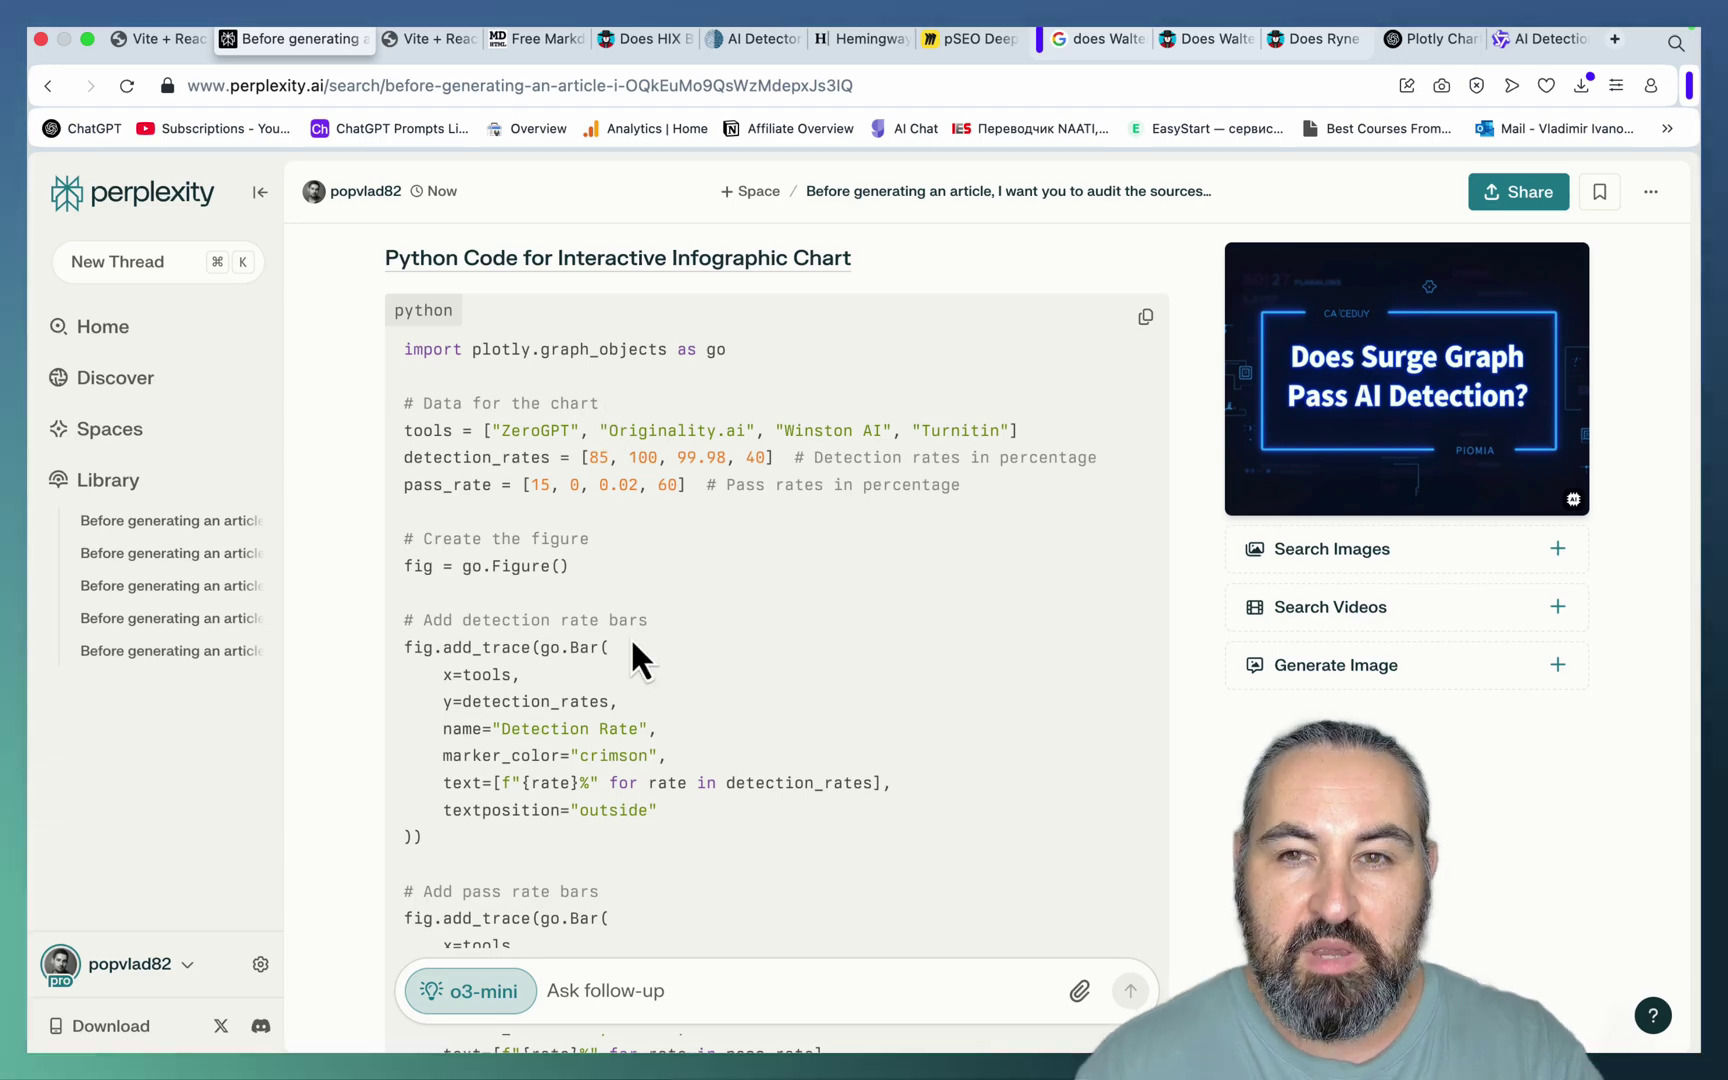
Step: Paste the copied SurgeGraph article into the Perplexity AI Formatter
{"action": "scroll", "coordinate": [633, 645], "scroll_direction": "down", "scroll_amount": 15}
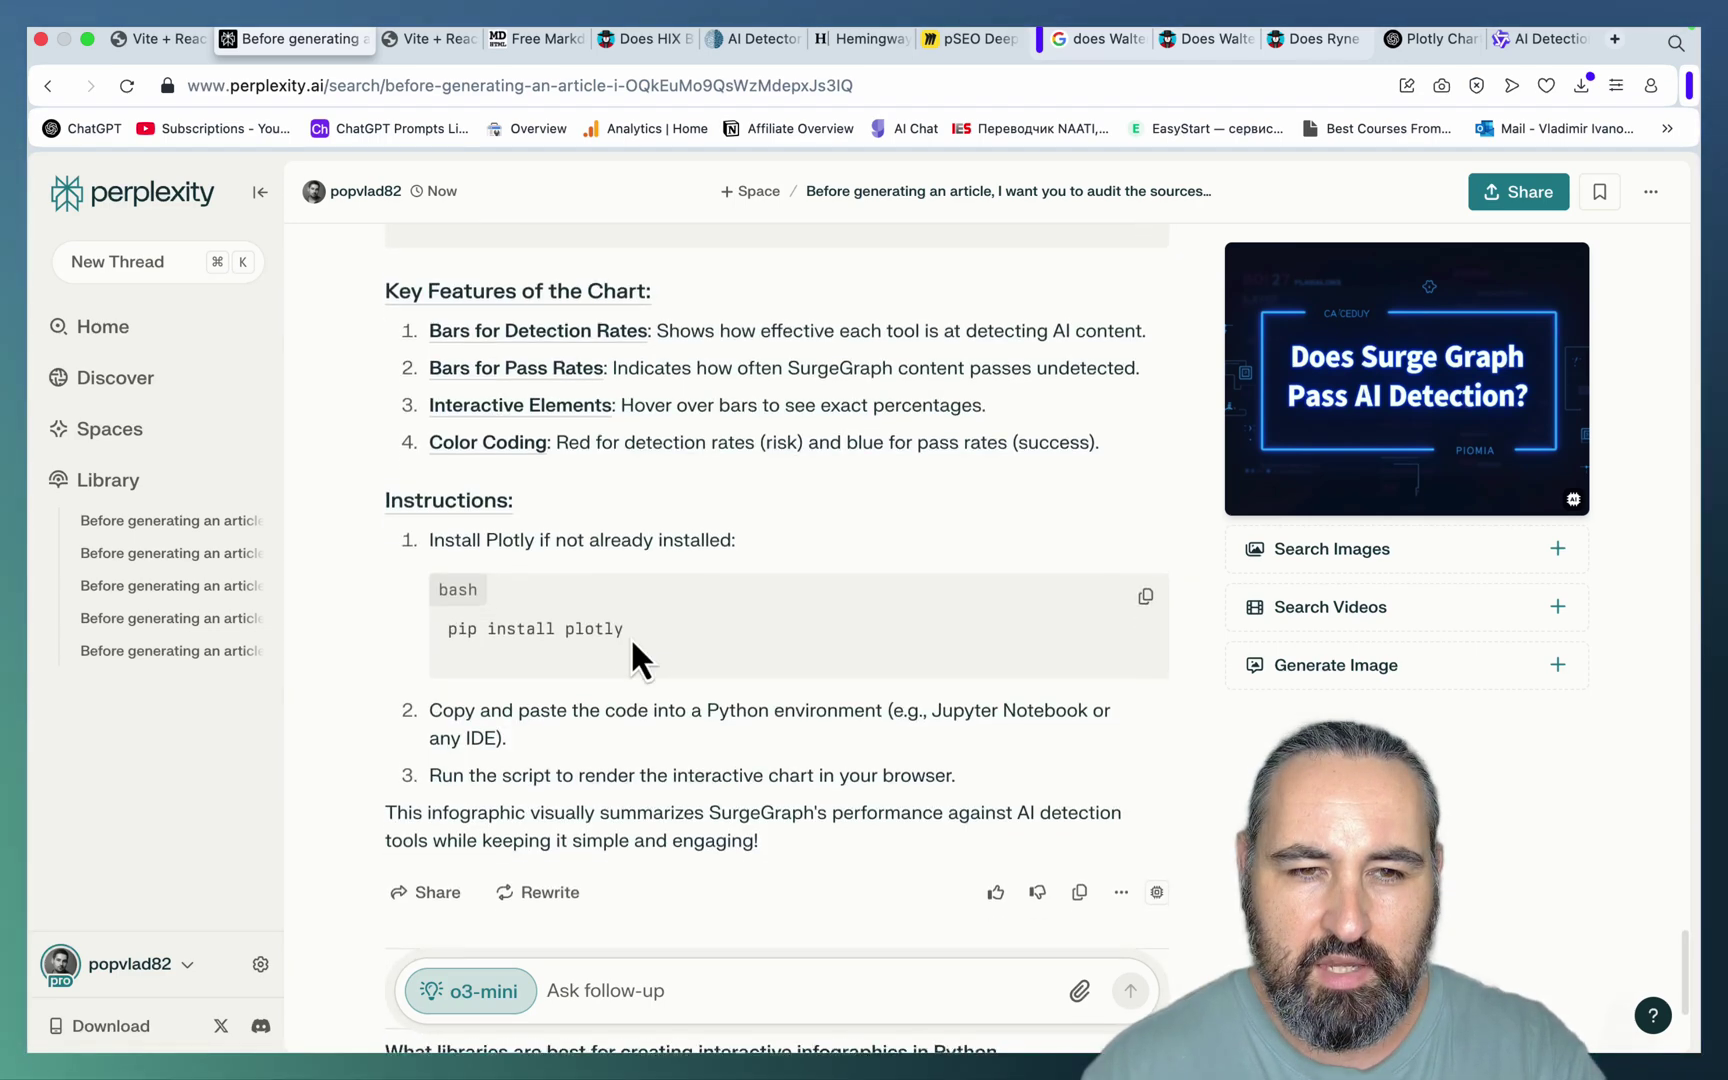
{"action": "scroll", "coordinate": [630, 635], "scroll_direction": "up", "scroll_amount": 10}
{"action": "scroll", "coordinate": [630, 636], "scroll_direction": "down", "scroll_amount": 10}
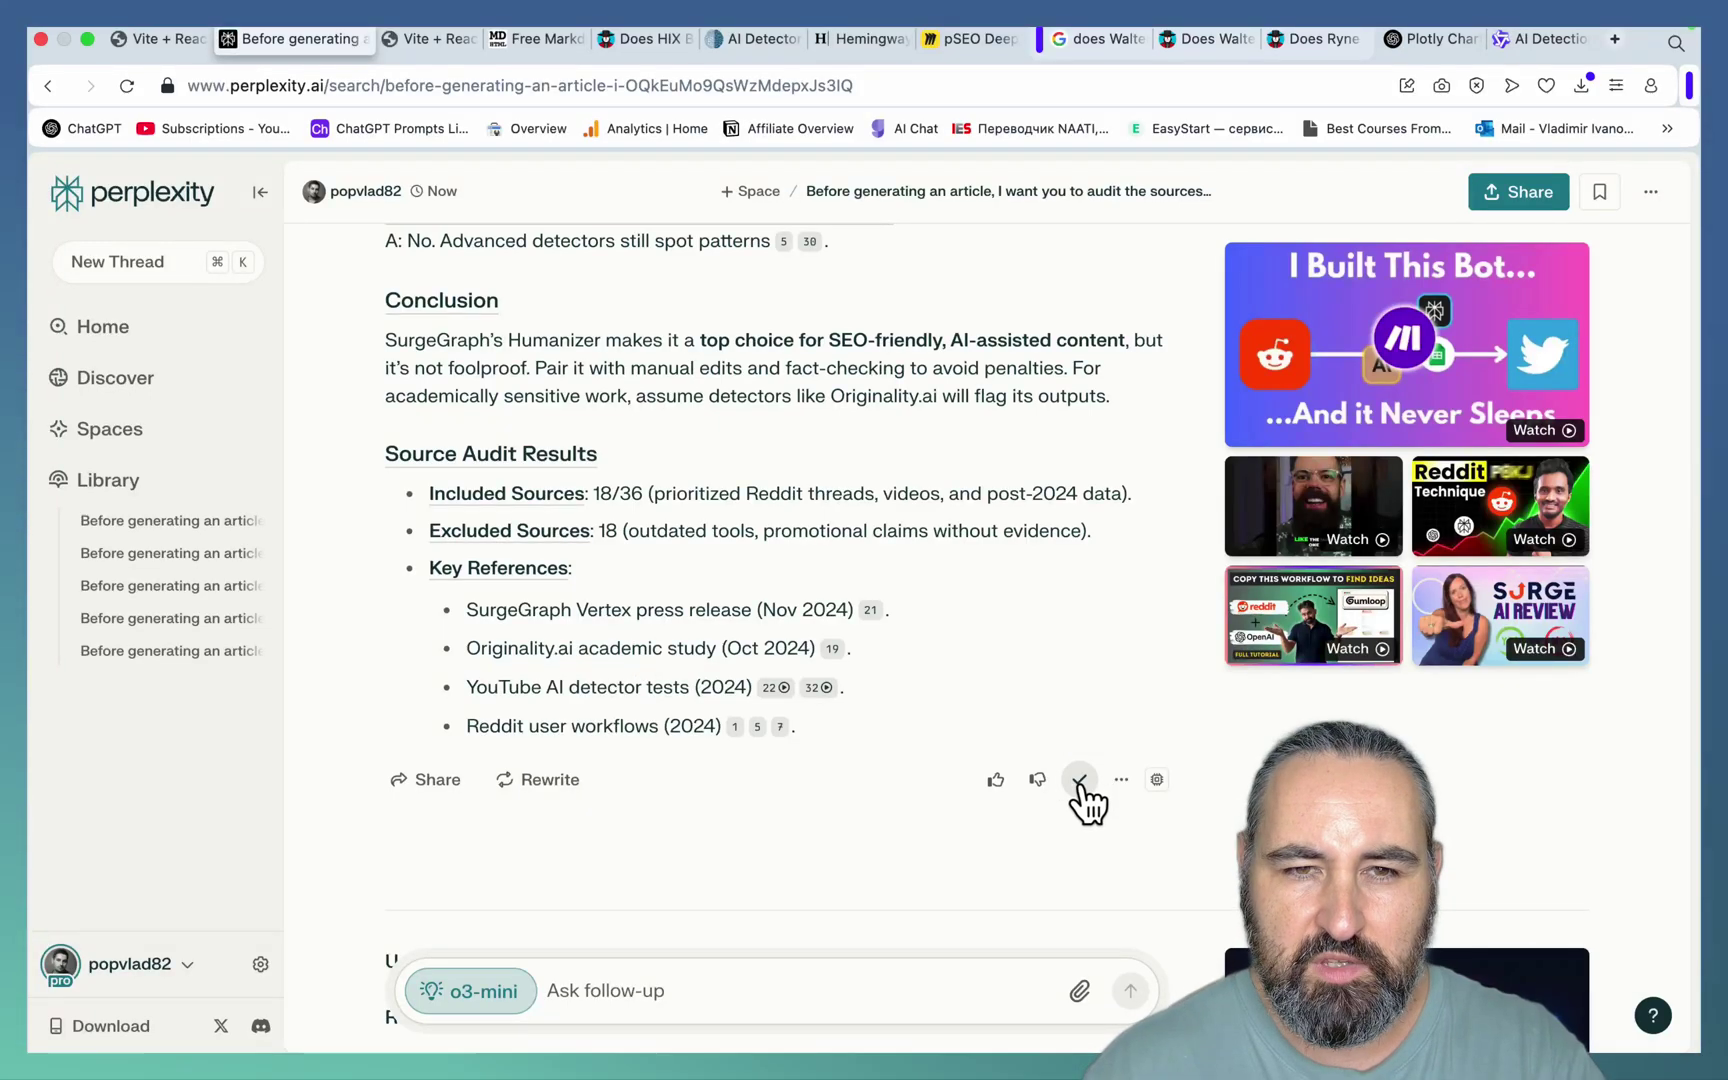
{"action": "right_click", "coordinate": [441, 38]}
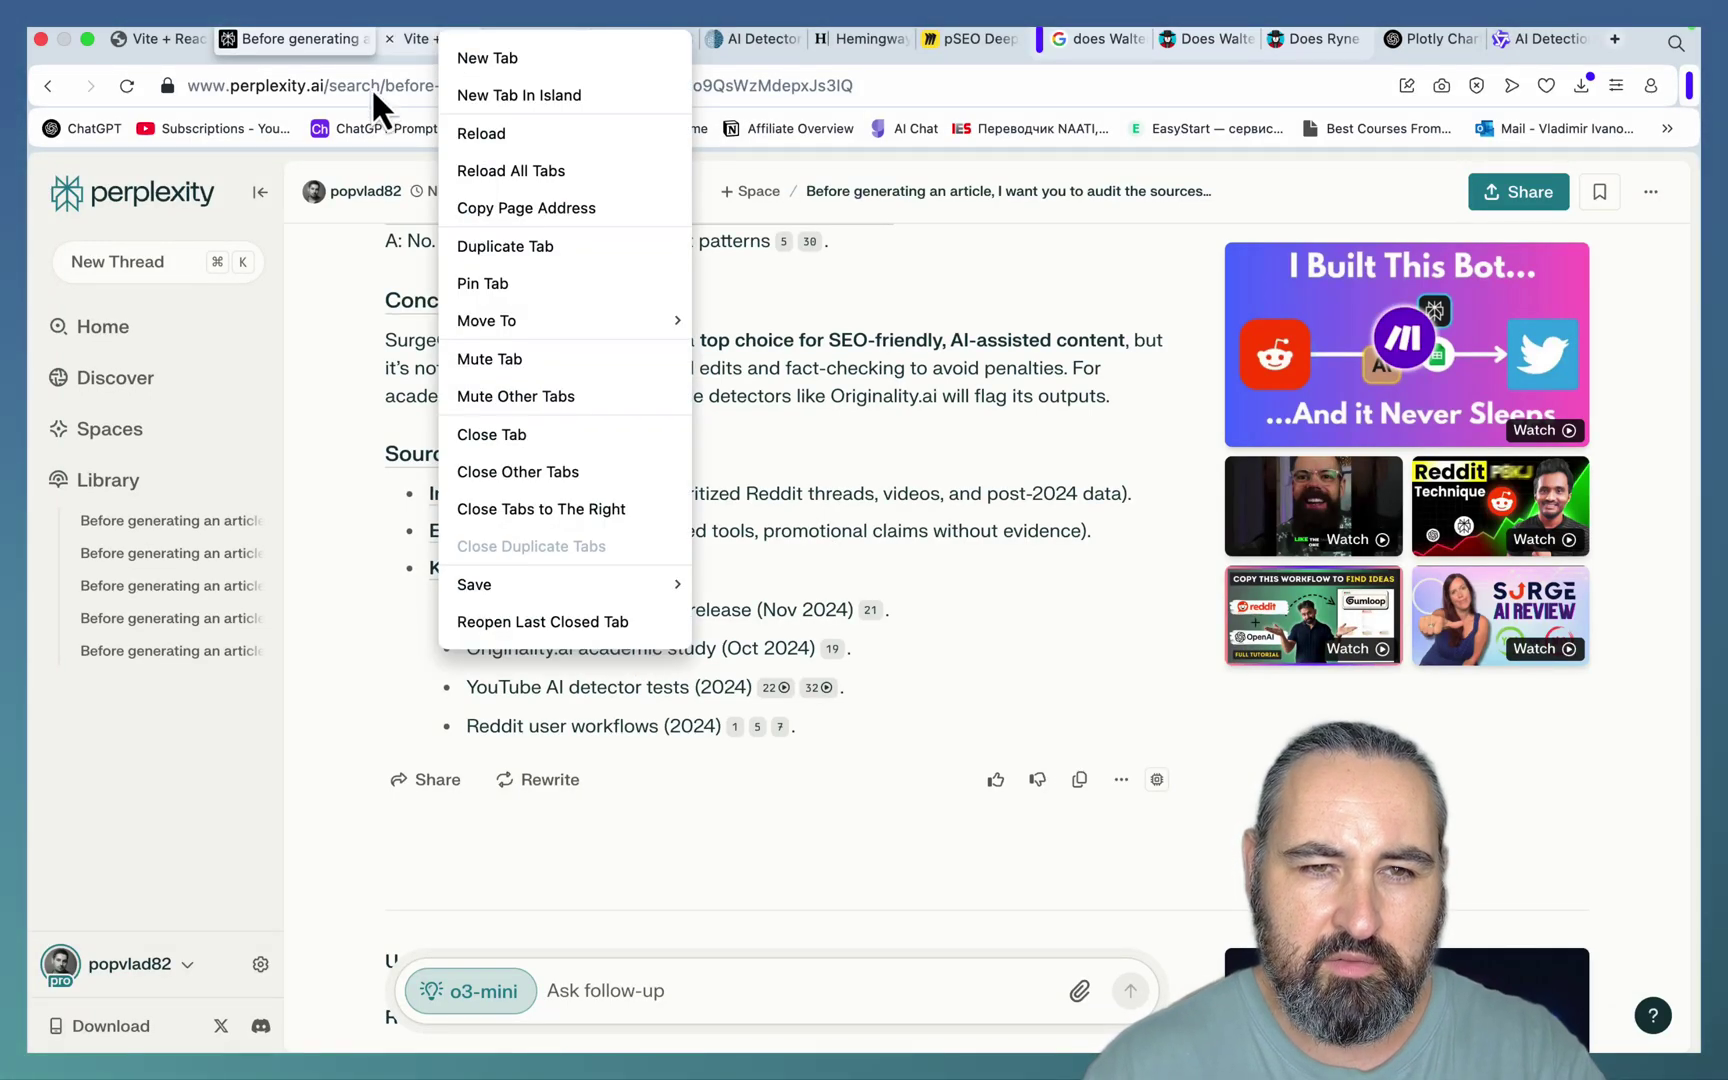
{"action": "key", "text": "Escape"}
{"action": "key", "text": "ctrl+Tab"}
{"action": "key", "text": "super+v"}
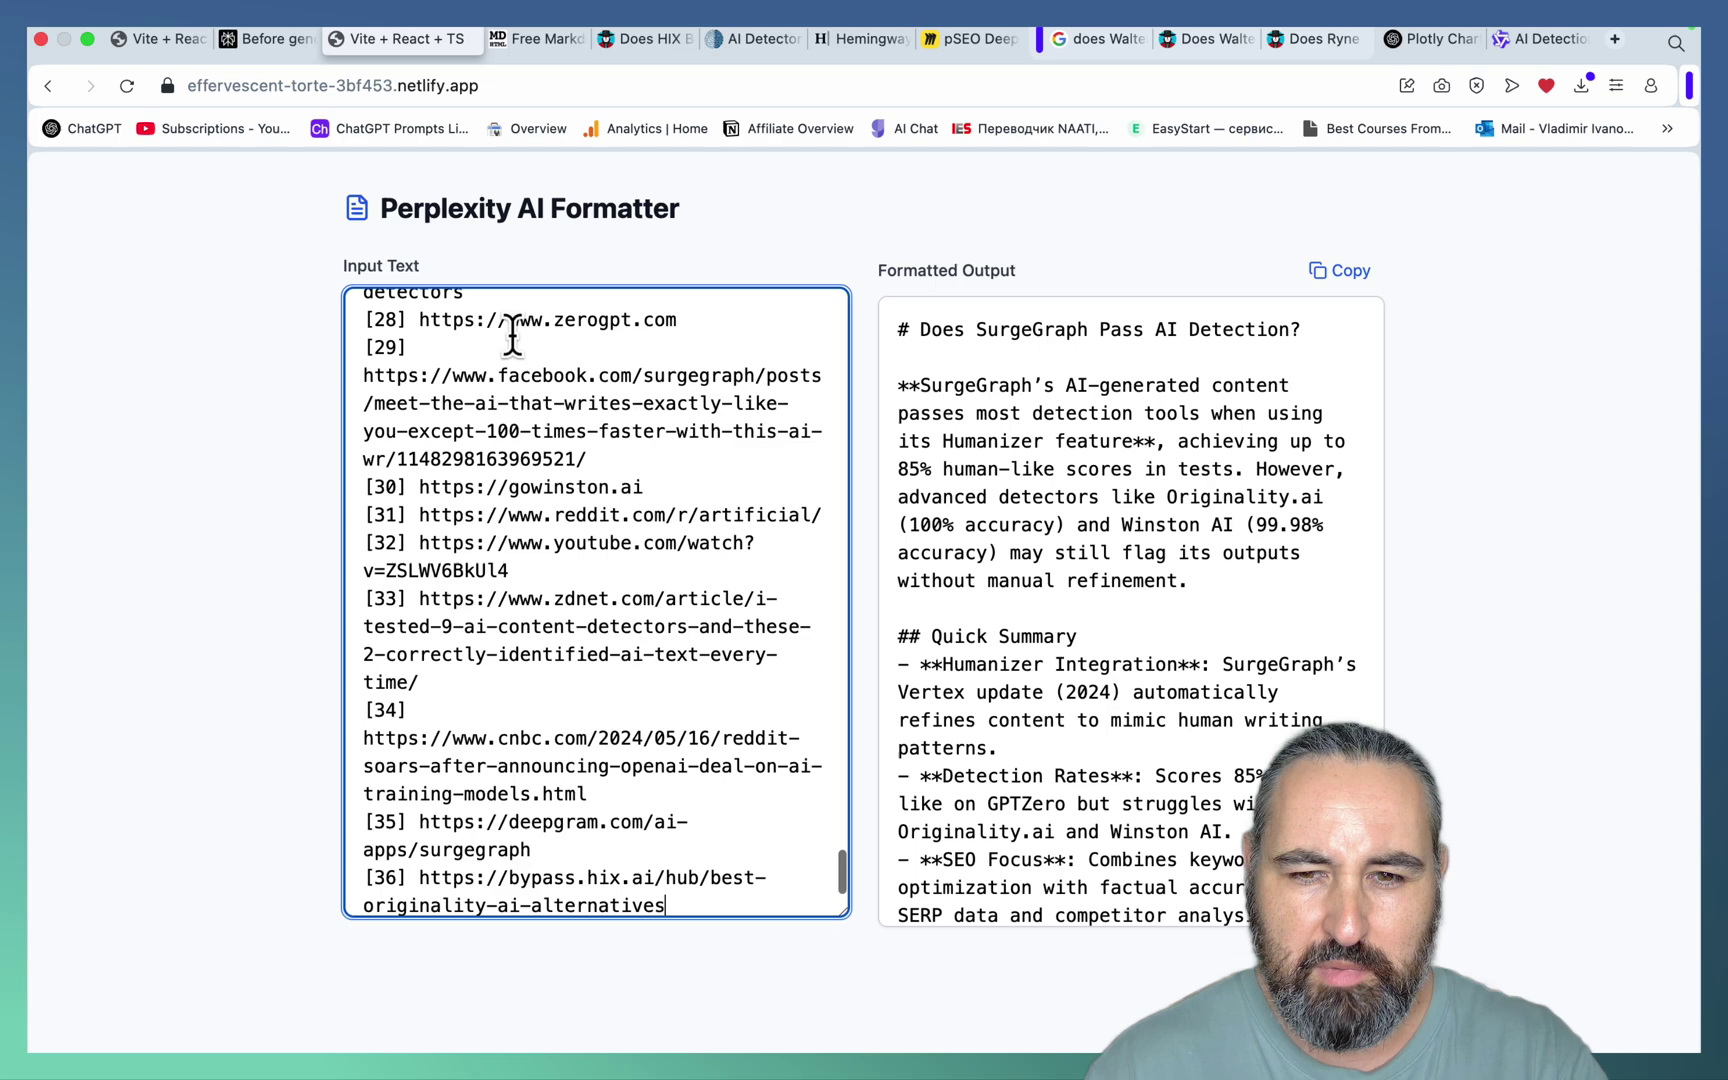
Step: Render the formatted Markdown article as HTML in markdowntohtml.com
{"action": "left_click", "coordinate": [555, 42]}
{"action": "left_click", "coordinate": [474, 656]}
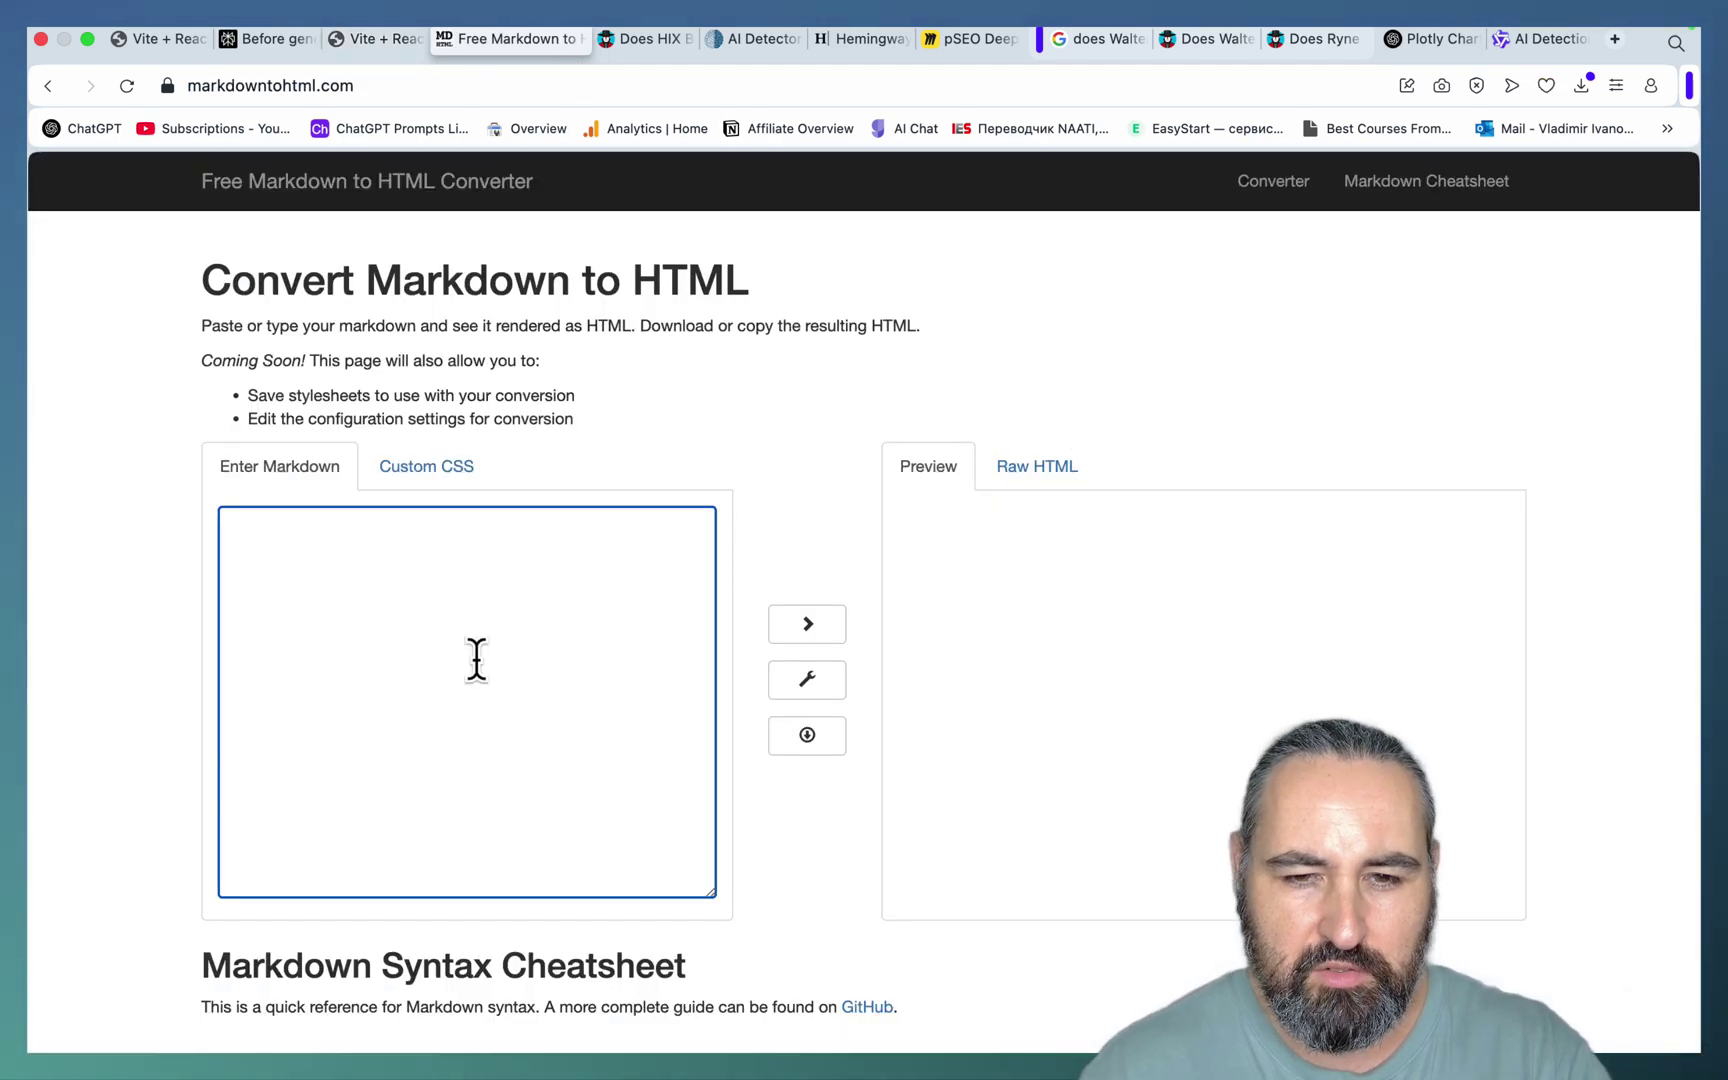
{"action": "key", "text": "super+v"}
{"action": "left_click", "coordinate": [807, 623]}
{"action": "key", "text": "super+c"}
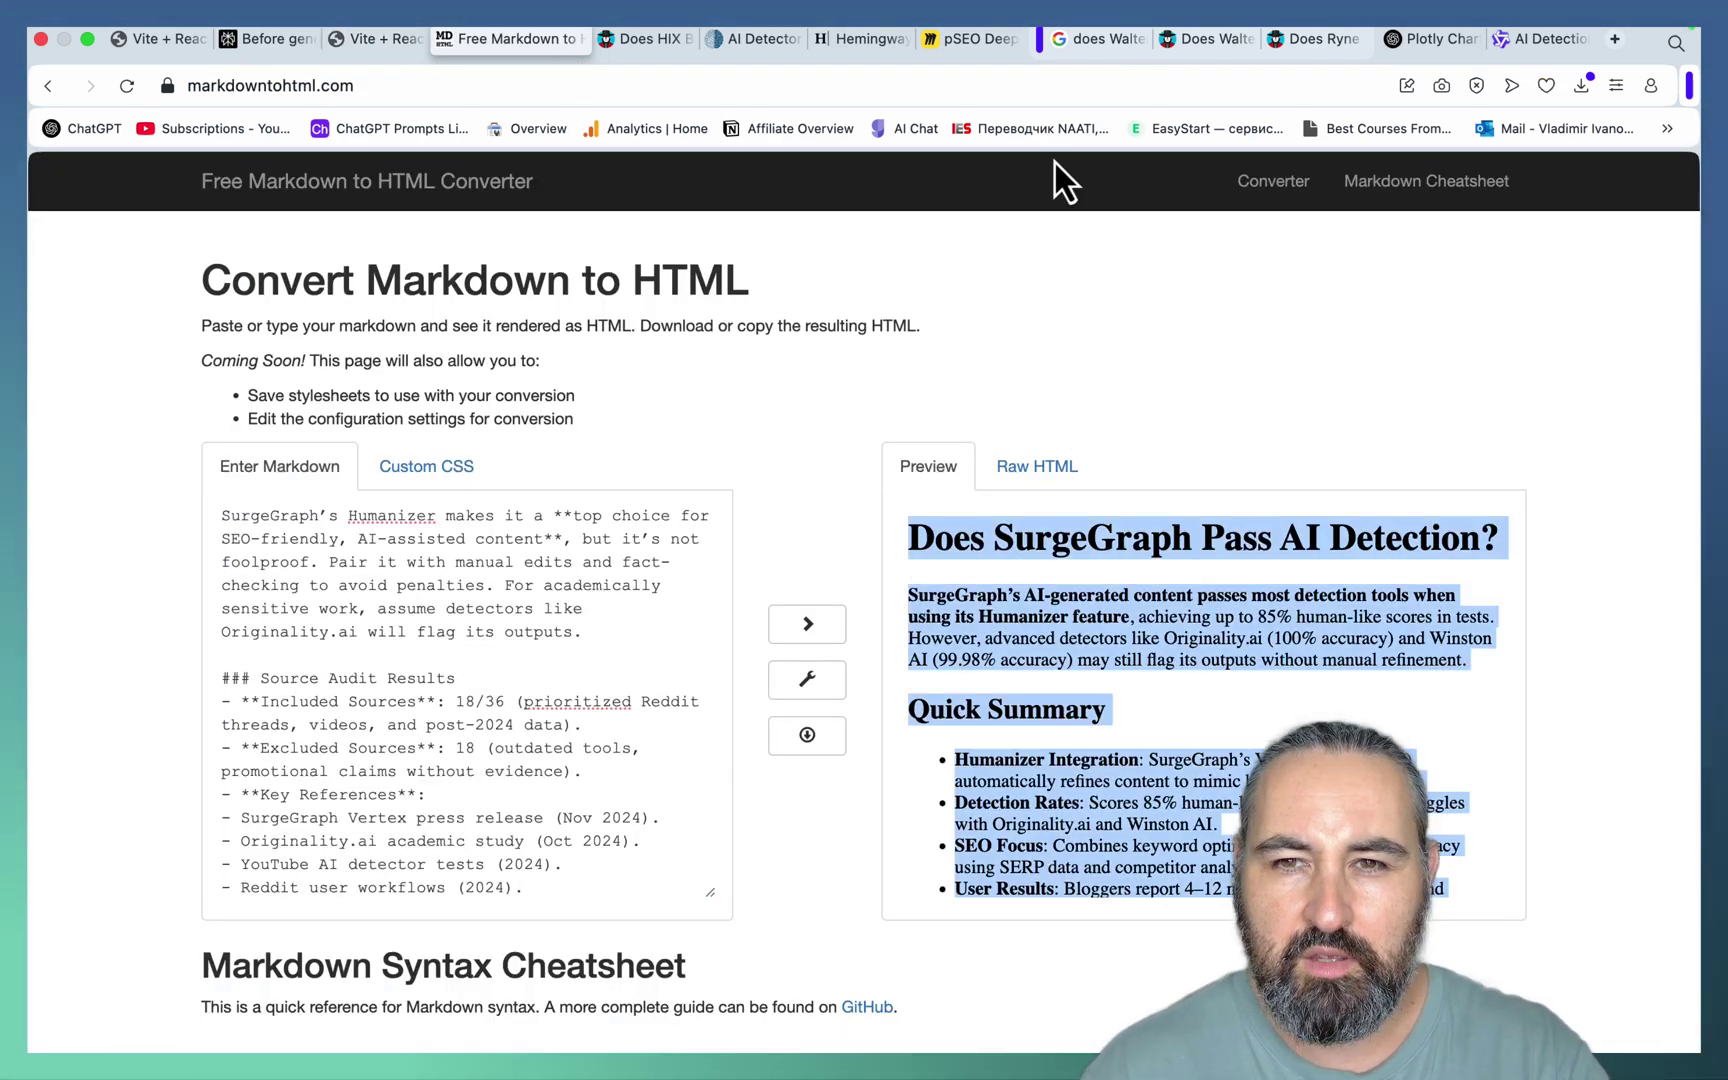
{"action": "right_click", "coordinate": [744, 42]}
Step: Delete the Source Audit Results section and run ZeroGPT, getting 'Your Text is Human written'
{"action": "left_click", "coordinate": [737, 40]}
{"action": "left_click", "coordinate": [737, 40]}
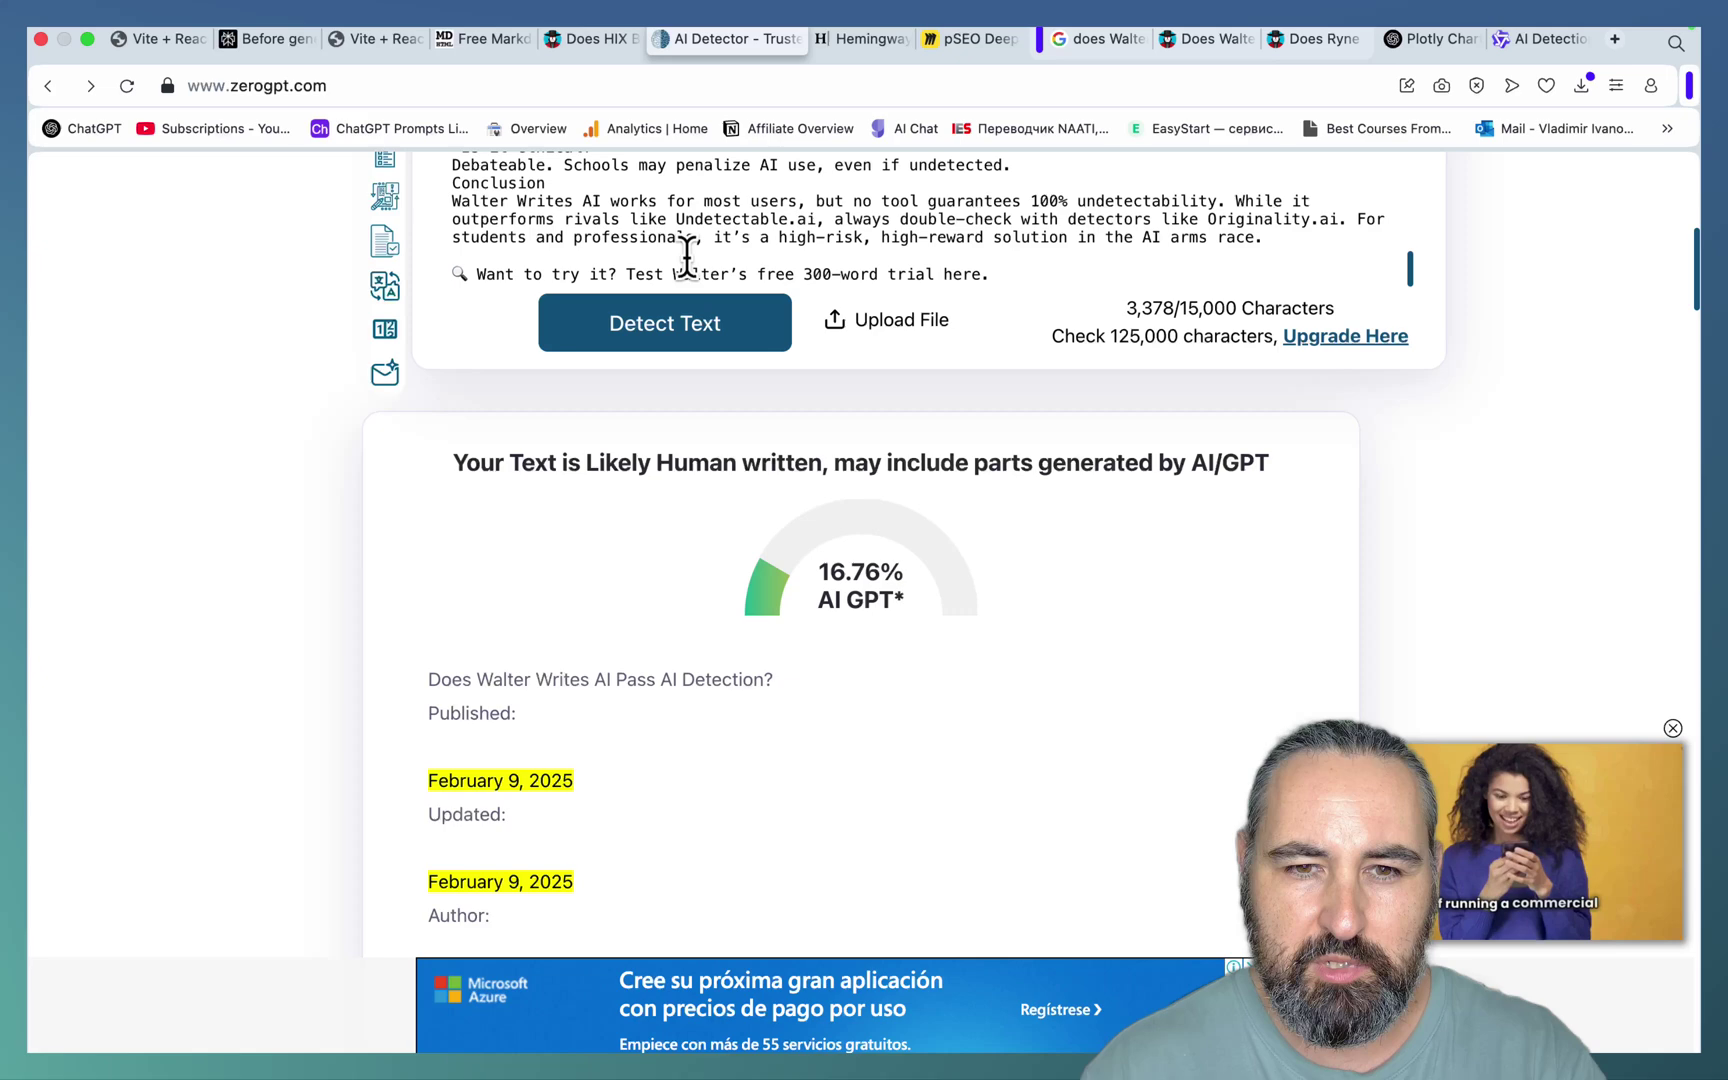
{"action": "scroll", "coordinate": [605, 238], "scroll_direction": "down", "scroll_amount": 2}
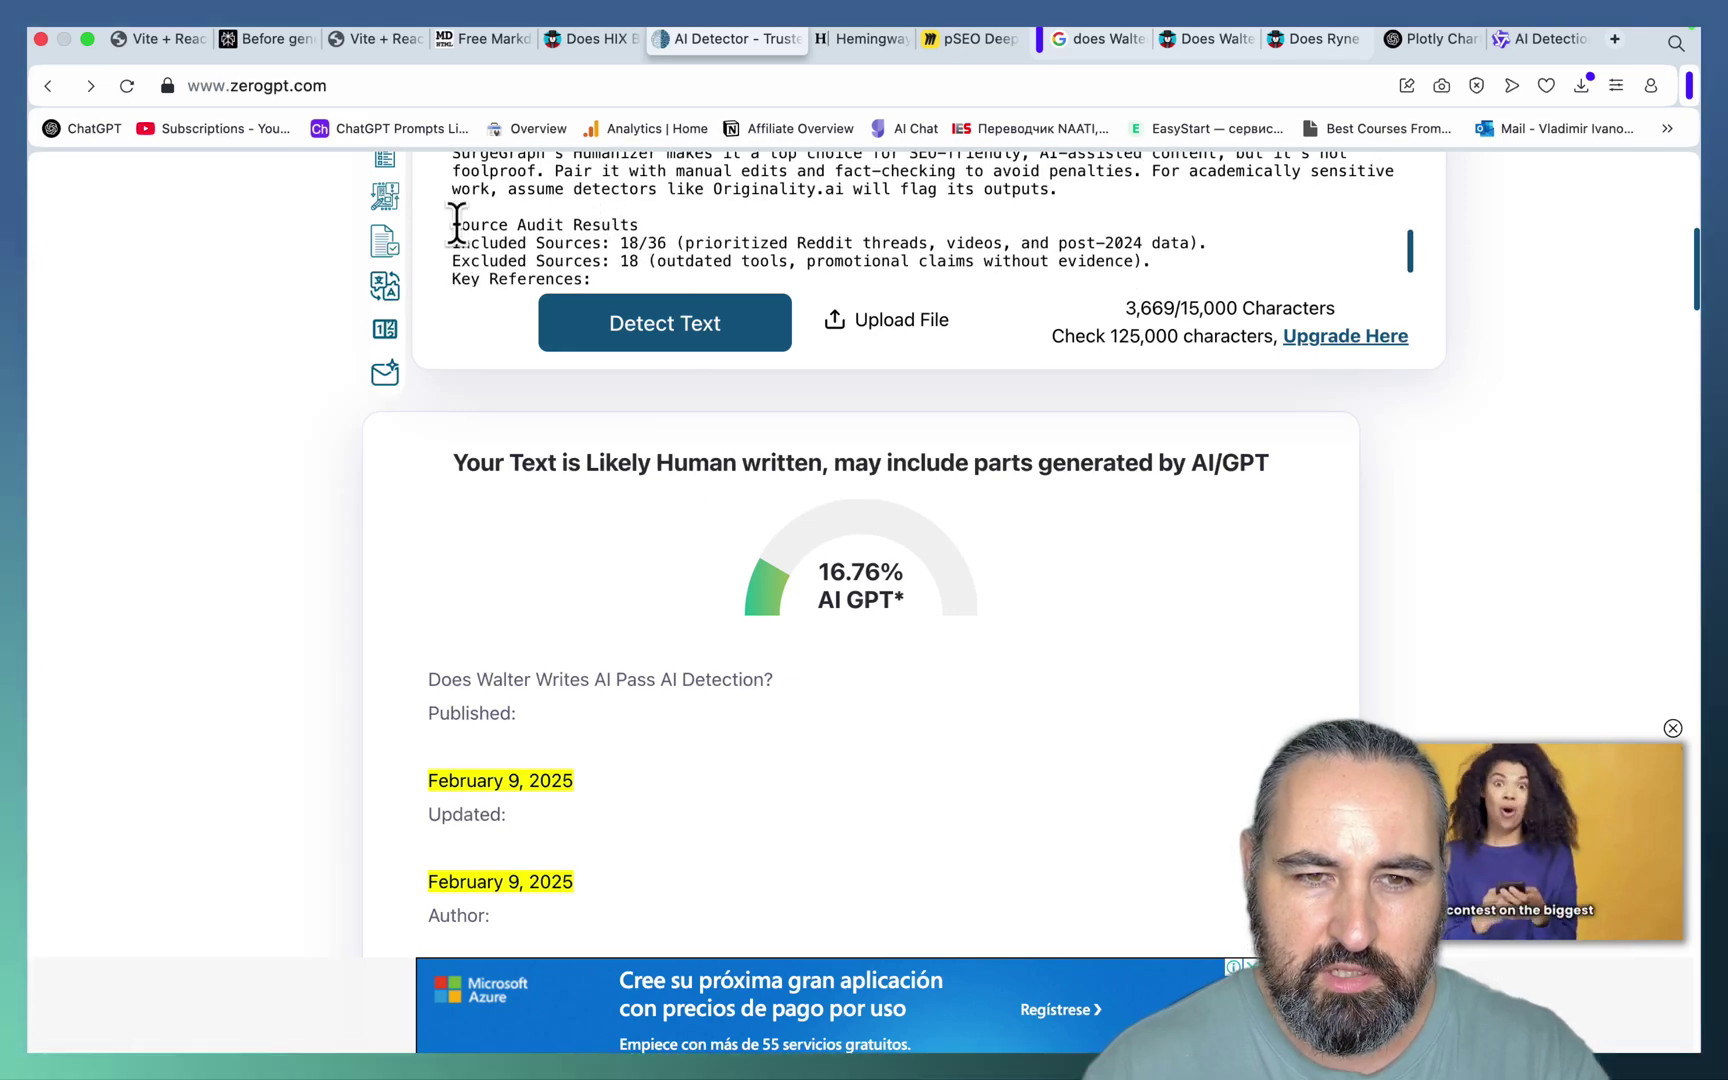
{"action": "left_click_drag", "start_coordinate": [452, 221], "coordinate": [600, 318]}
{"action": "key", "text": "BackSpace"}
{"action": "left_click", "coordinate": [702, 330]}
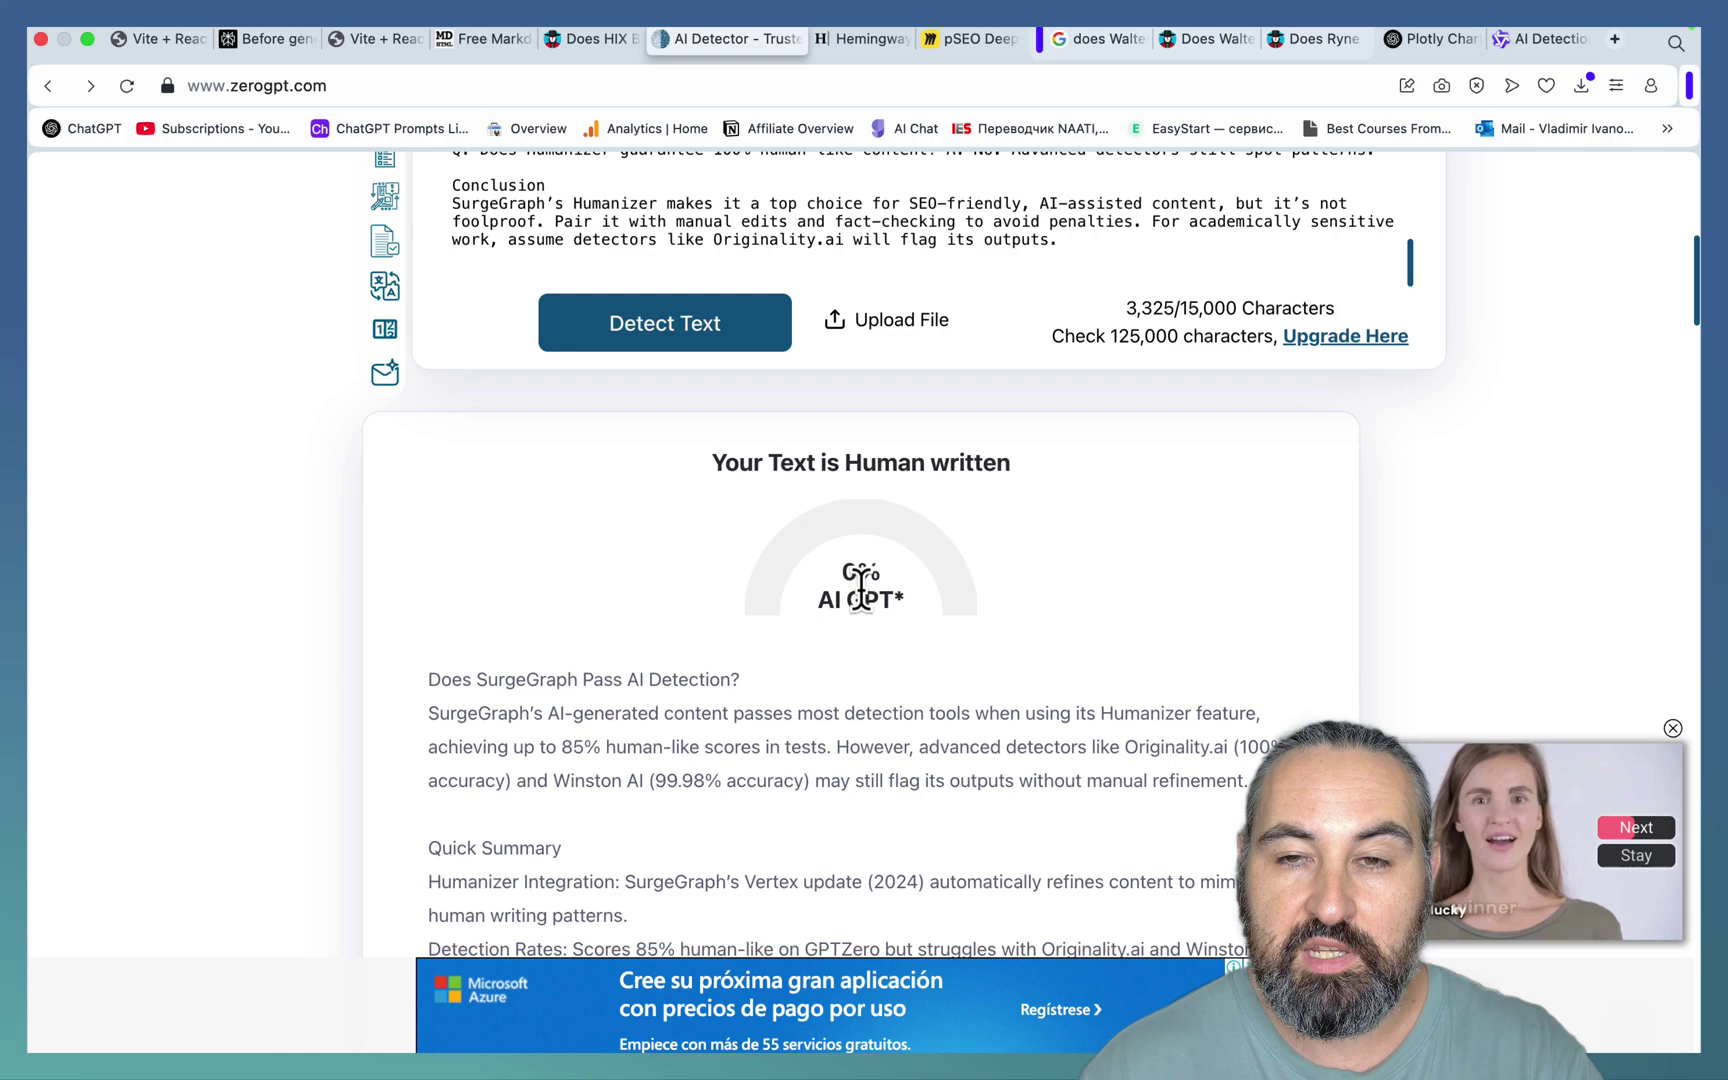
Step: Replace the HIX Bypass text in Hemingway with the SurgeGraph article, rated Grade 10
{"action": "left_click", "coordinate": [840, 42]}
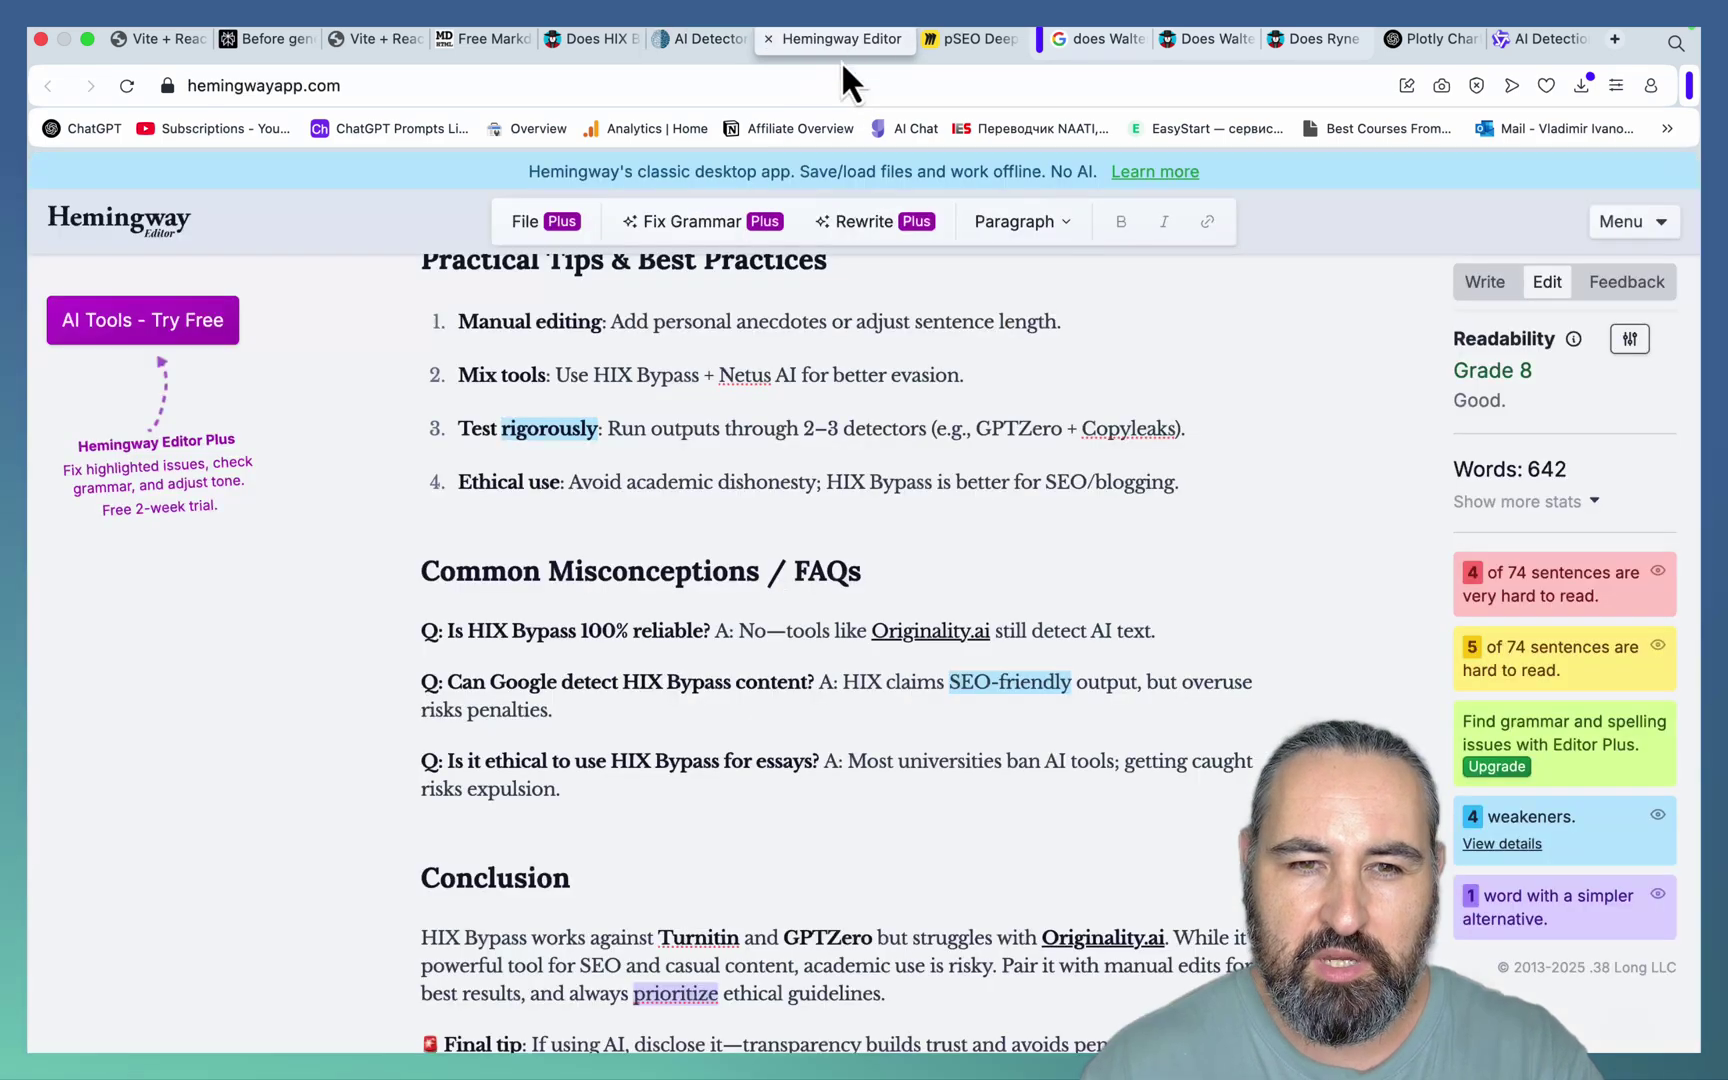
{"action": "key", "text": "super+a"}
{"action": "key", "text": "super+v"}
{"action": "scroll", "coordinate": [891, 710], "scroll_direction": "up", "scroll_amount": 15}
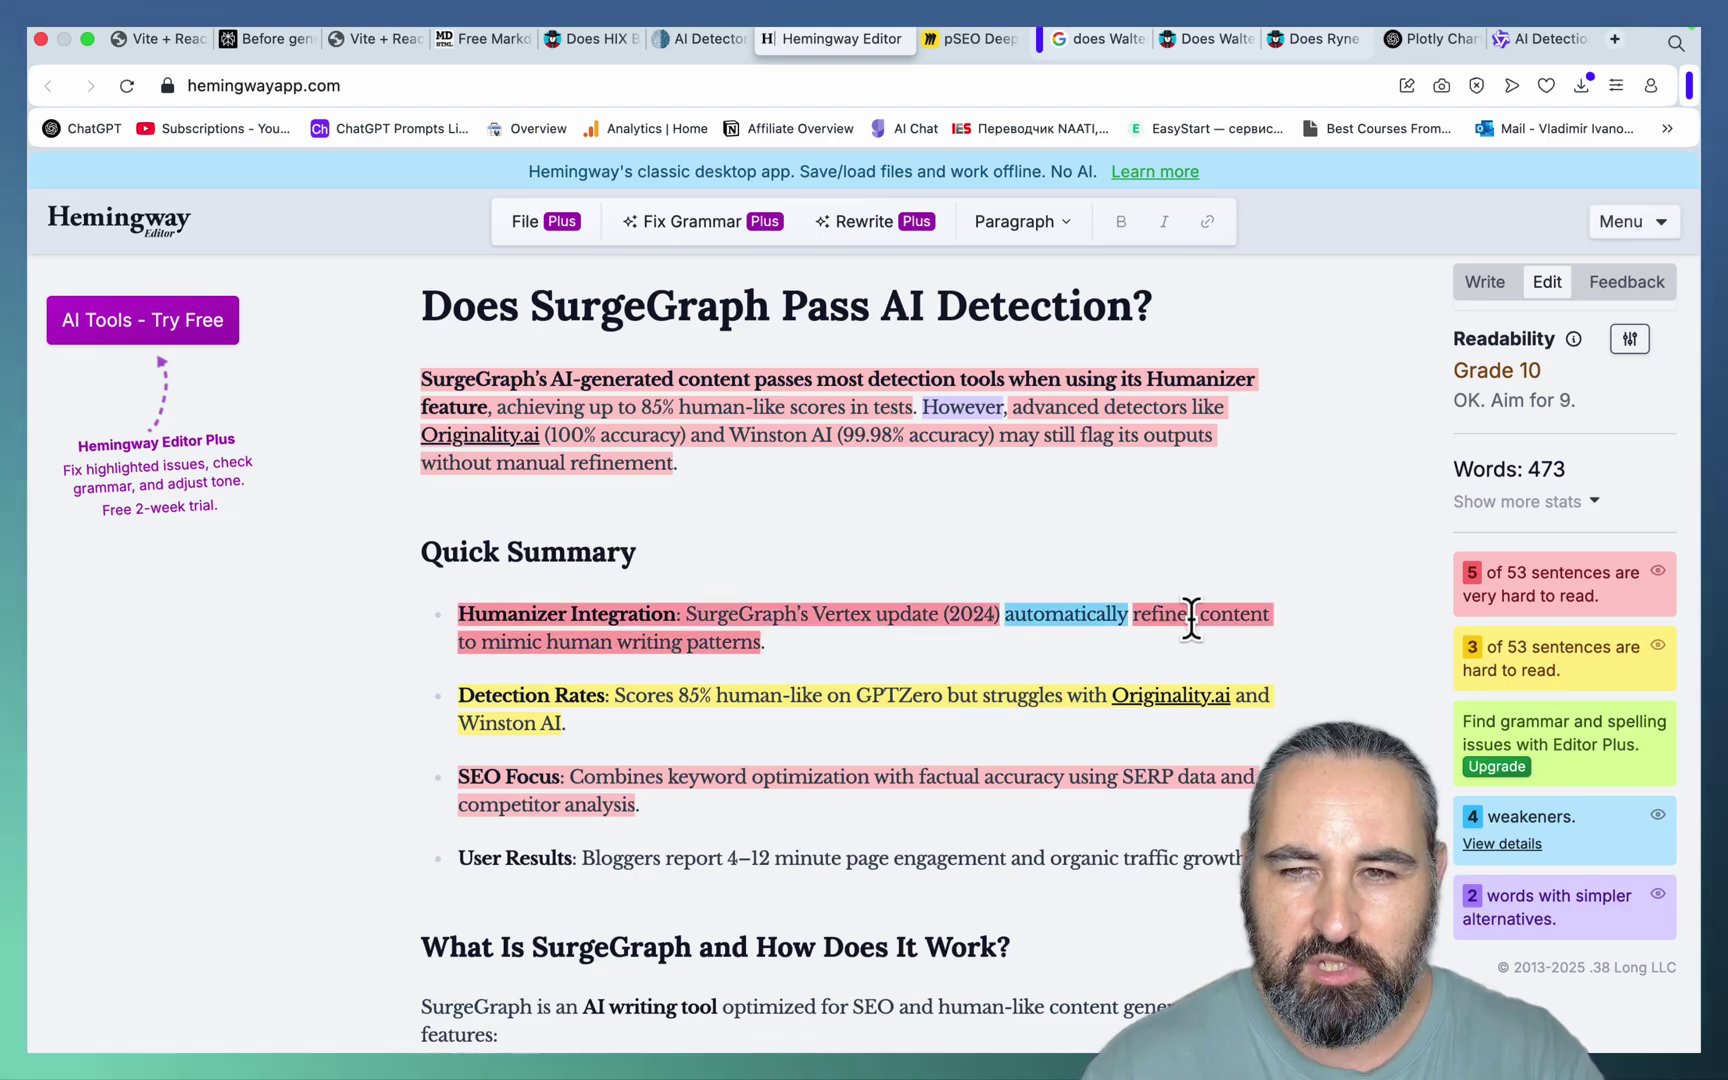
{"action": "left_click", "coordinate": [970, 38]}
{"action": "scroll", "coordinate": [1446, 393], "scroll_direction": "down", "scroll_amount": 3}
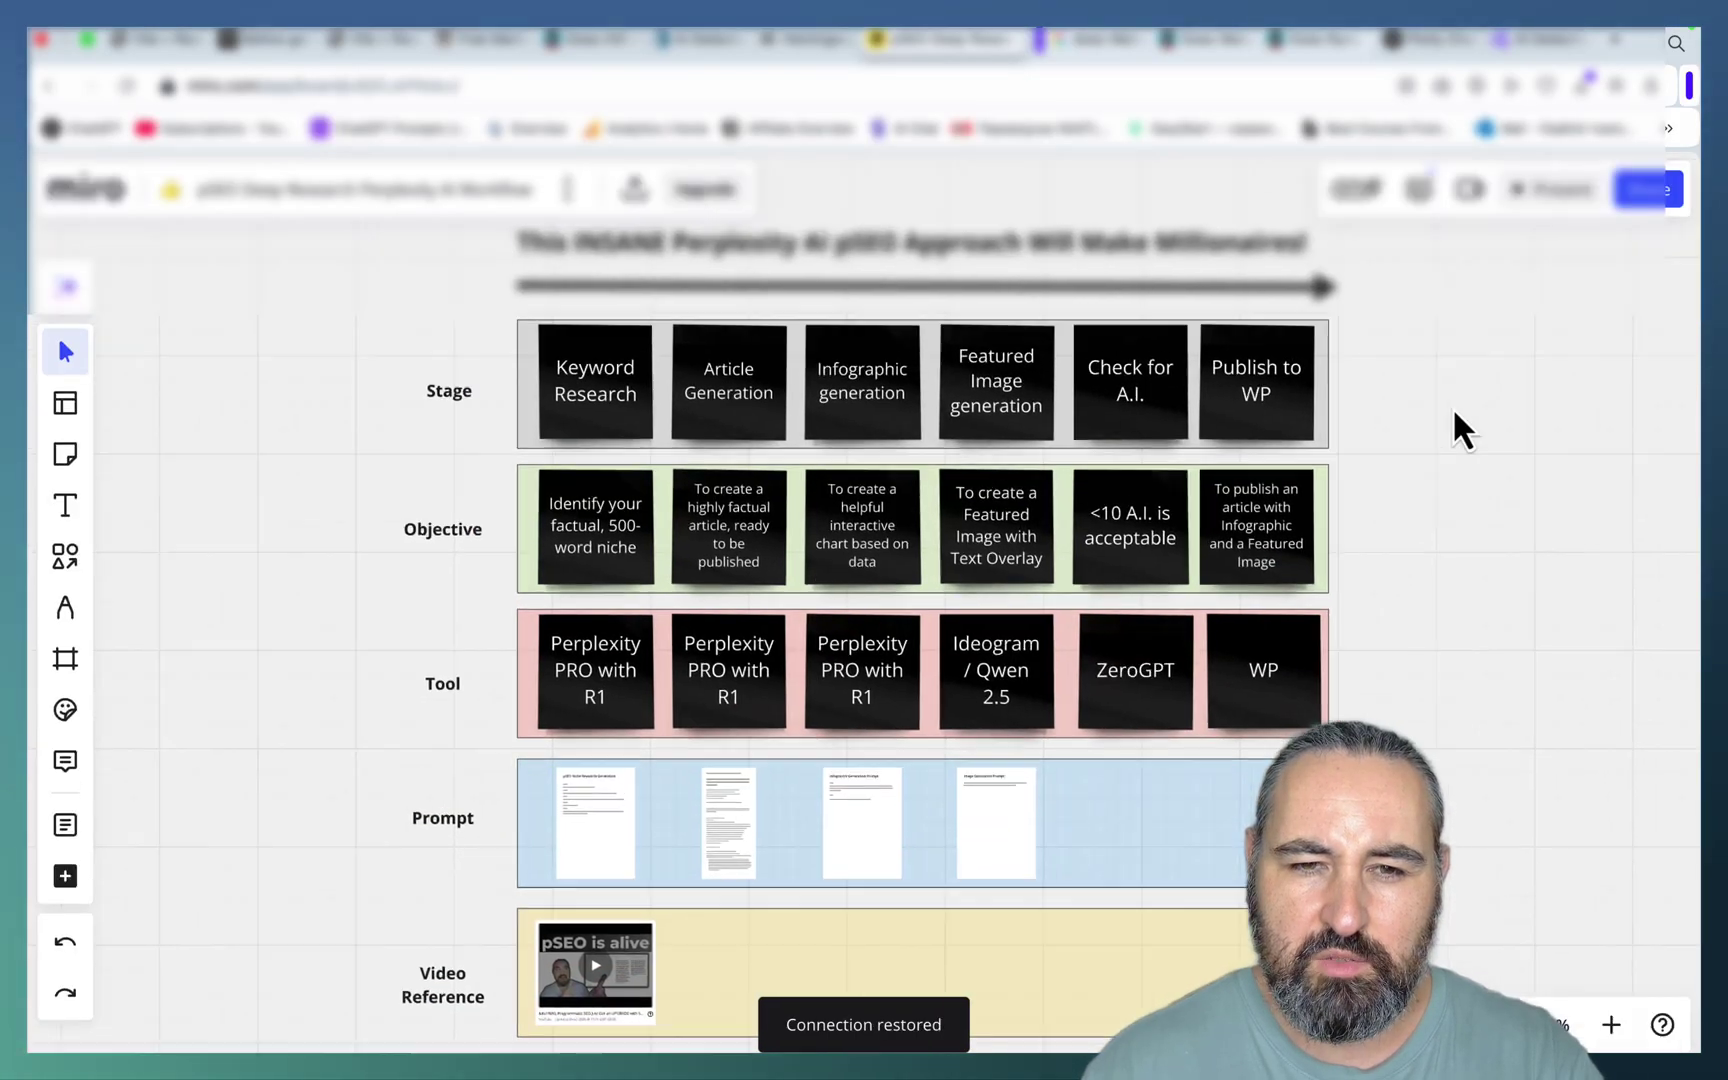